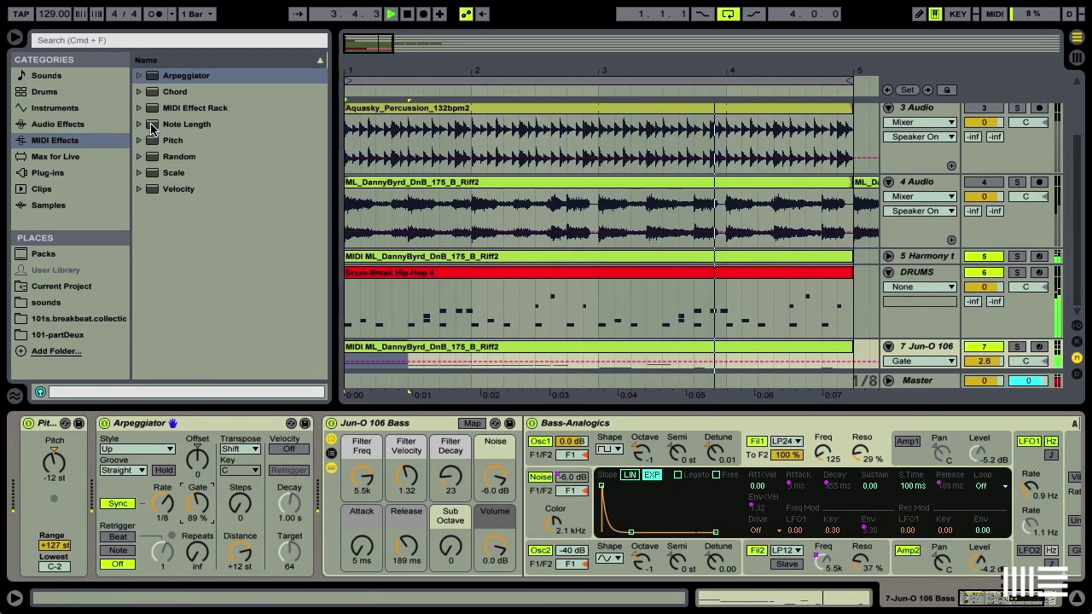
Insert a Note Length MIDI effect before the Arpeggiator on the Jun-O 106 Bass track and toggle its trigger setting
mouse_move(152, 128)
mouse_down()
mouse_move(135, 175)
mouse_move(100, 464)
mouse_up()
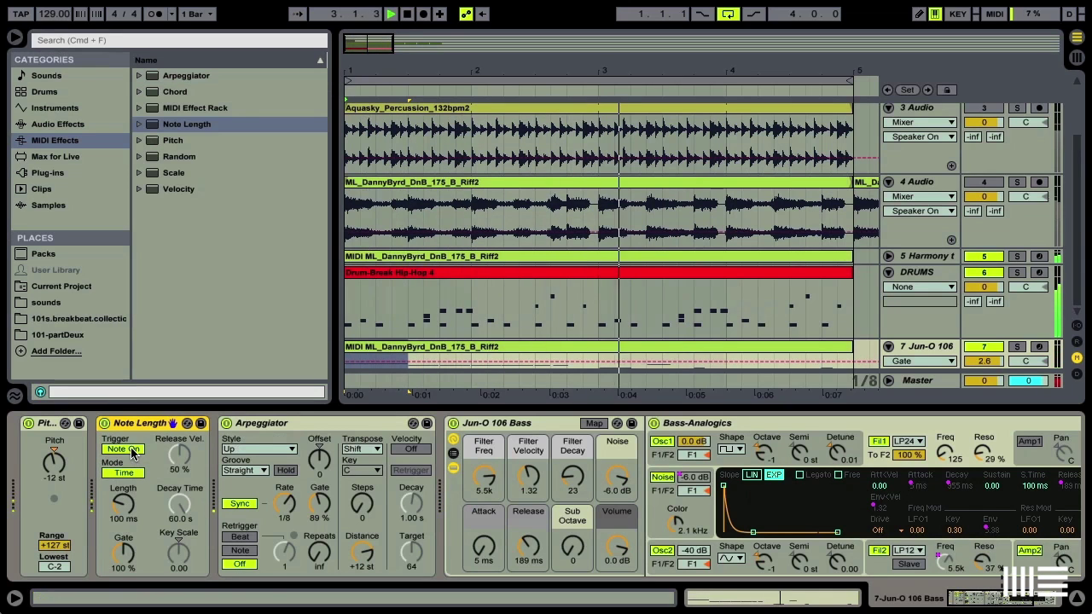
click(131, 450)
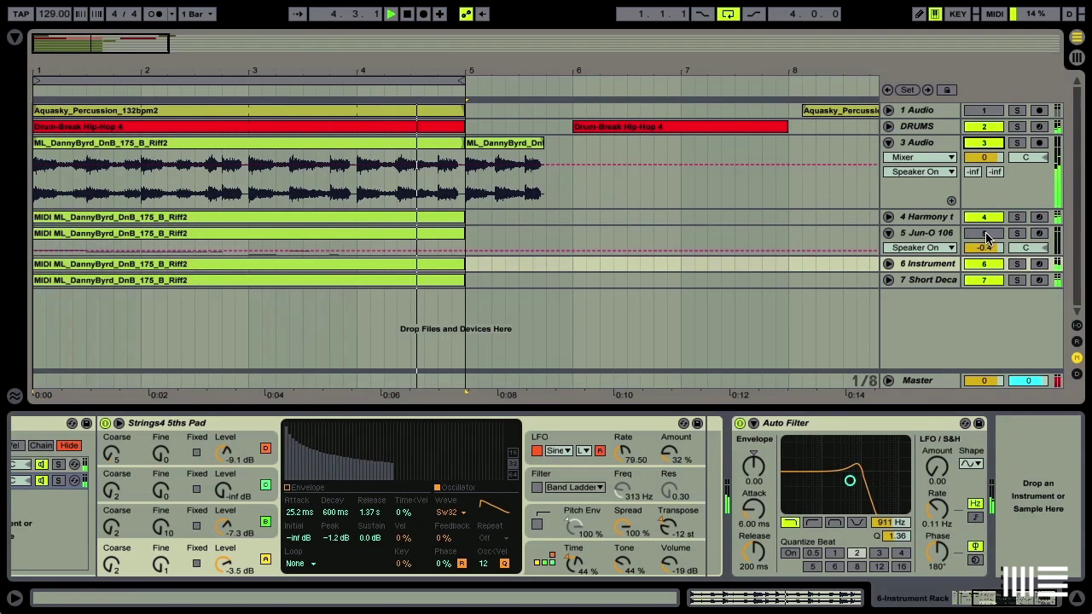
Turn on the Jun-O 106 and 1 Audio tracks in the playing arrangement
click(985, 234)
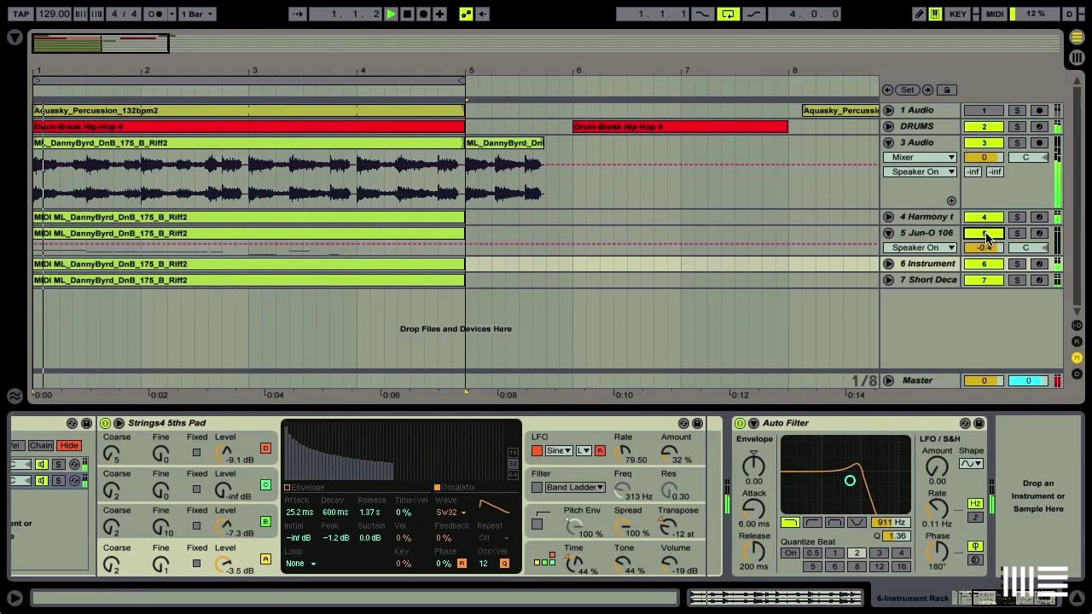
click(983, 112)
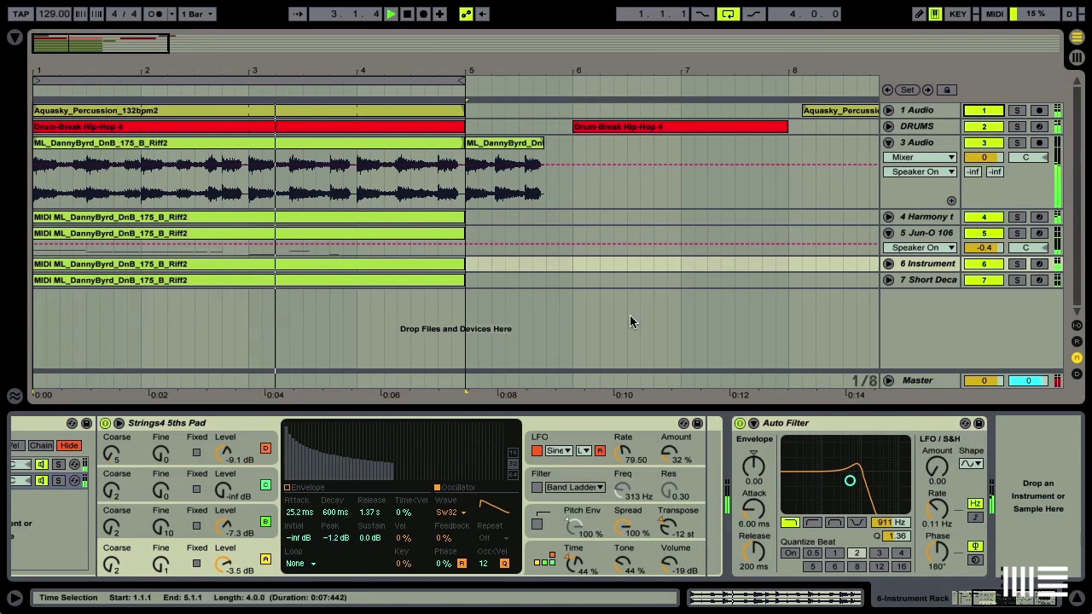
Select the Kick 1 pad in the DRUMS track's Drum Rack and toggle the 6 Instrument track's activator
click(917, 126)
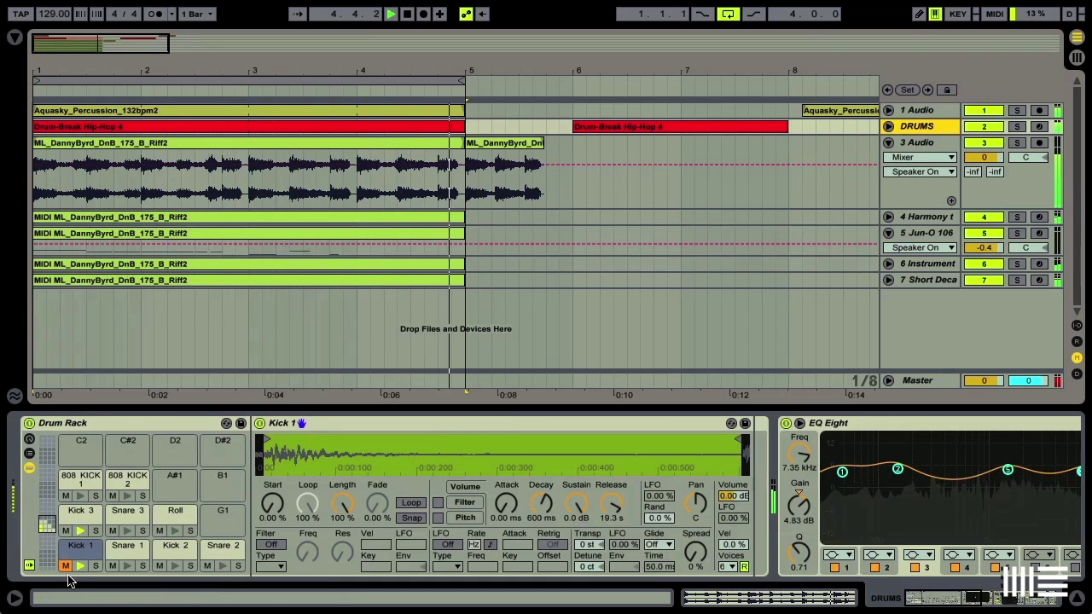
click(83, 547)
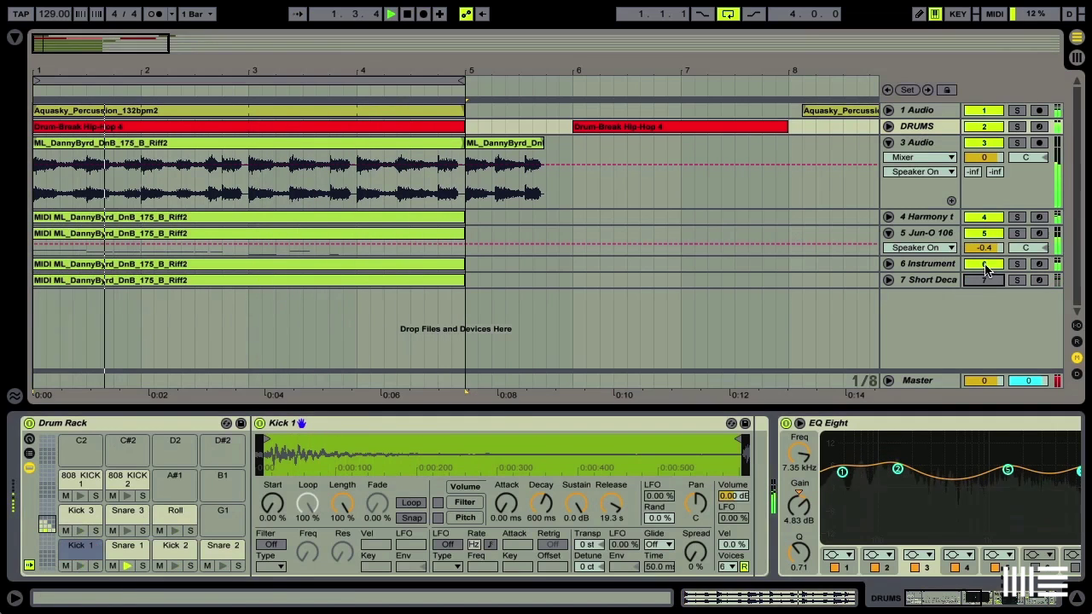
click(986, 264)
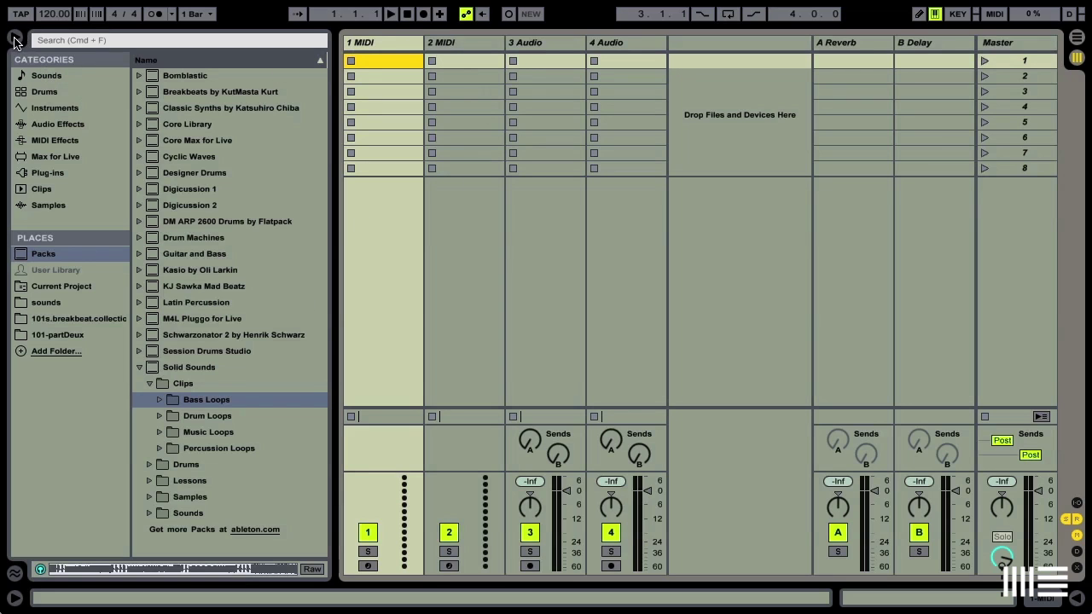
Browse the Audio Effects, Sounds and Clips categories and preview 909 Mastodon-134-Groove 1, 909 Myrtle-100-Beat 1 and Beat 3
click(60, 126)
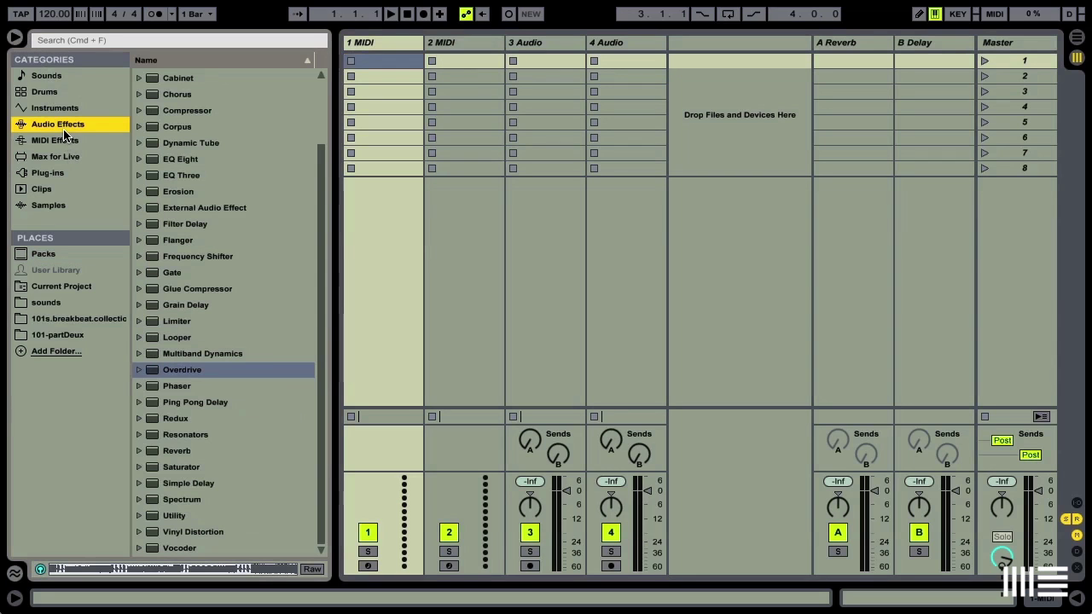
click(87, 78)
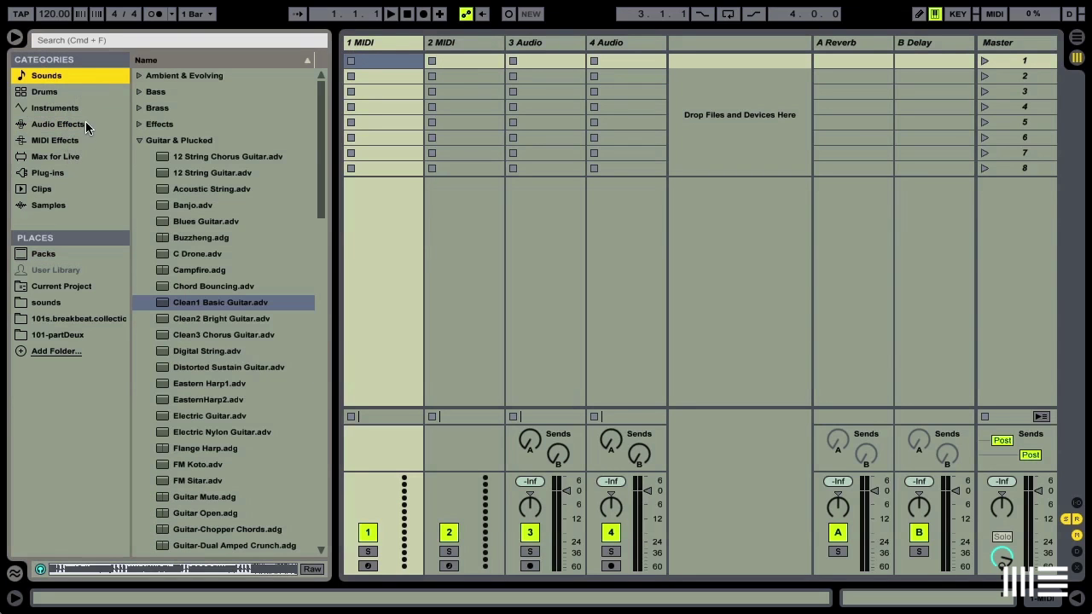
click(102, 189)
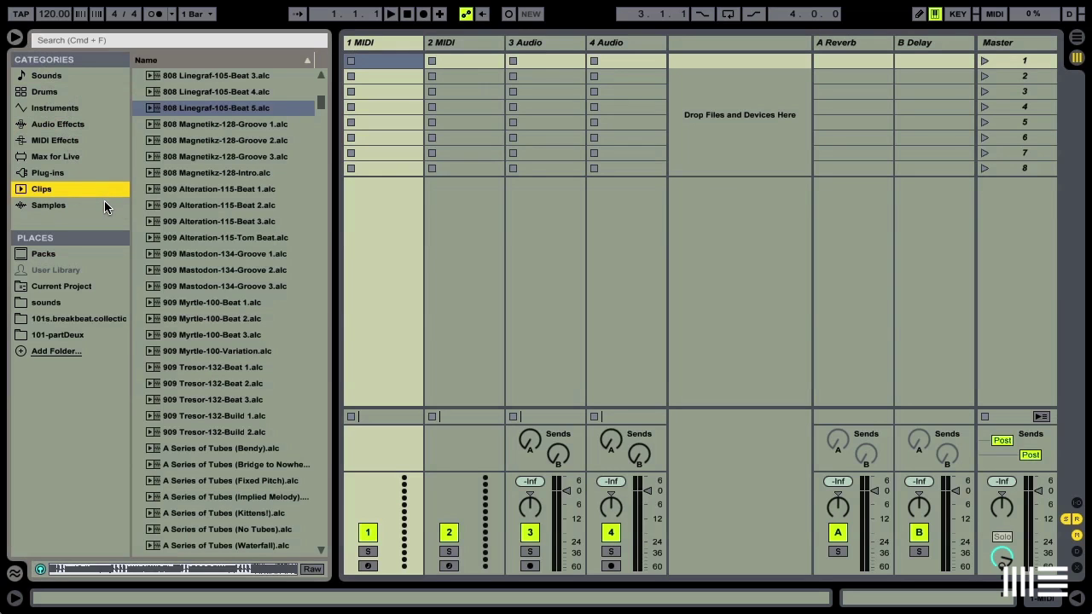
click(205, 256)
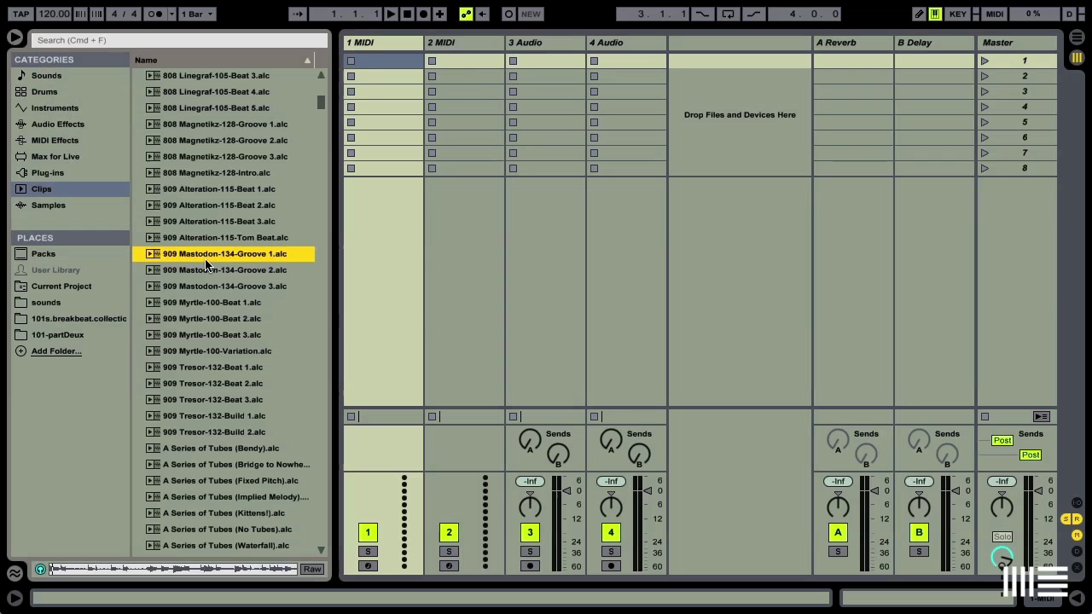
click(208, 304)
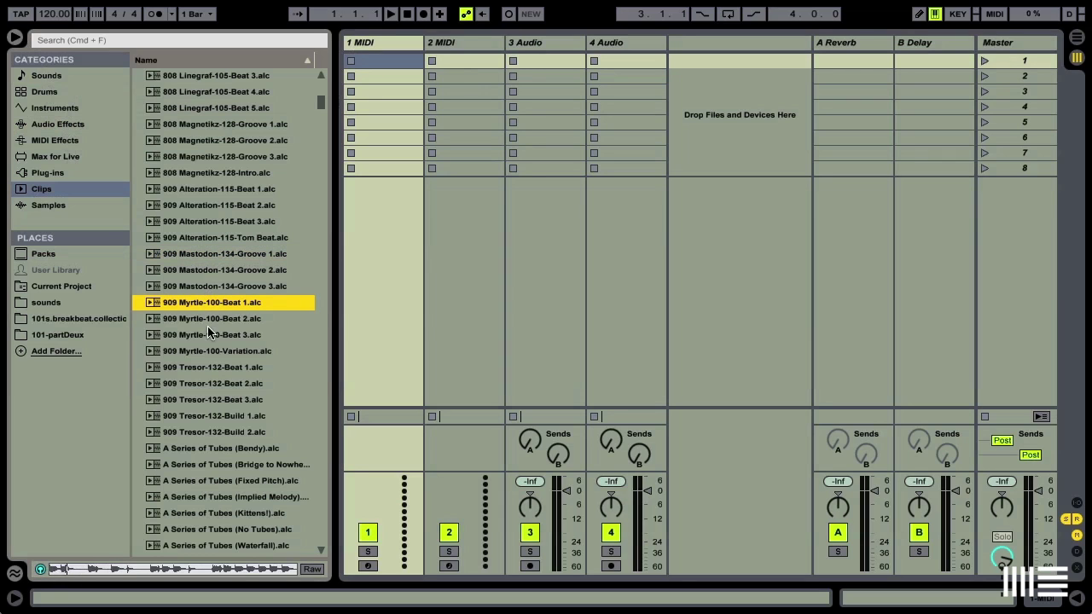
click(203, 335)
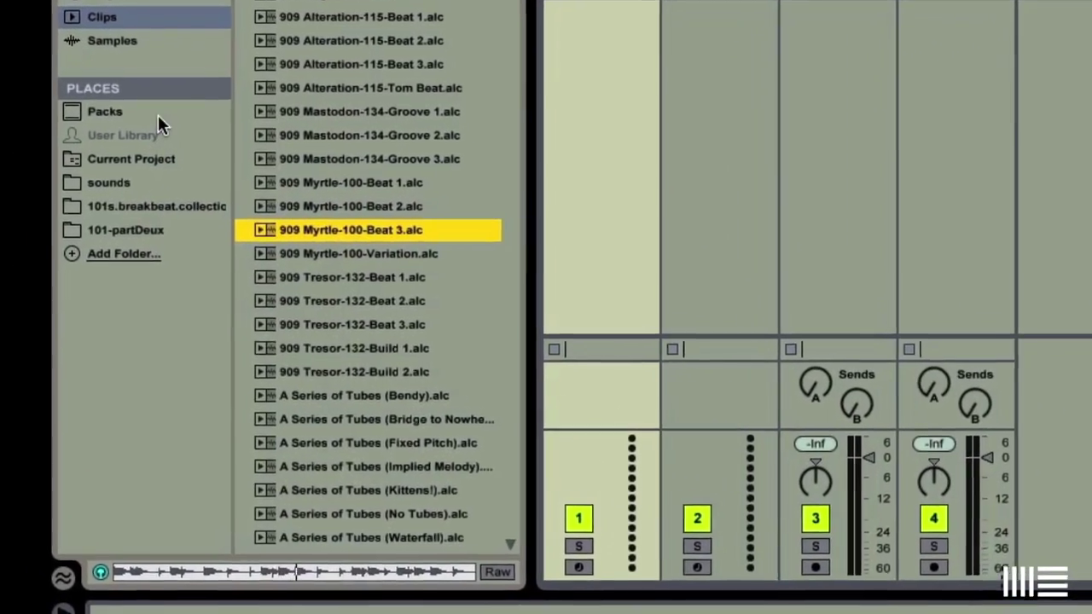
Preview Acoustified Kit 05, Electrified Kit 10 and Kindified Kit 02 from the Bomblastic pack's Clips folder
click(119, 171)
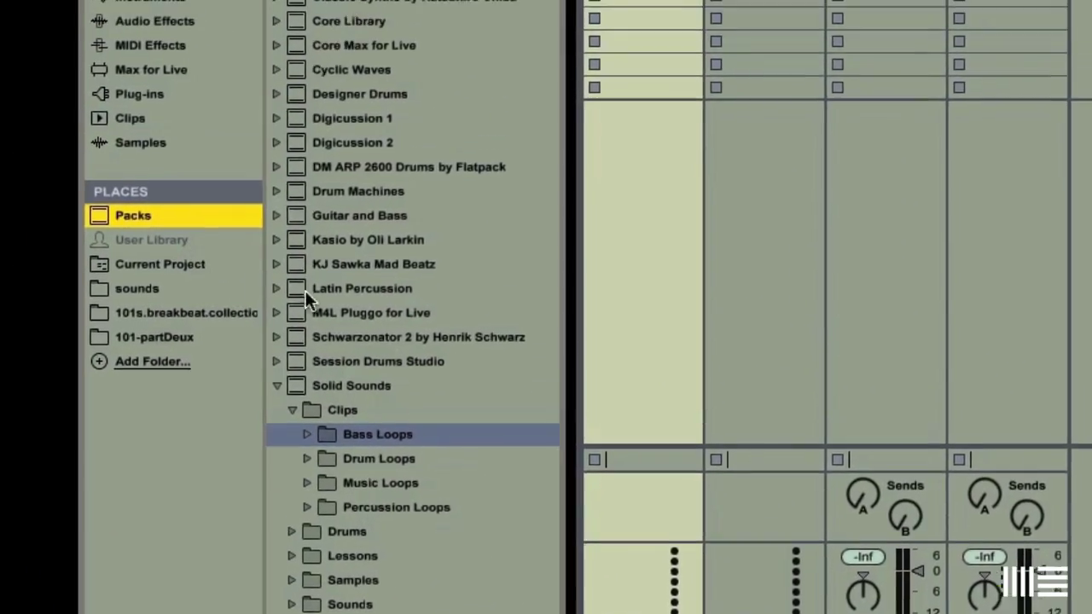
click(270, 296)
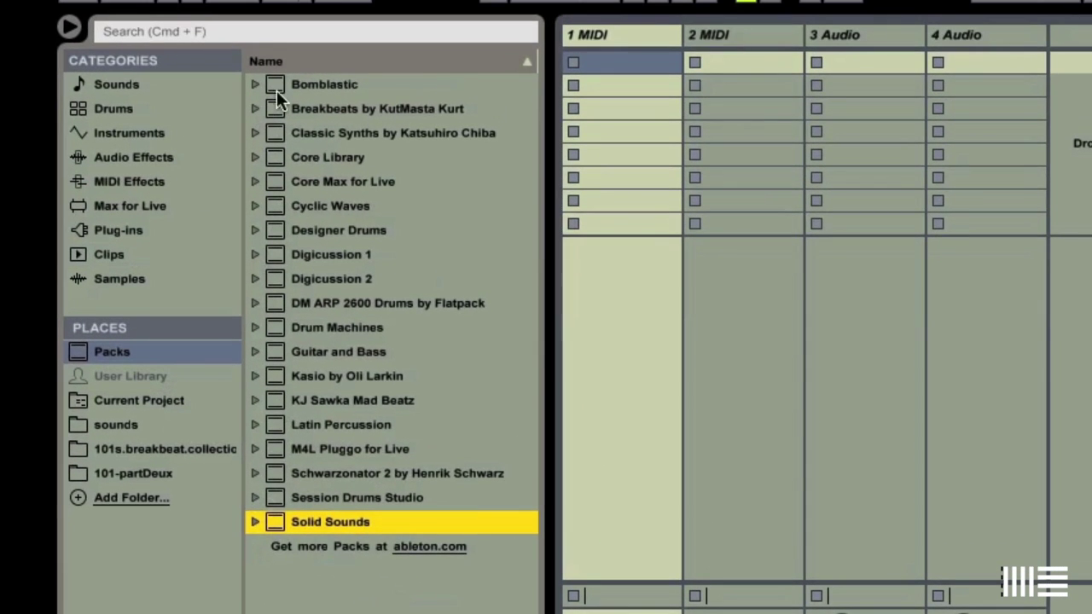
click(455, 92)
click(254, 86)
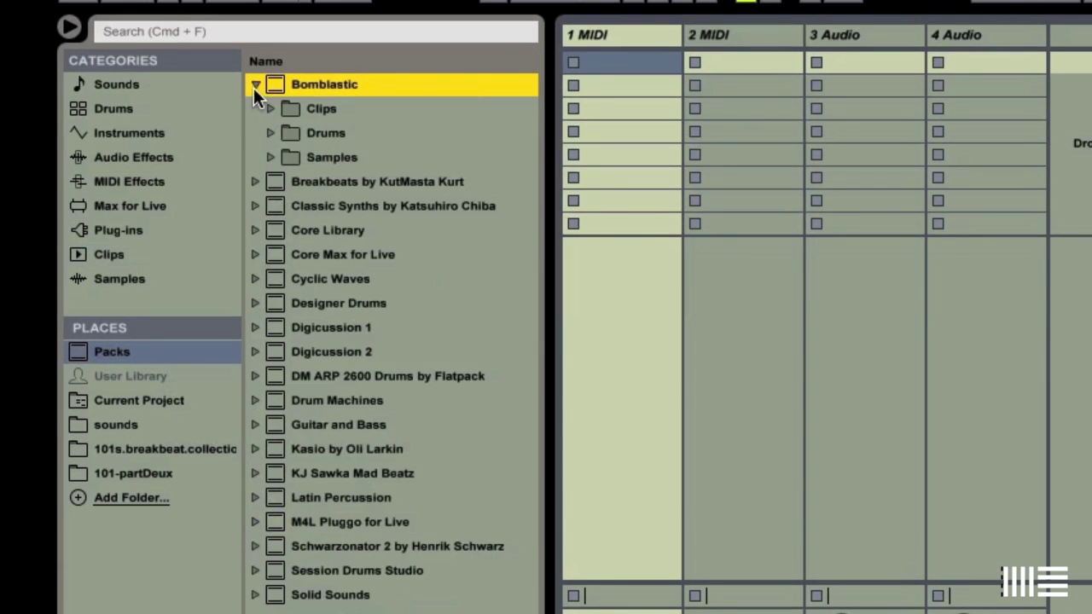
click(271, 109)
click(379, 162)
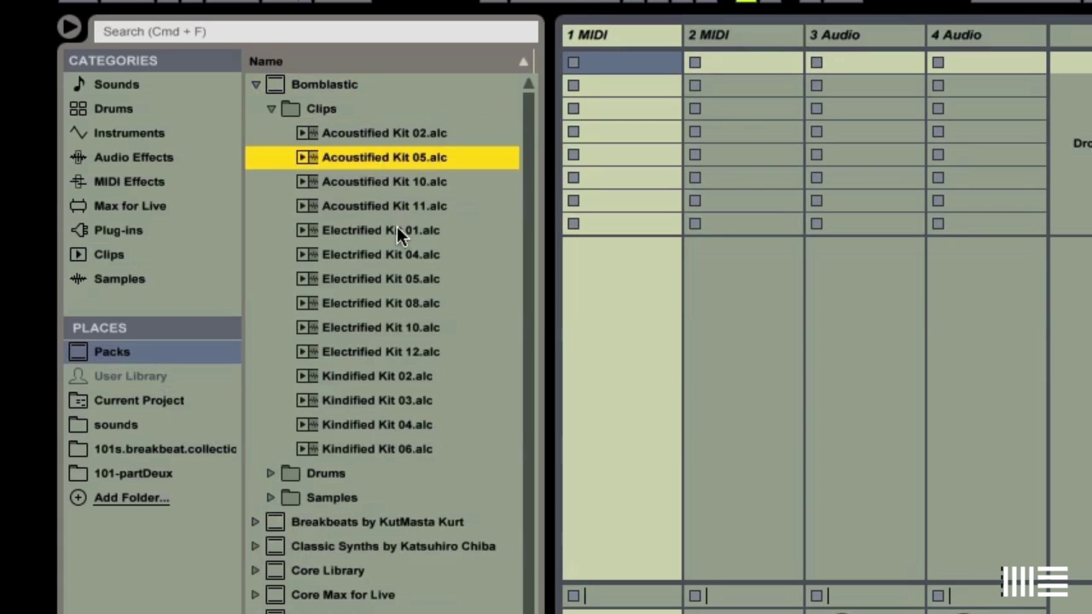
click(389, 333)
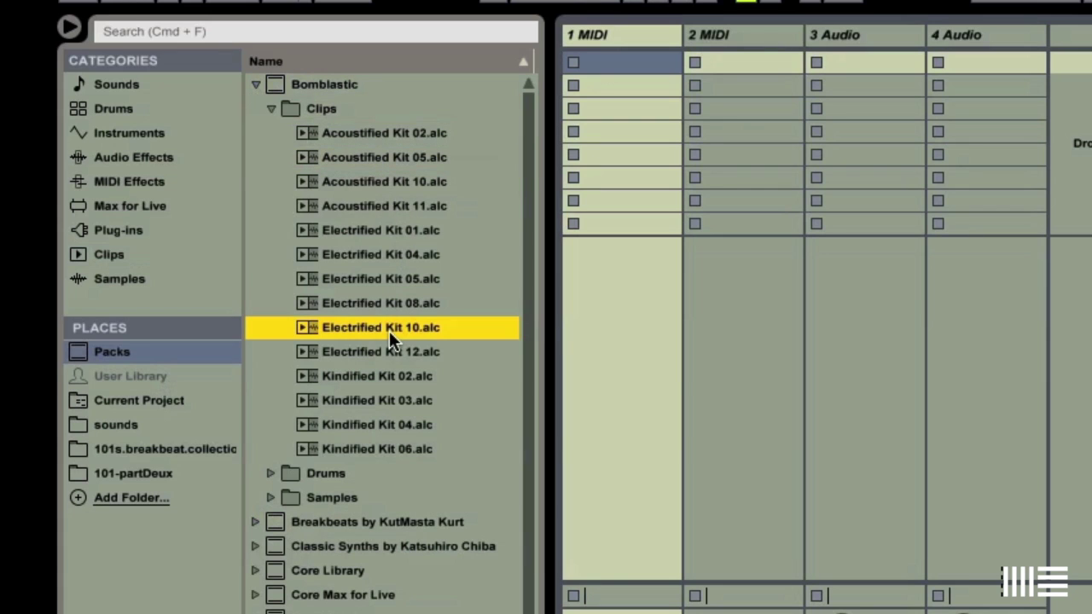
click(383, 375)
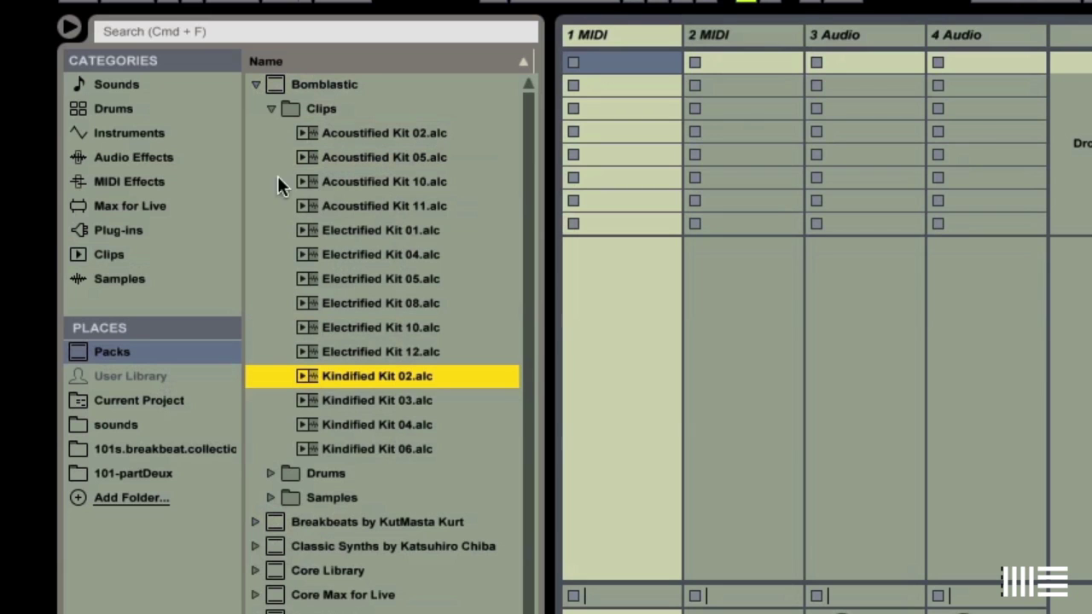
click(267, 108)
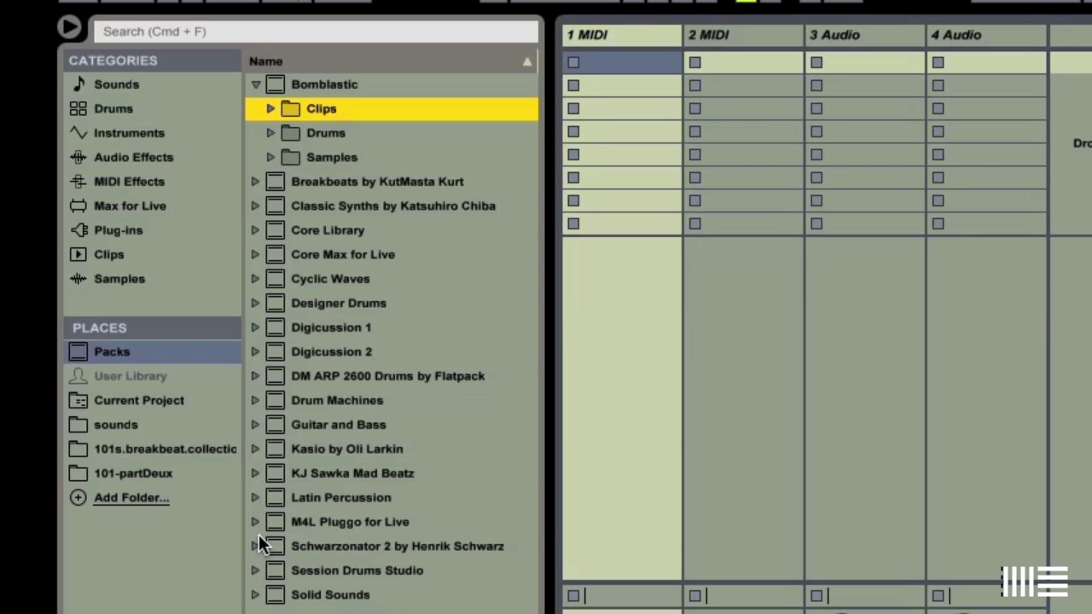
Preview Latin Percussion pack clips, including Afoxe Agogo-107bpm, Afoxe Cabasa & Agogo-107bpm, Afro Cuban Caxixi-120bpm and Afro Jazz Bongo-115bpm
click(270, 497)
click(254, 498)
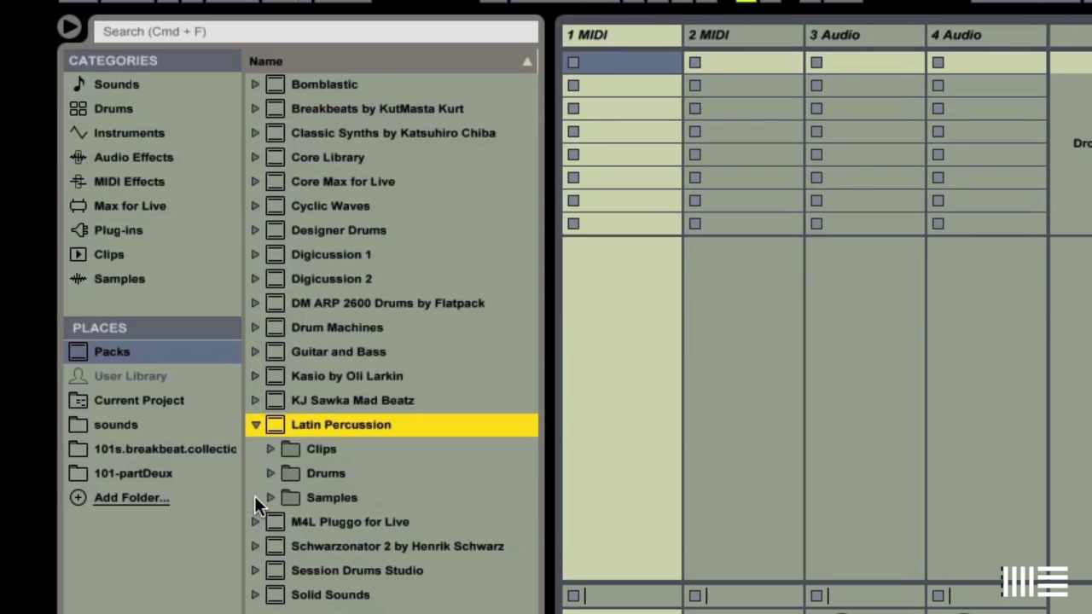
click(270, 448)
click(374, 501)
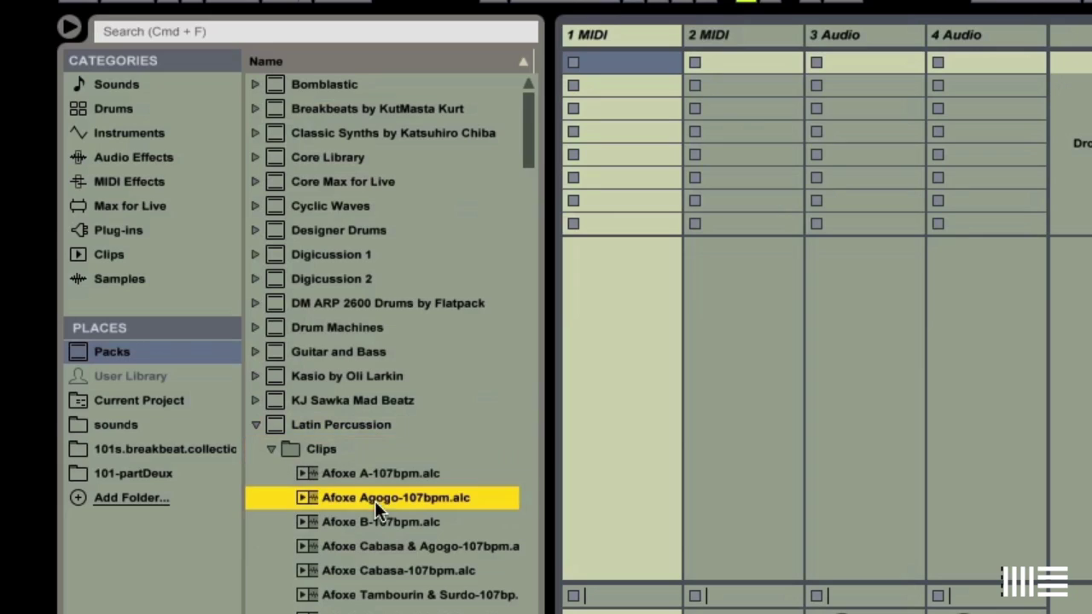
click(385, 550)
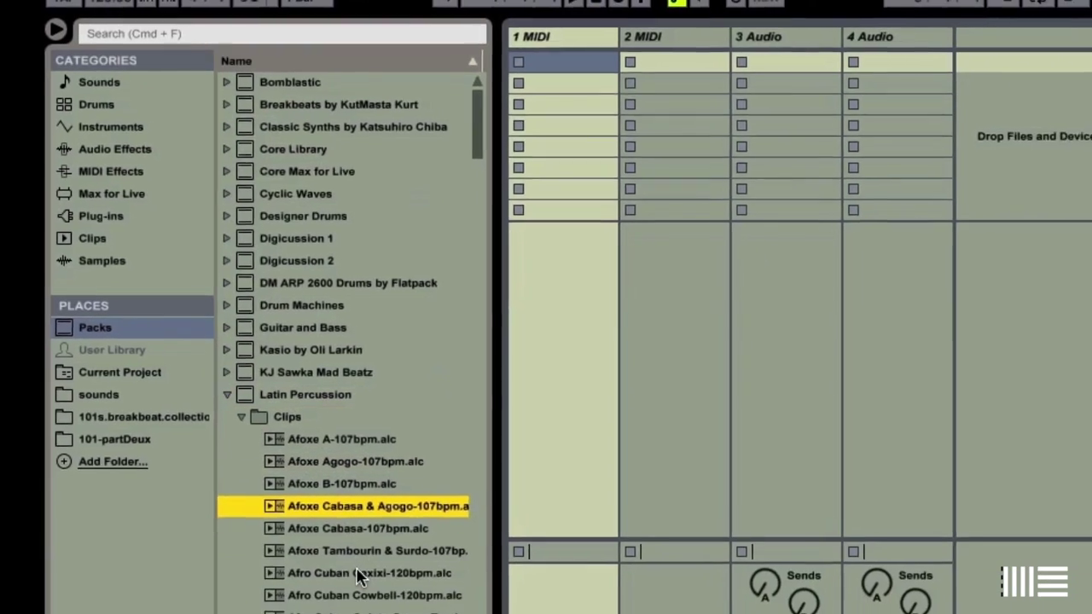
click(359, 576)
click(265, 538)
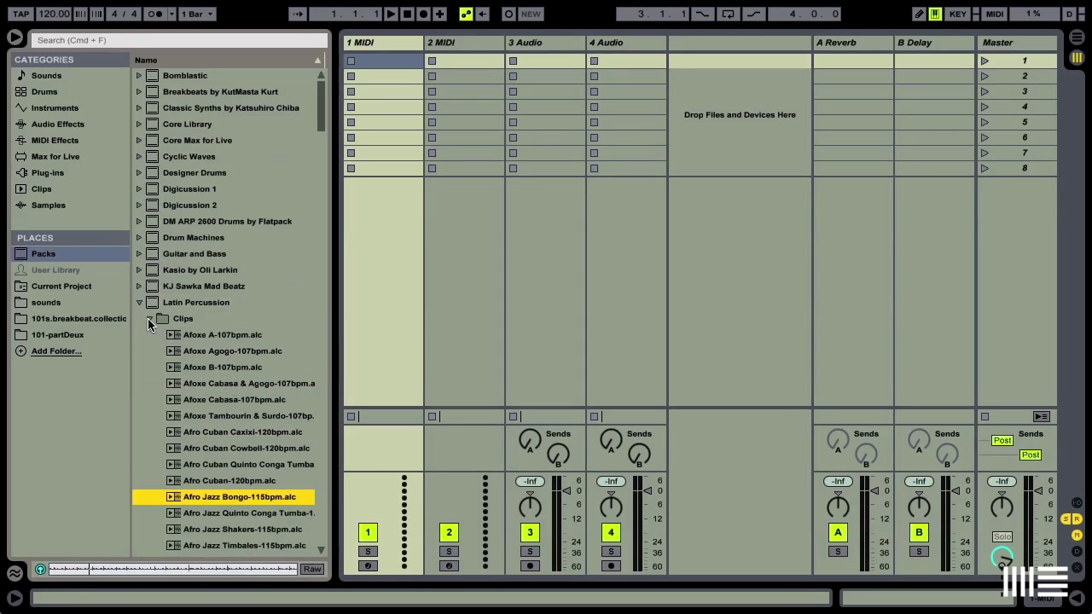
click(154, 323)
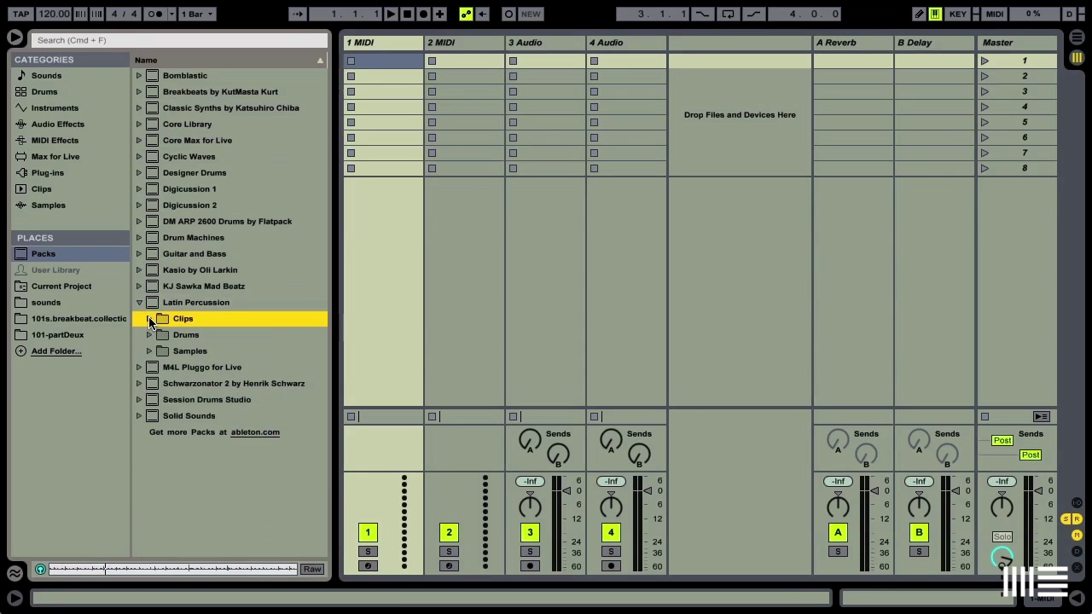
click(141, 306)
Preview the first A# loop and the first B loop of ML_DannyByrd_DnB_175 in the Solid Sounds pack's Music Loops folder
click(139, 368)
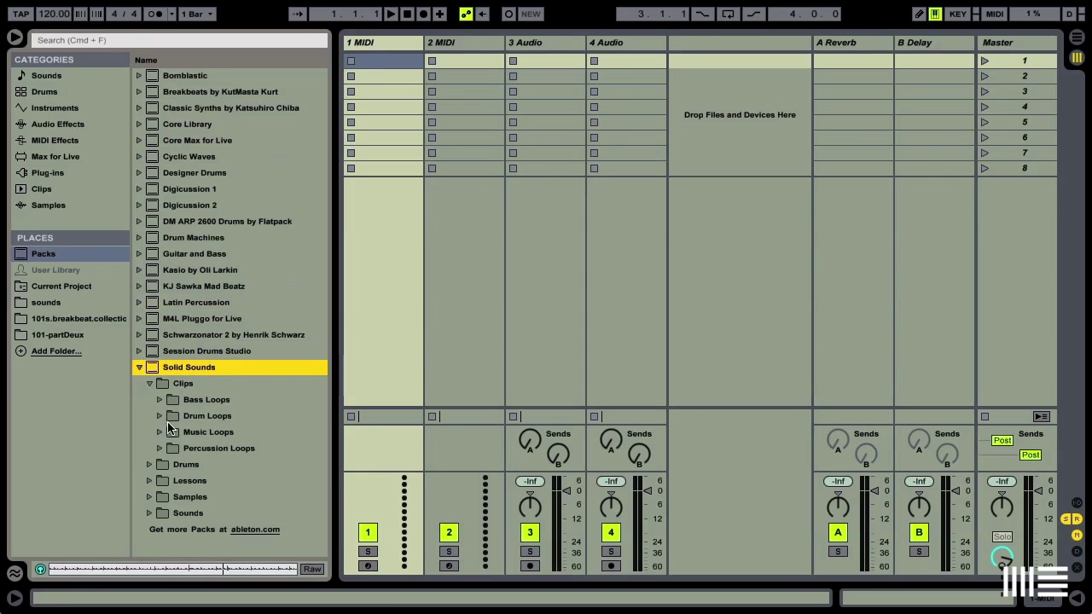
click(160, 433)
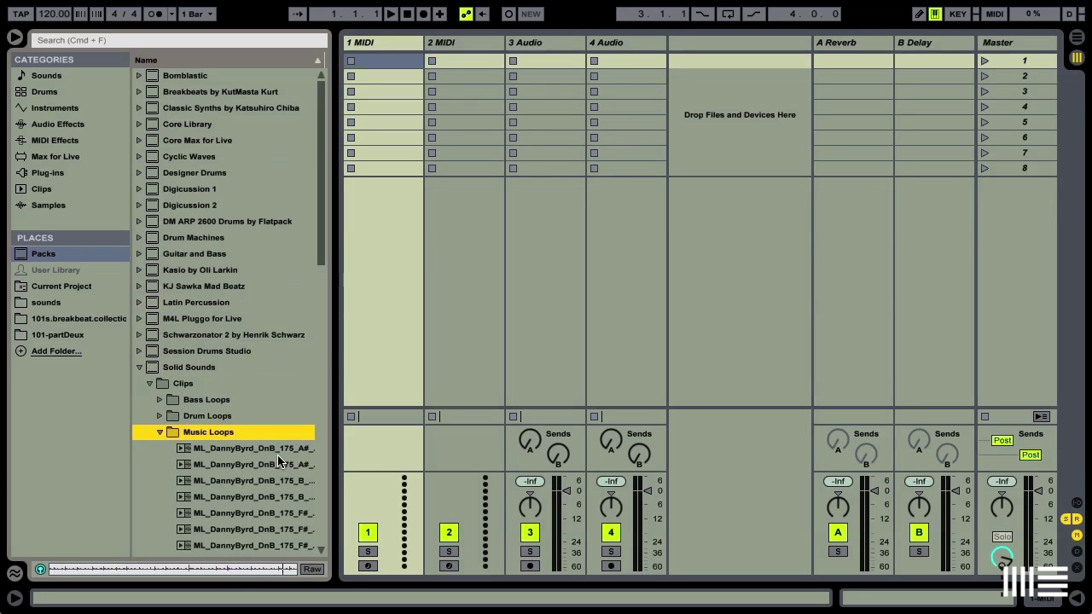
key(Down)
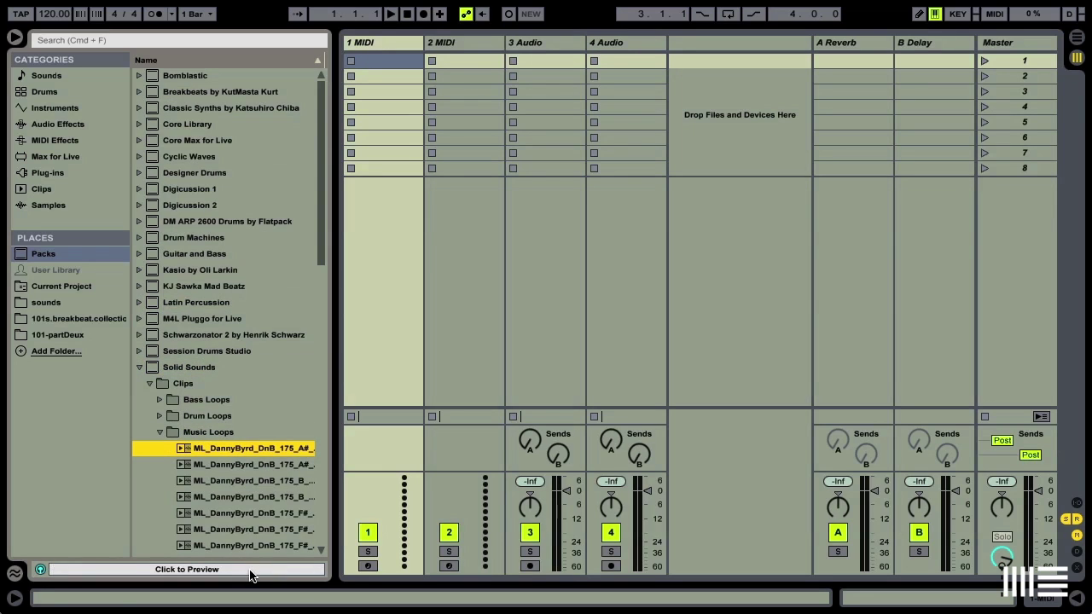
click(251, 572)
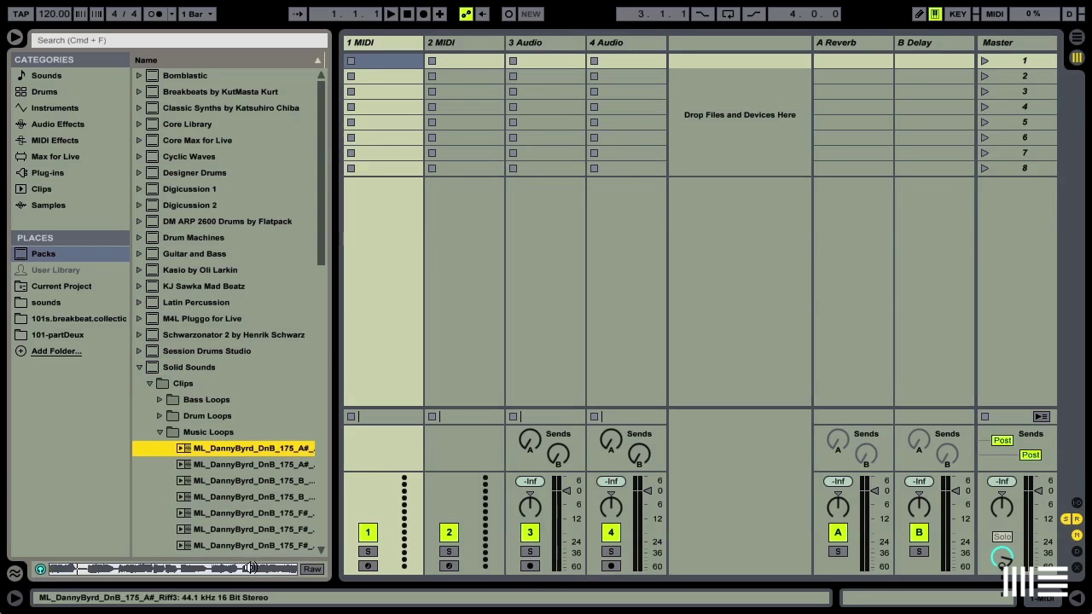
click(252, 480)
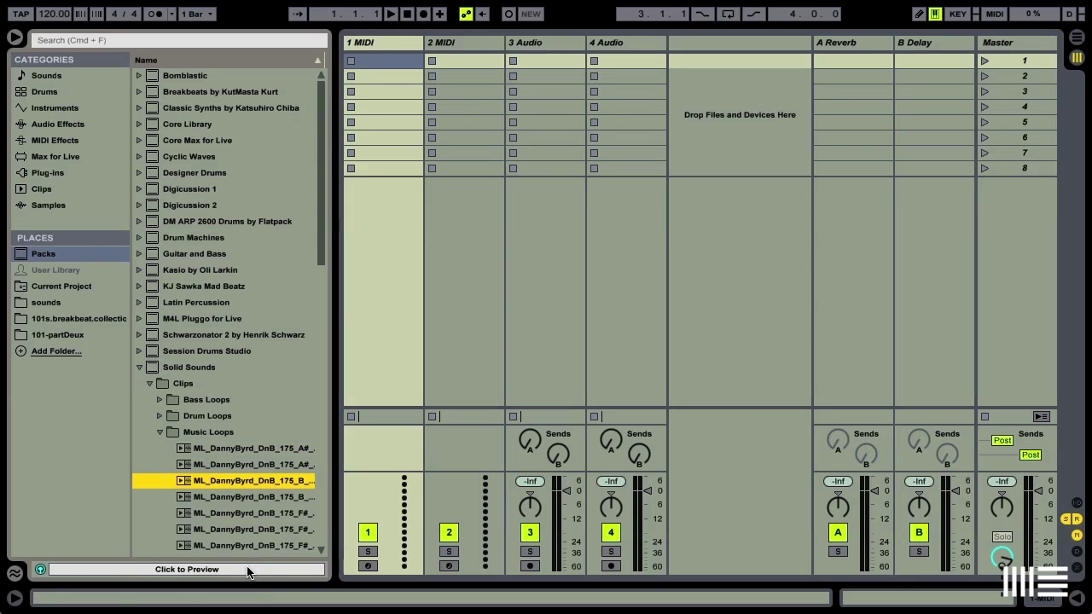
click(250, 570)
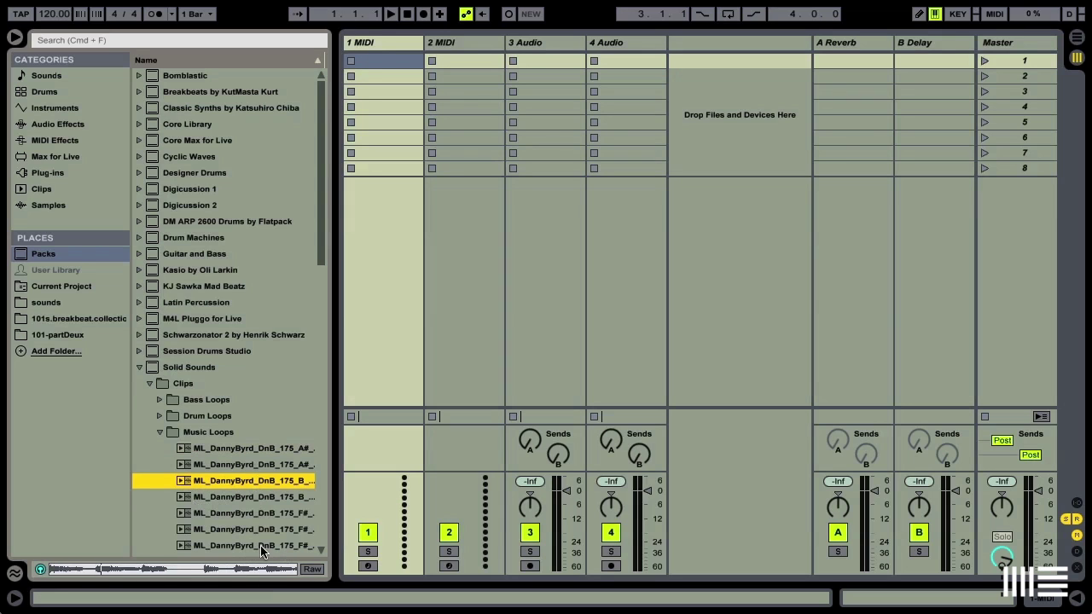
click(161, 433)
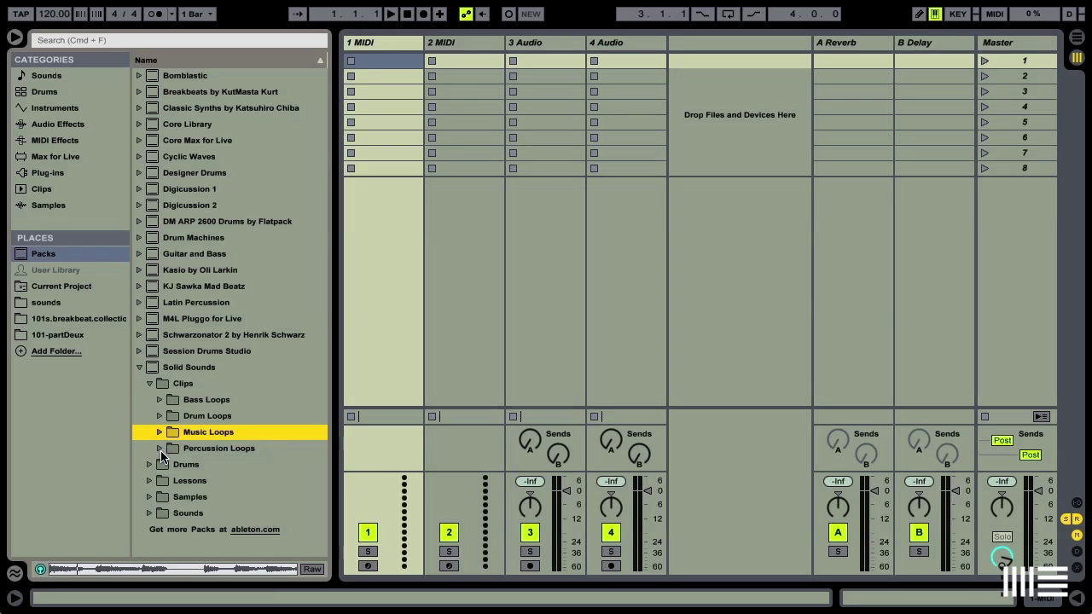
Preview the second Aquasky_Percussion_132bpm clip in the Solid Sounds pack's Percussion Loops folder
click(161, 450)
click(205, 481)
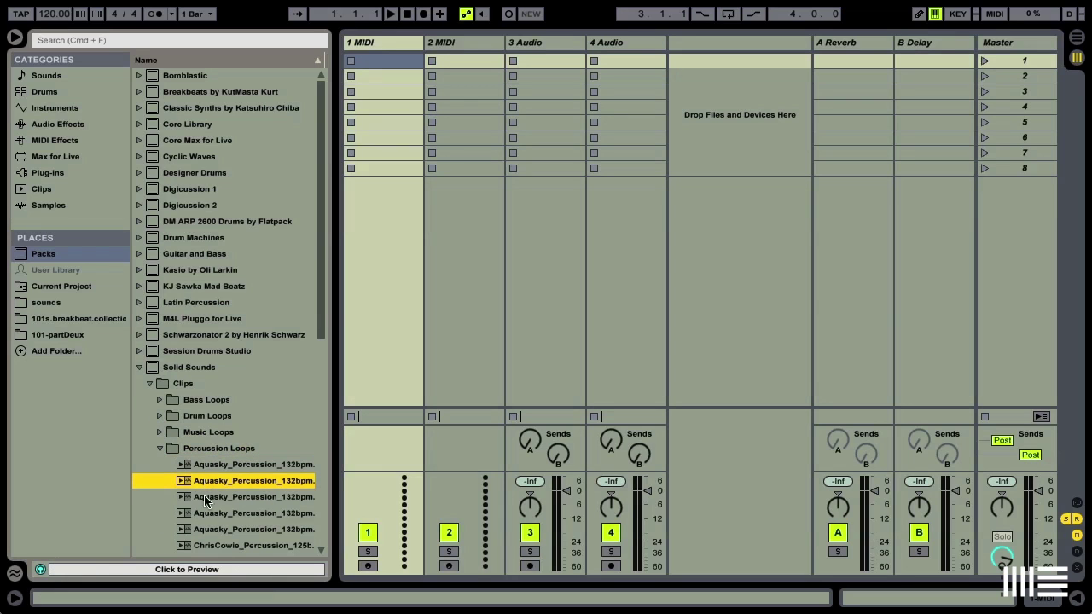
click(222, 570)
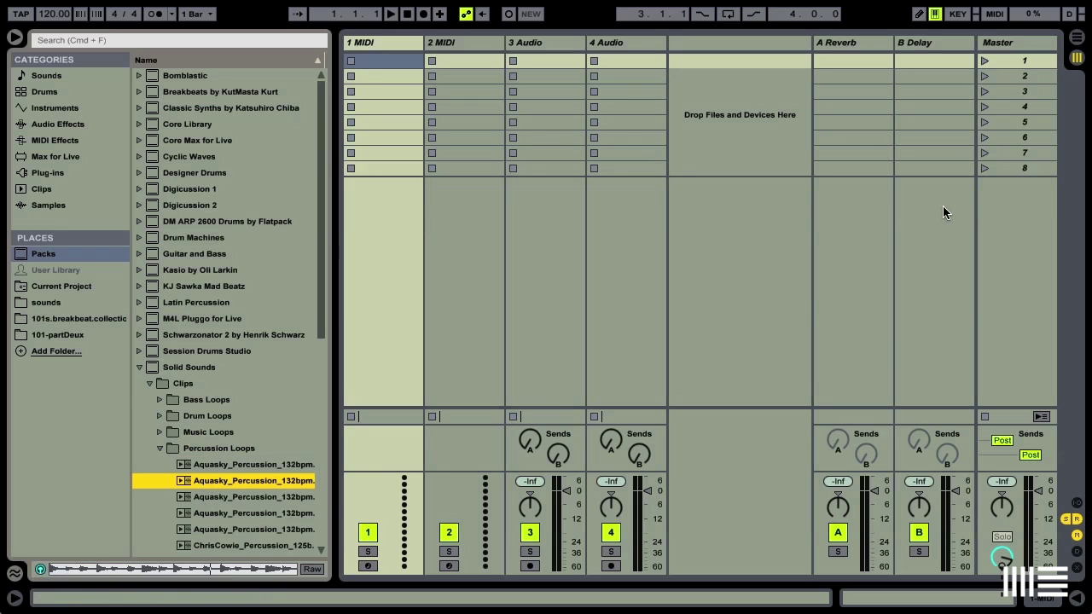
Switch the set to Arrangement View
click(1077, 40)
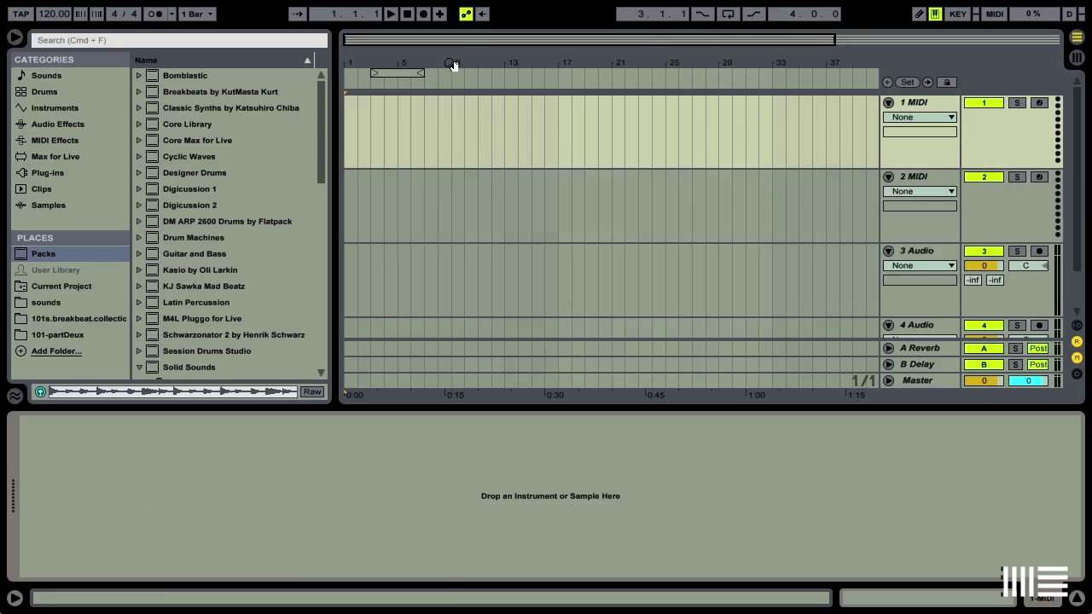
Move the loop brace to 1.1.1 so it spans the arrangement's first four bars, and turn looping on
drag(391, 75, 365, 73)
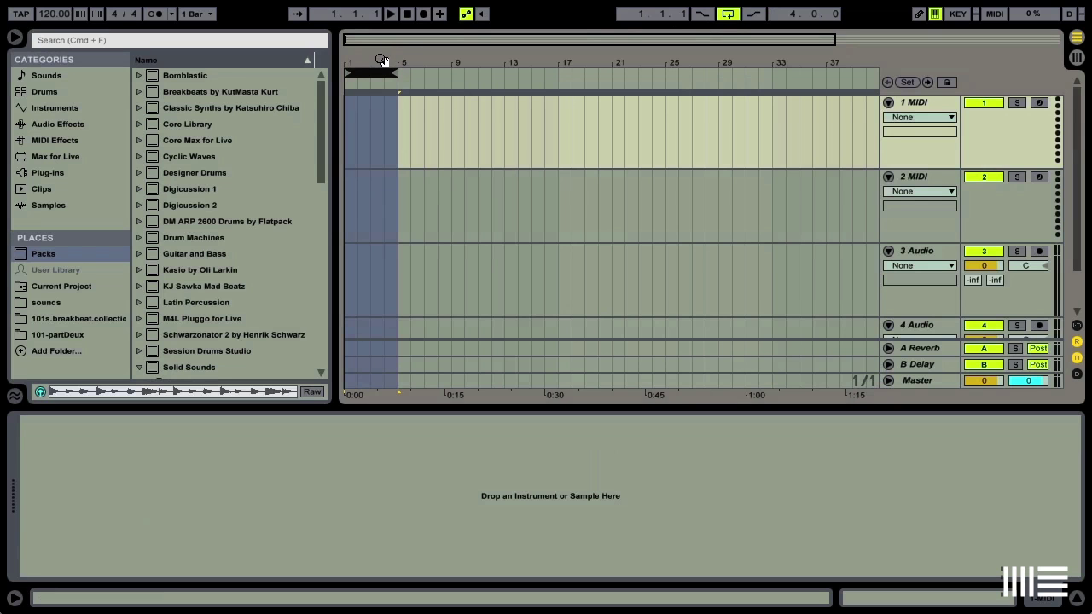
drag(382, 62, 382, 101)
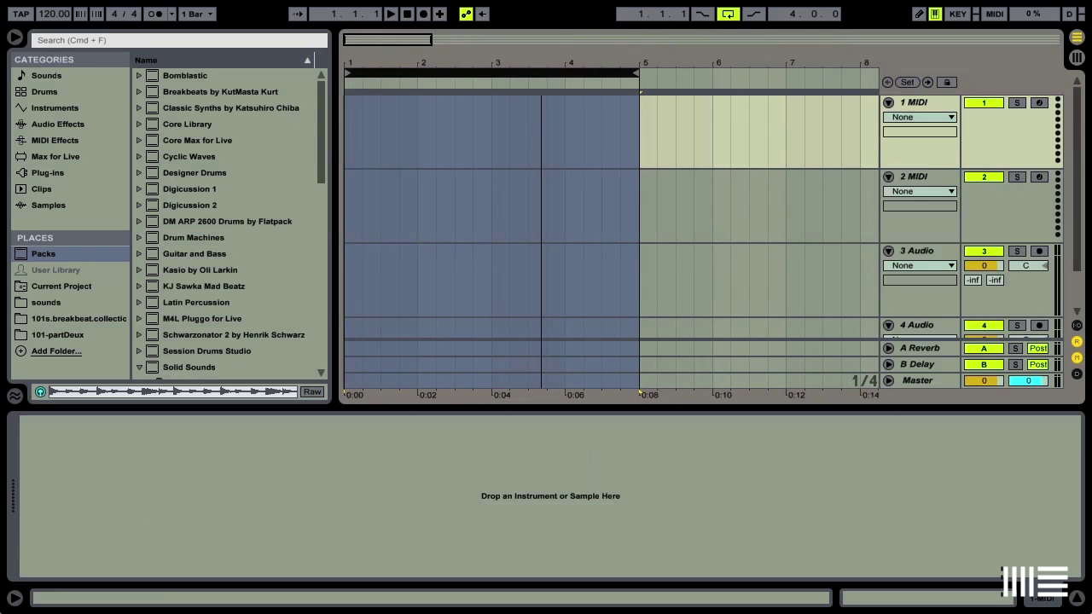
Place the second Aquasky_Percussion_132bpm clip from Solid Sounds at the start of track 3 Audio and extend it to four bars
scroll(134, 316, down, 4)
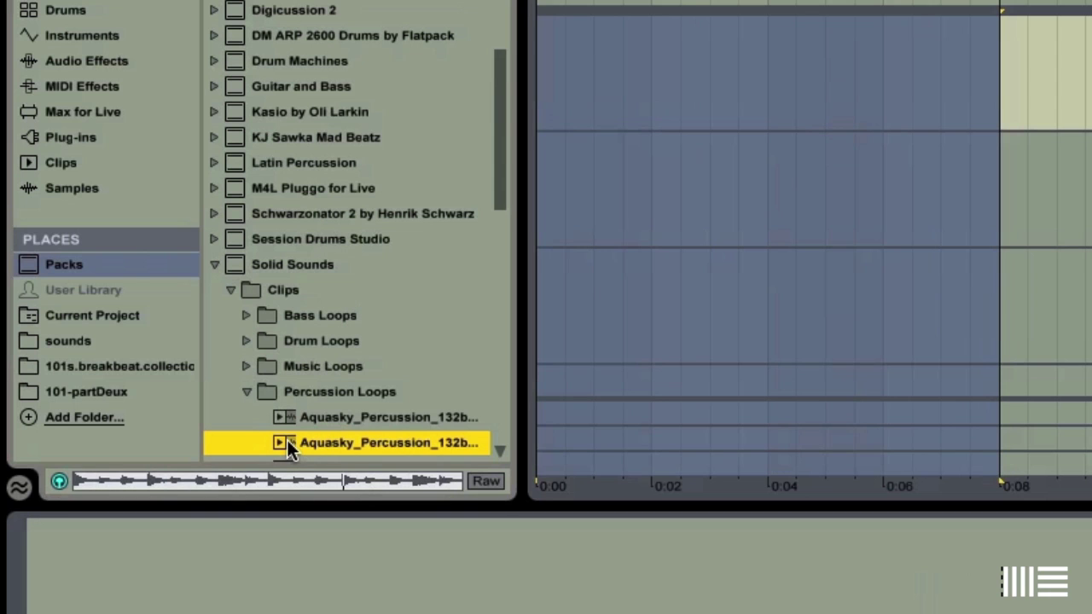
drag(288, 442, 545, 292)
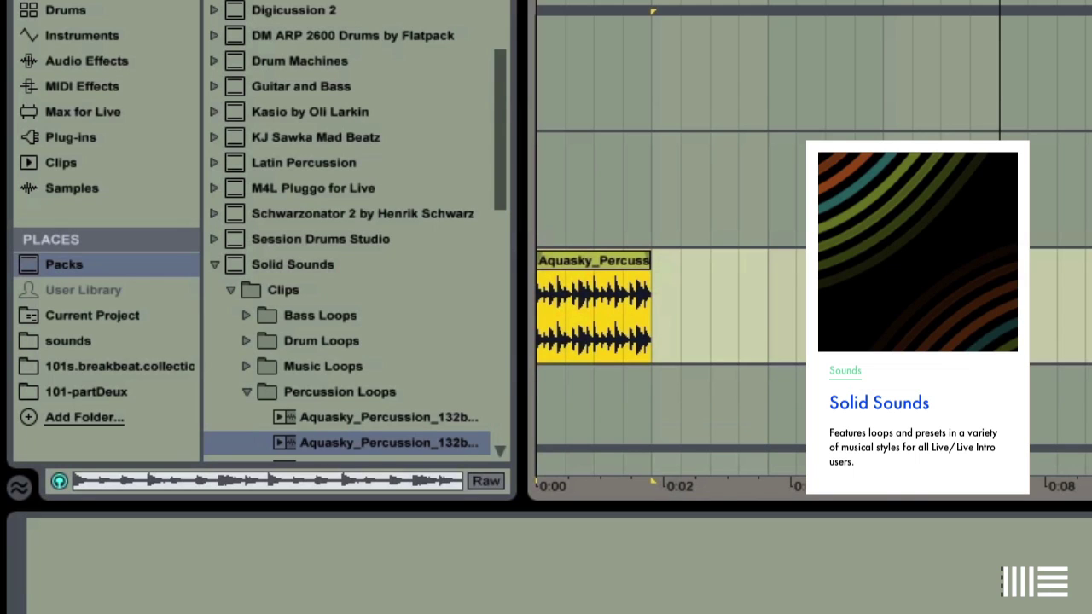
scroll(671, 282, down, 2)
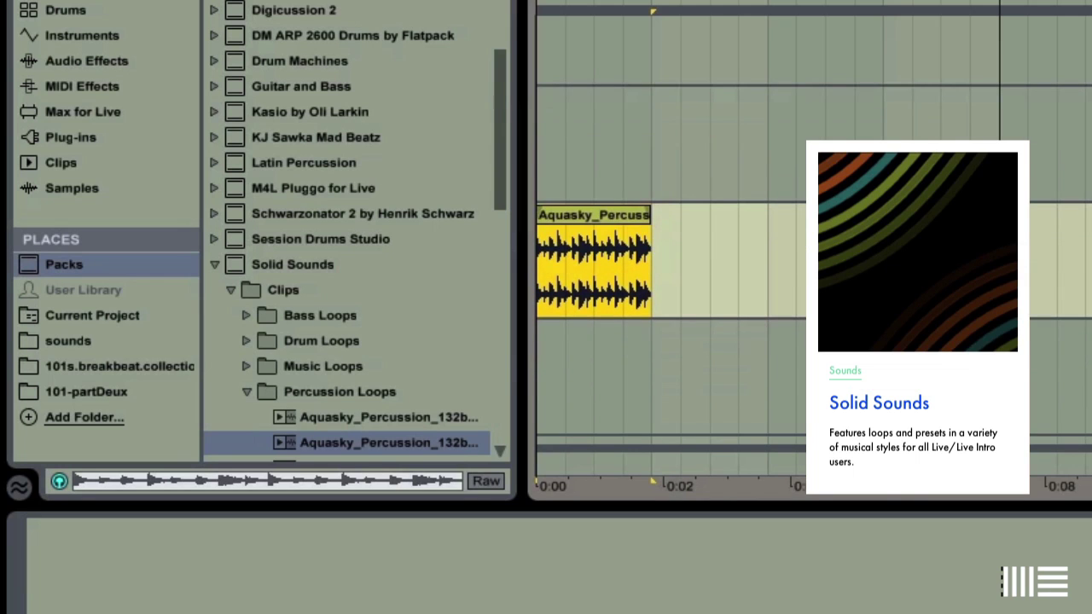
scroll(671, 256, down, 2)
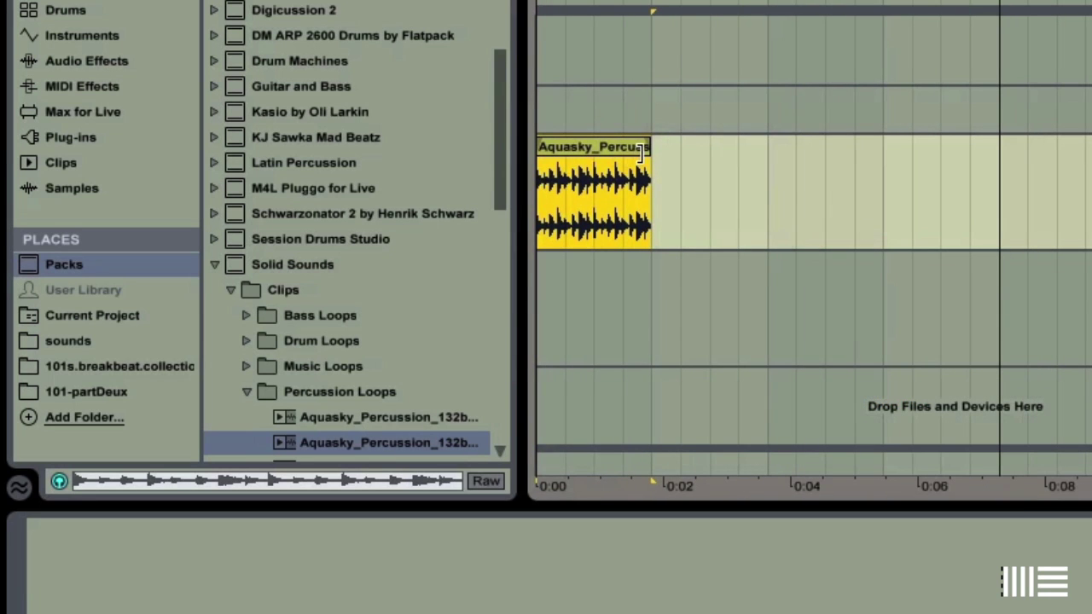
drag(640, 151, 990, 154)
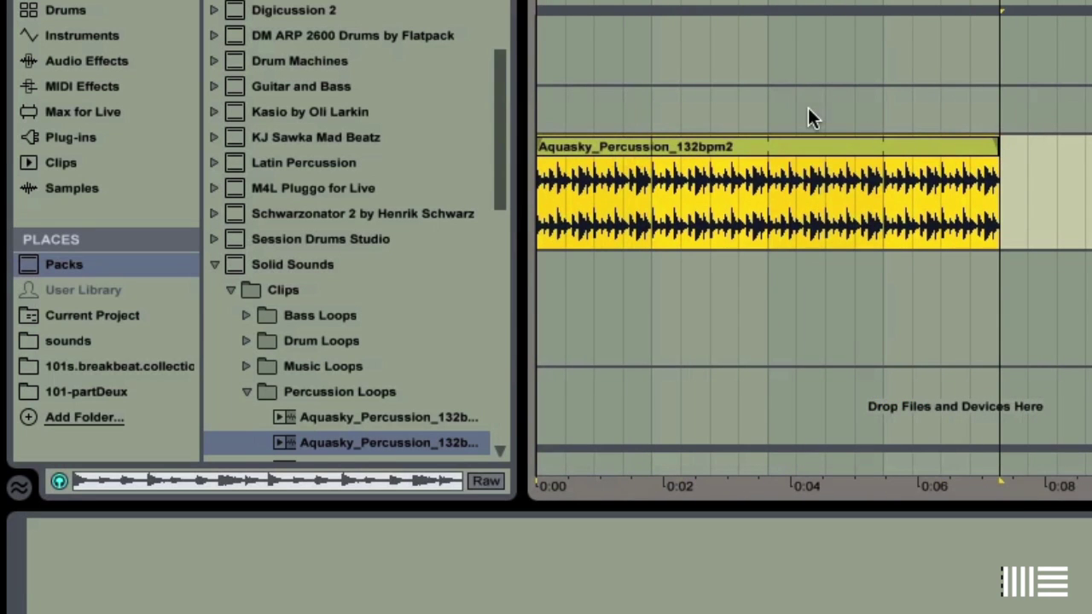
Place the first B loop of ML_DannyByrd_DnB_175 from Music Loops at the start of track 4 Audio and extend it to four bars
click(246, 389)
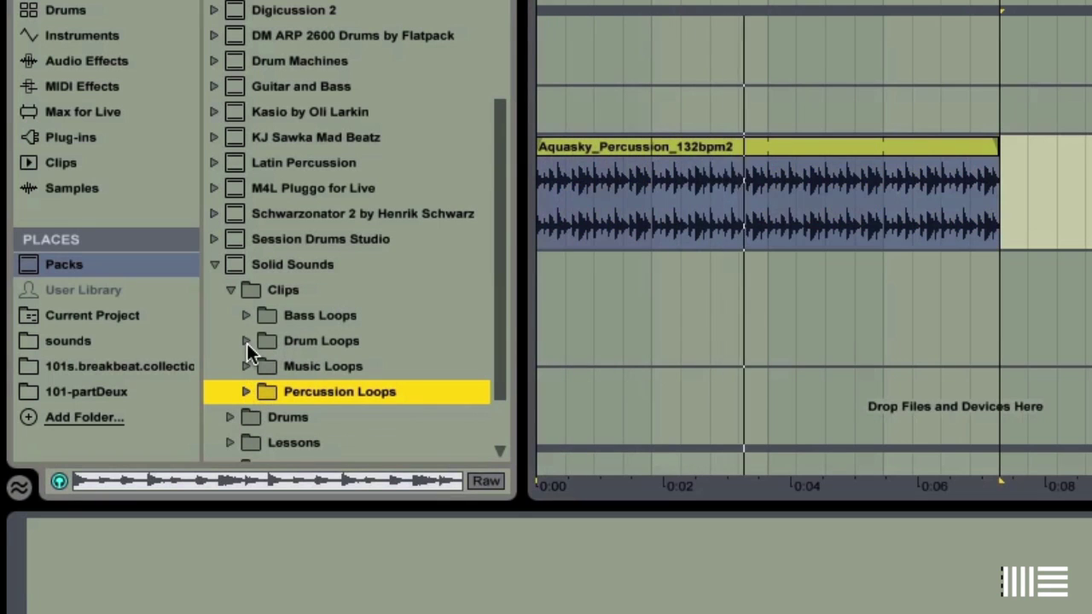
click(246, 361)
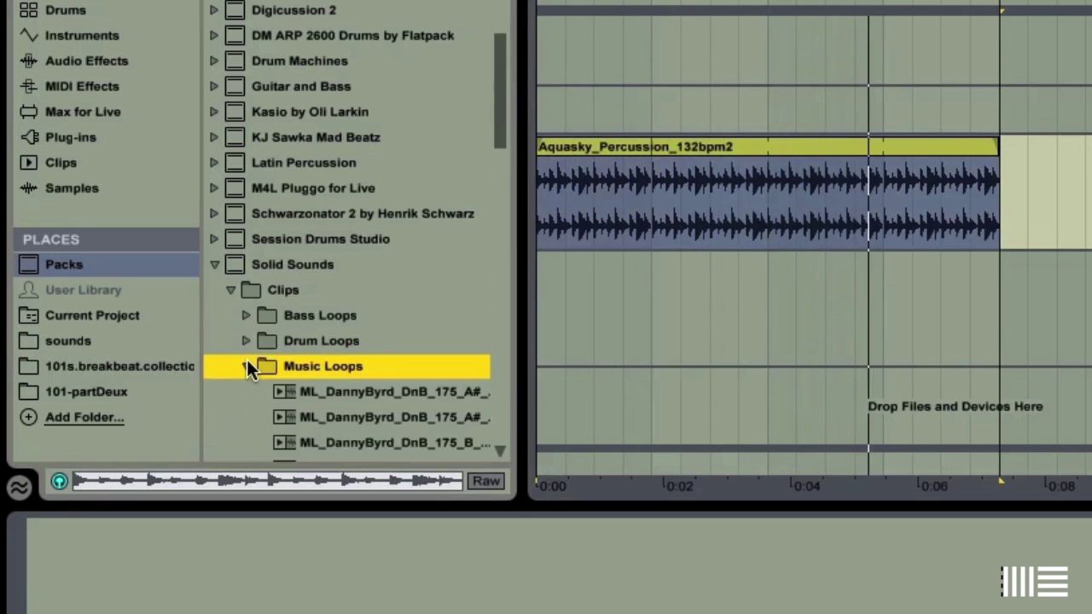
click(383, 314)
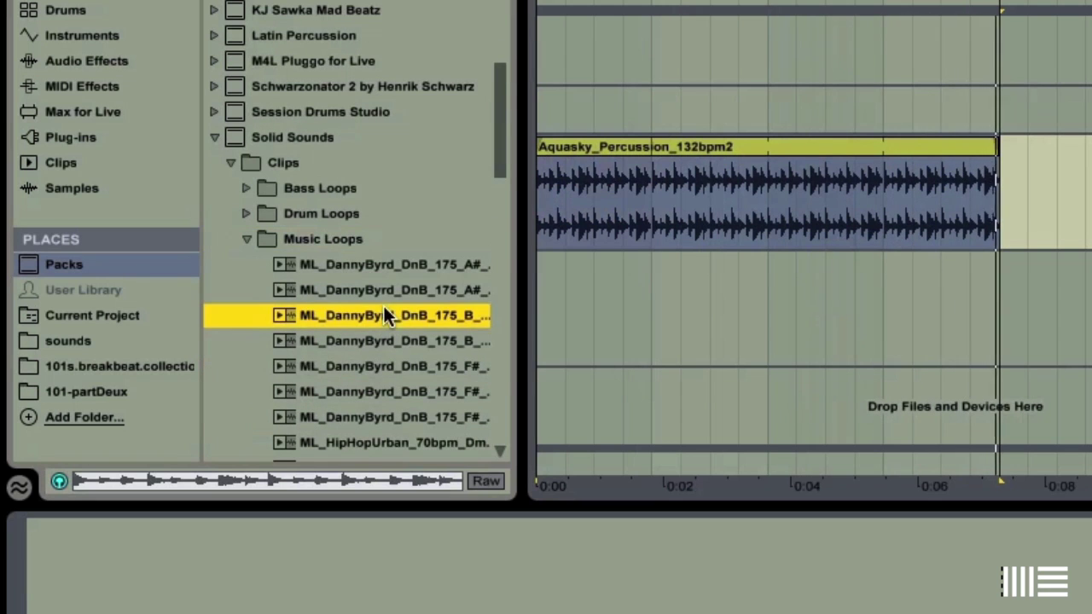
click(361, 481)
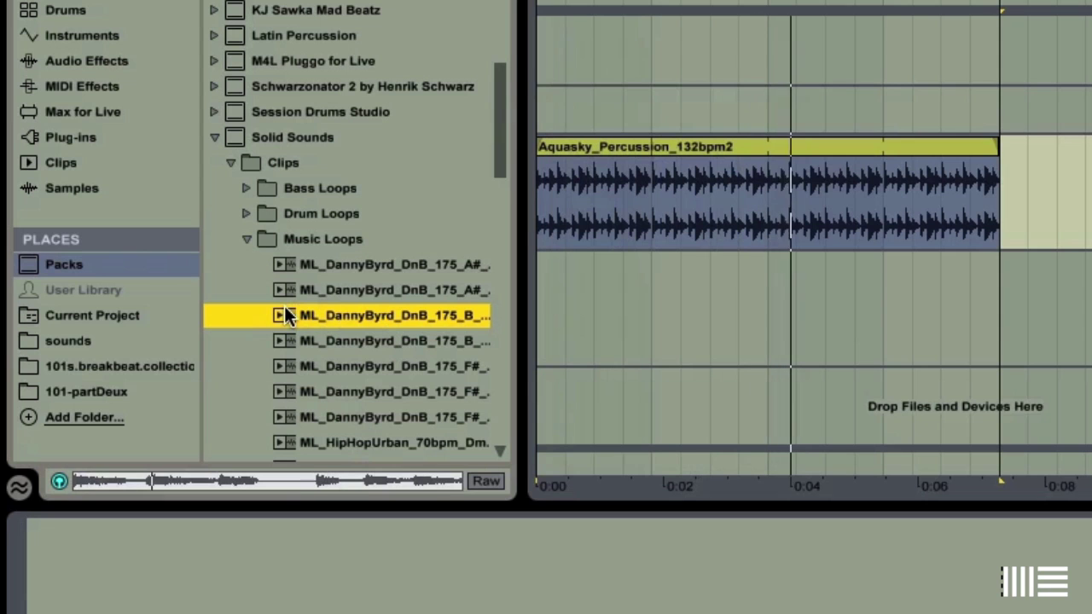
drag(285, 315, 542, 295)
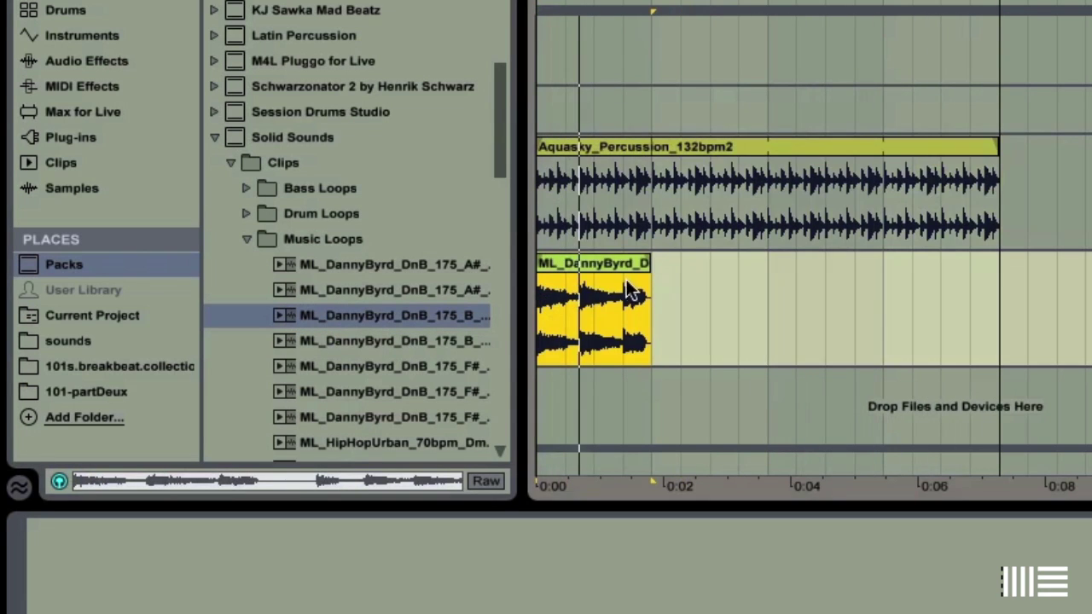
drag(652, 264, 998, 275)
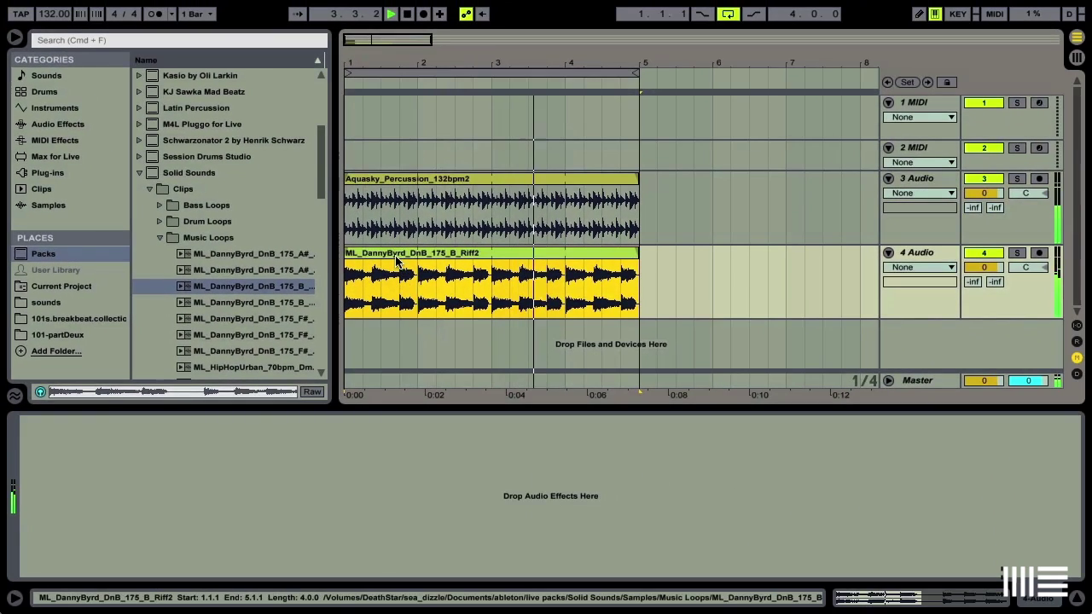
Set the tempo to 129 BPM and the warp mode of the ML_DannyByrd_DnB_175_B_Riff2 clip to Beats
click(508, 319)
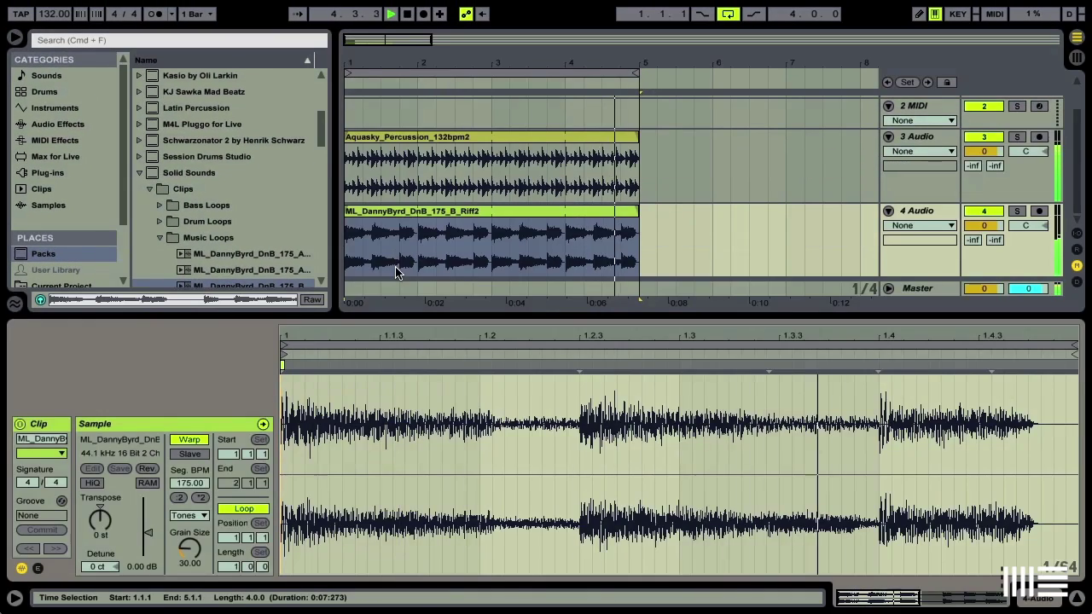
drag(40, 17, 49, 22)
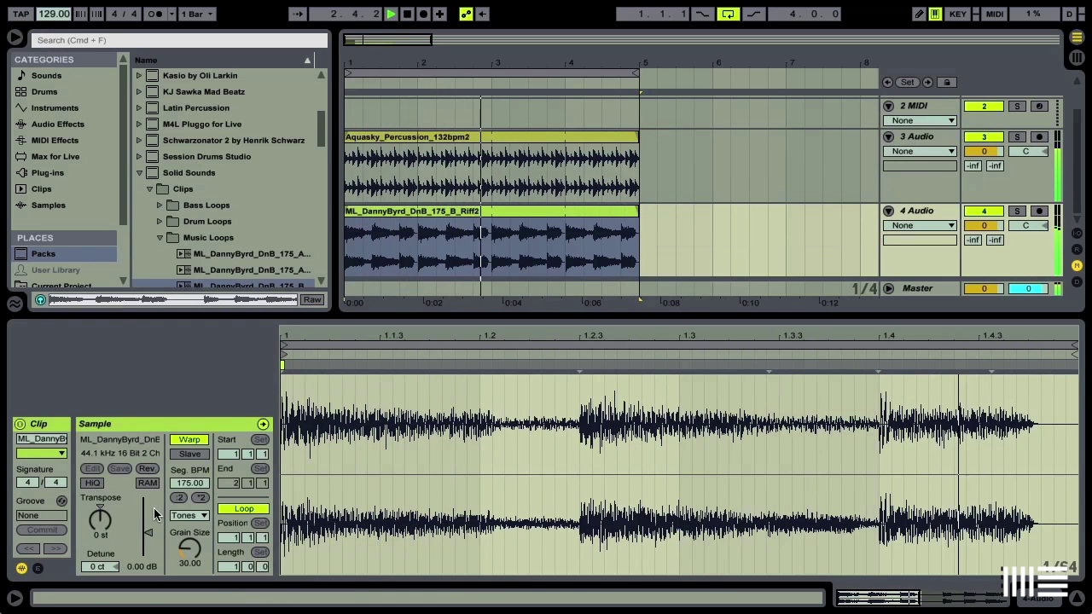
click(188, 516)
click(184, 528)
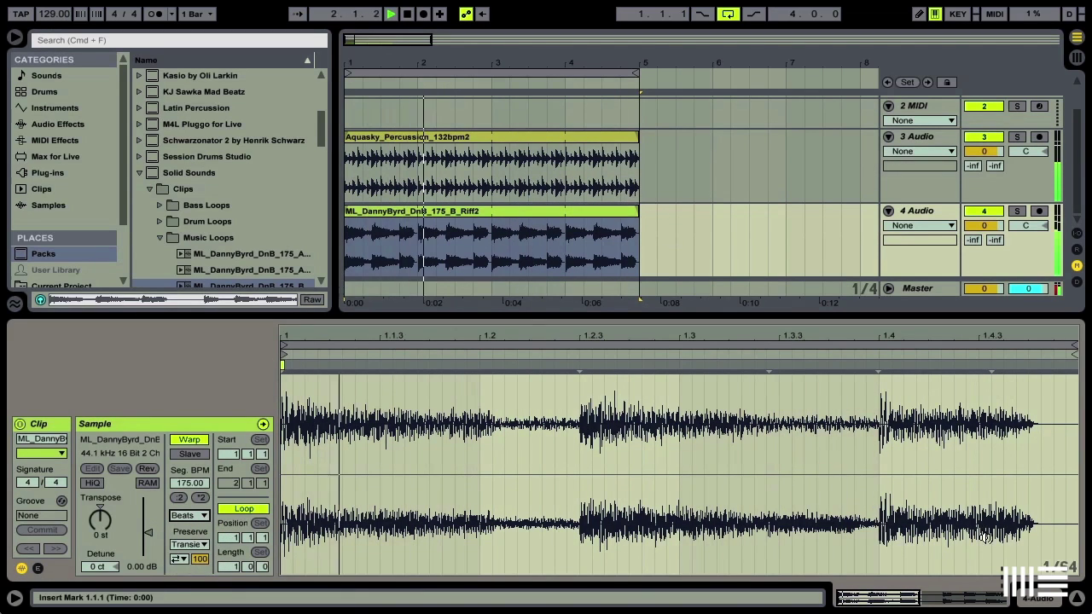
click(1077, 597)
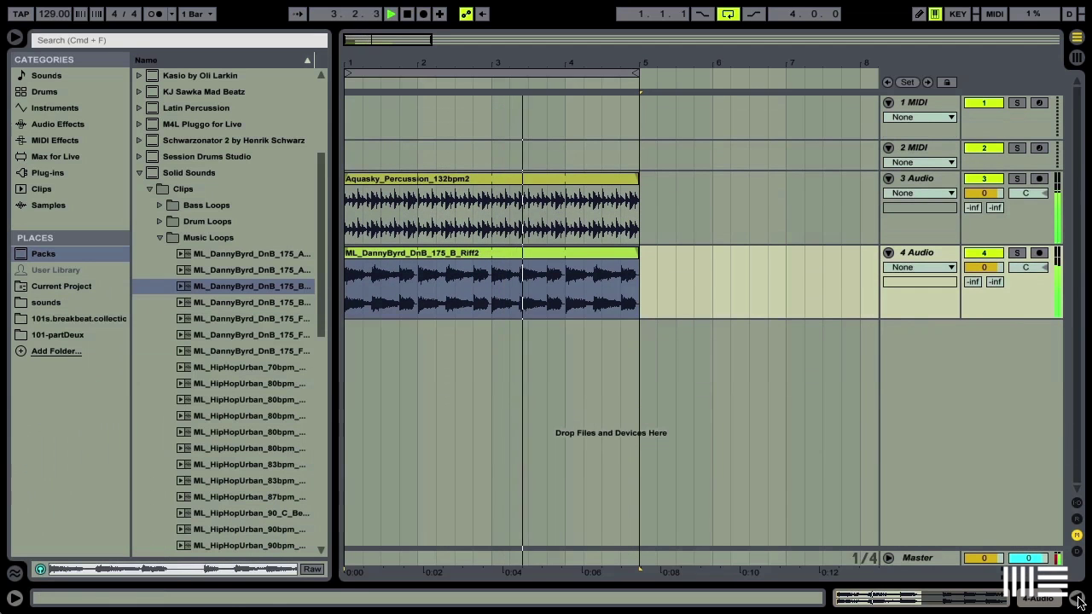
click(415, 290)
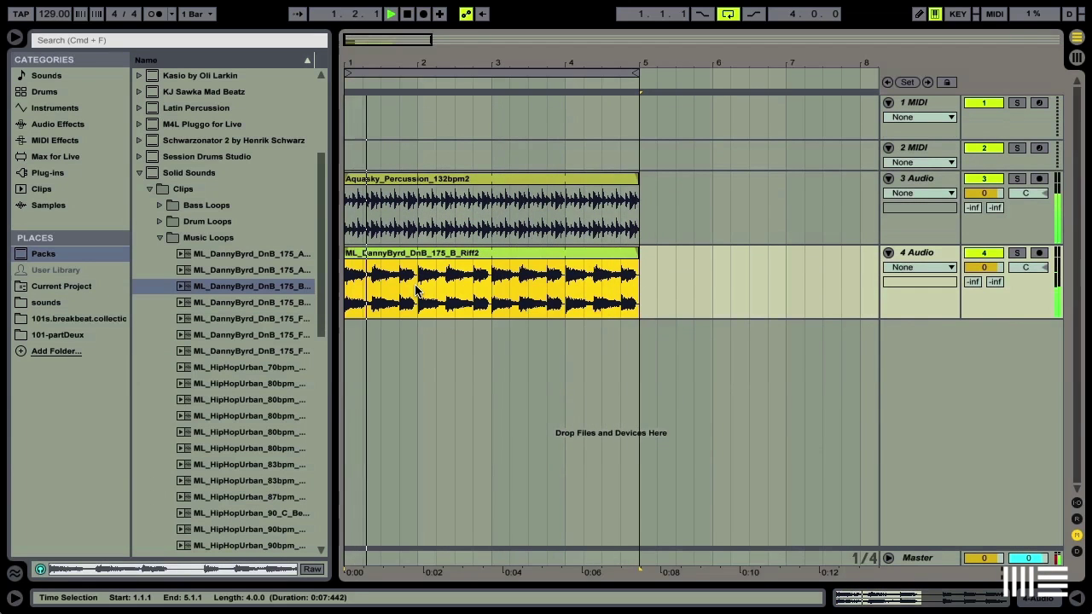
click(415, 315)
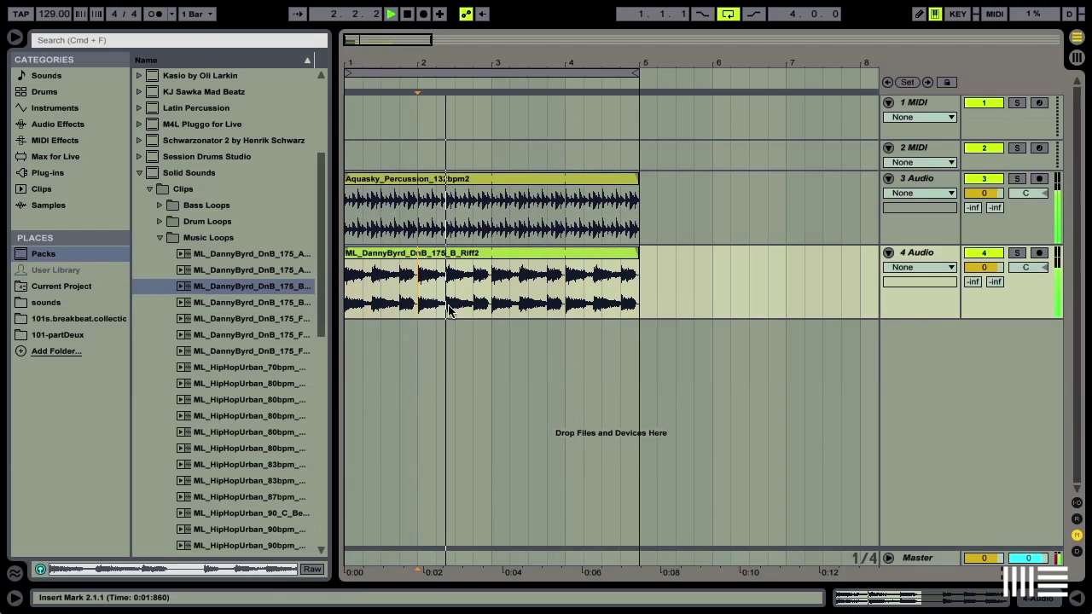
click(496, 303)
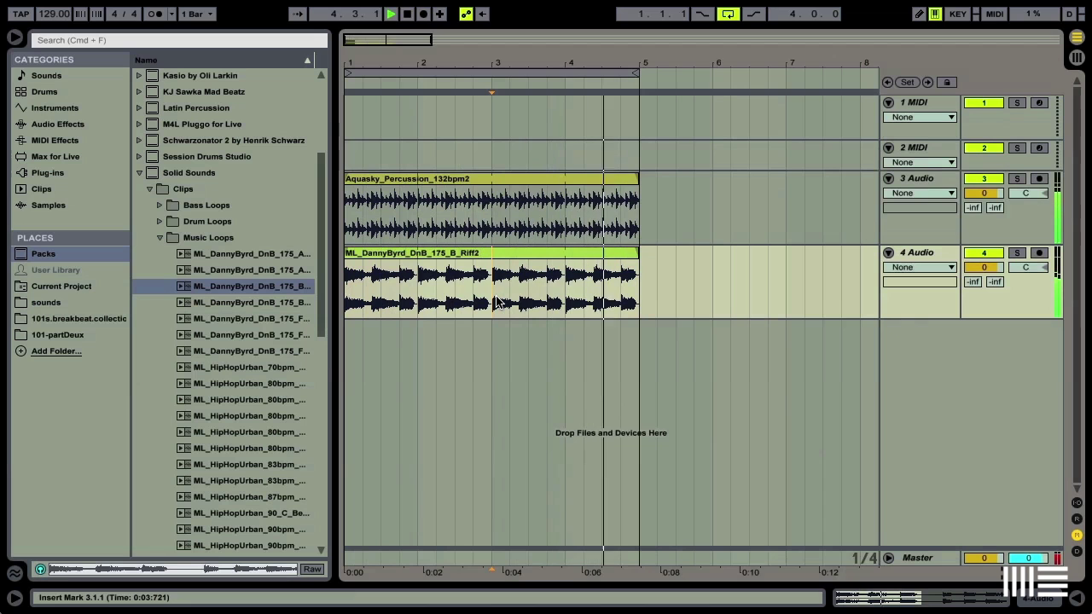
Open the sample settings of the ML_DannyByrd_DnB_175_B_Riff2 clip and try adjusting its transposition
double_click(466, 254)
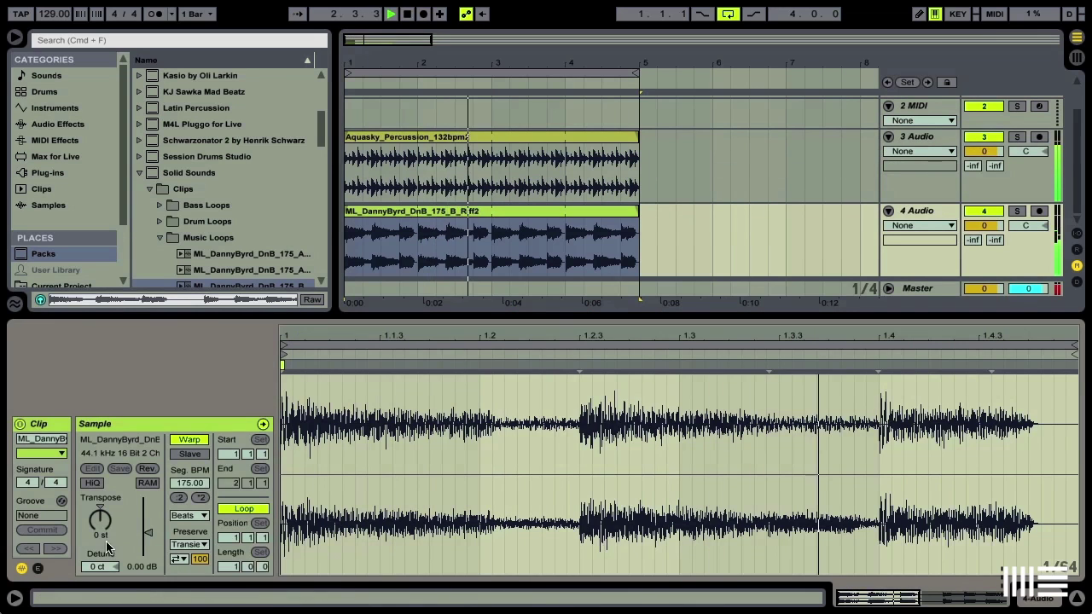
drag(92, 522, 97, 527)
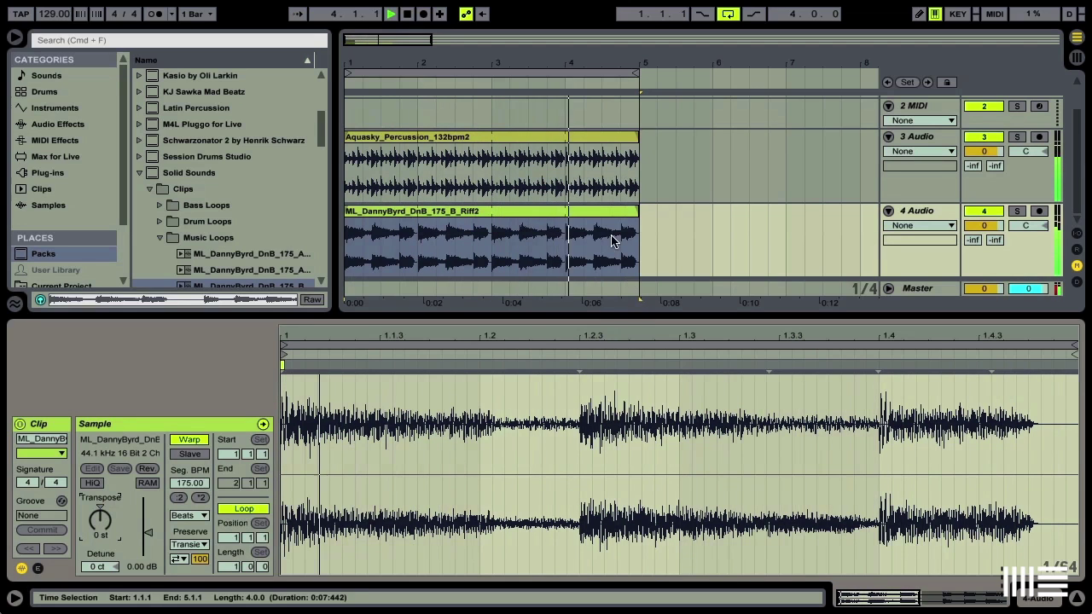
Try splitting bar 2 out of the riff clip on track 4 Audio, and undo the split
click(425, 256)
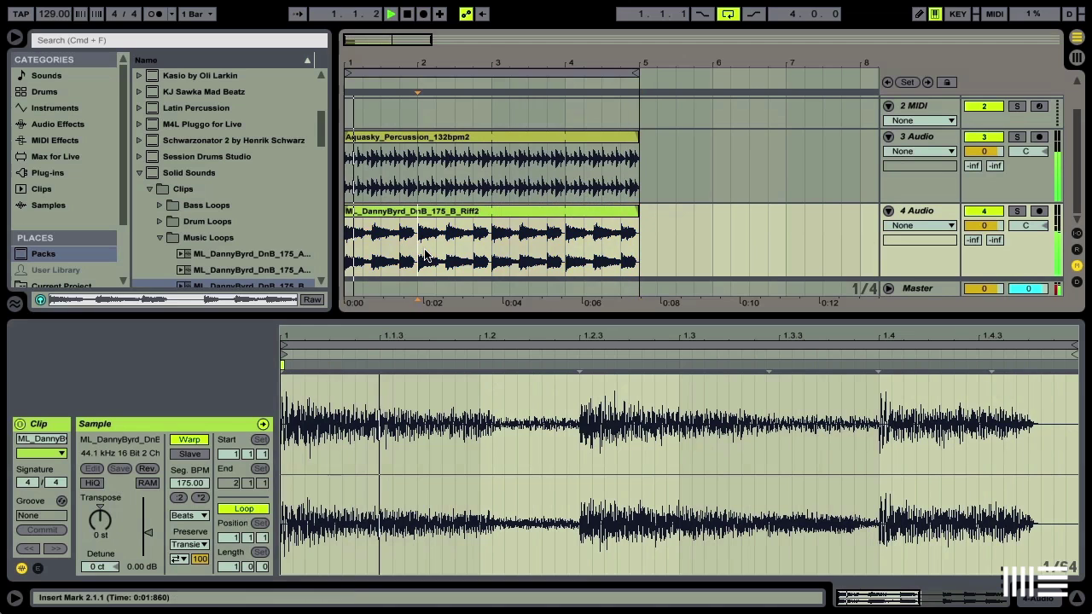
drag(425, 256, 476, 256)
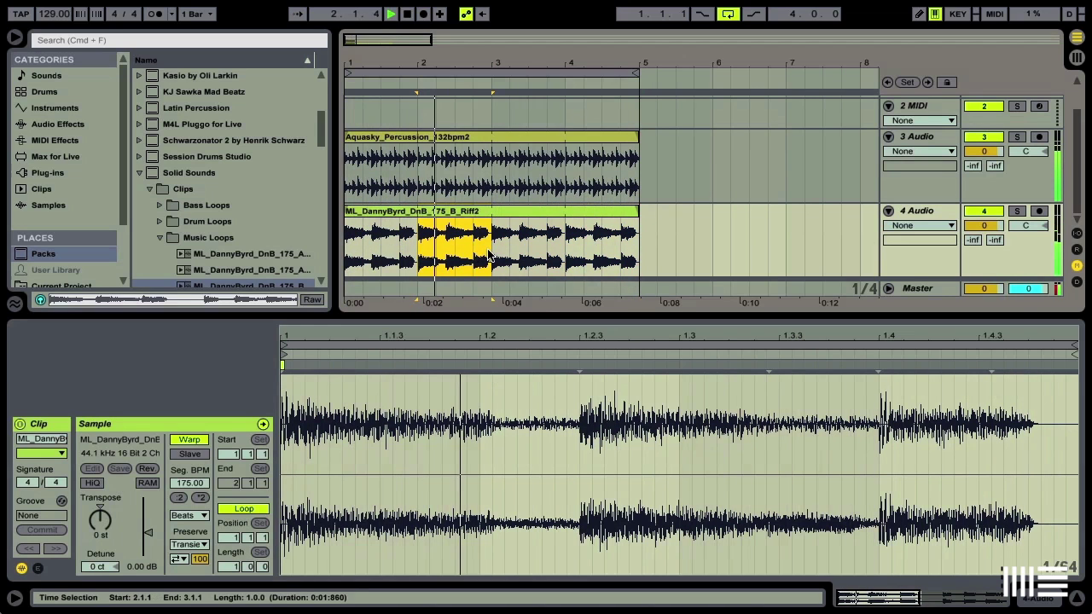
key(super+e)
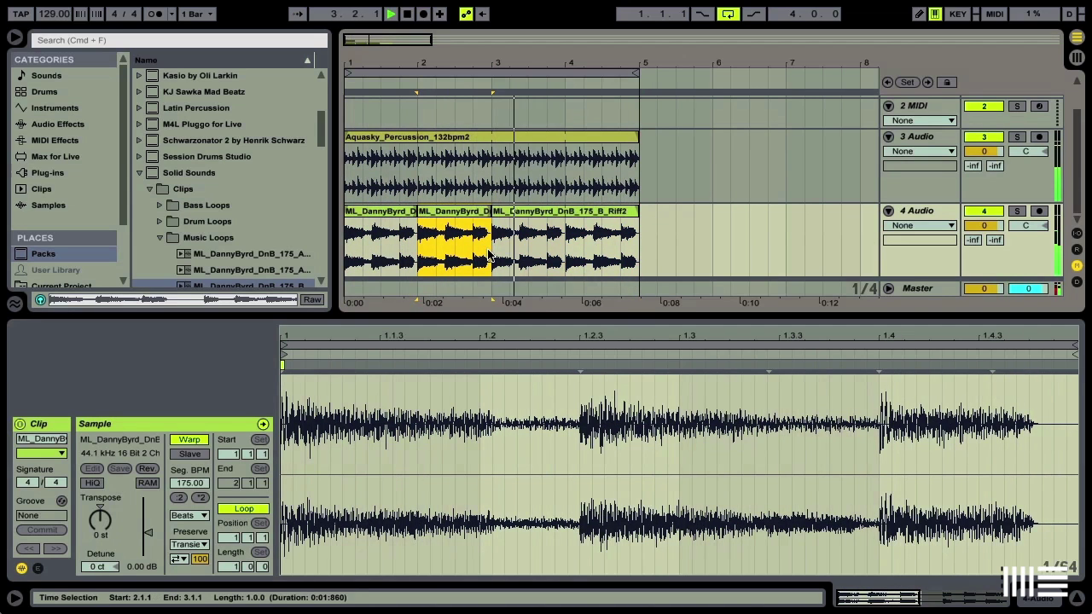
key(super+z)
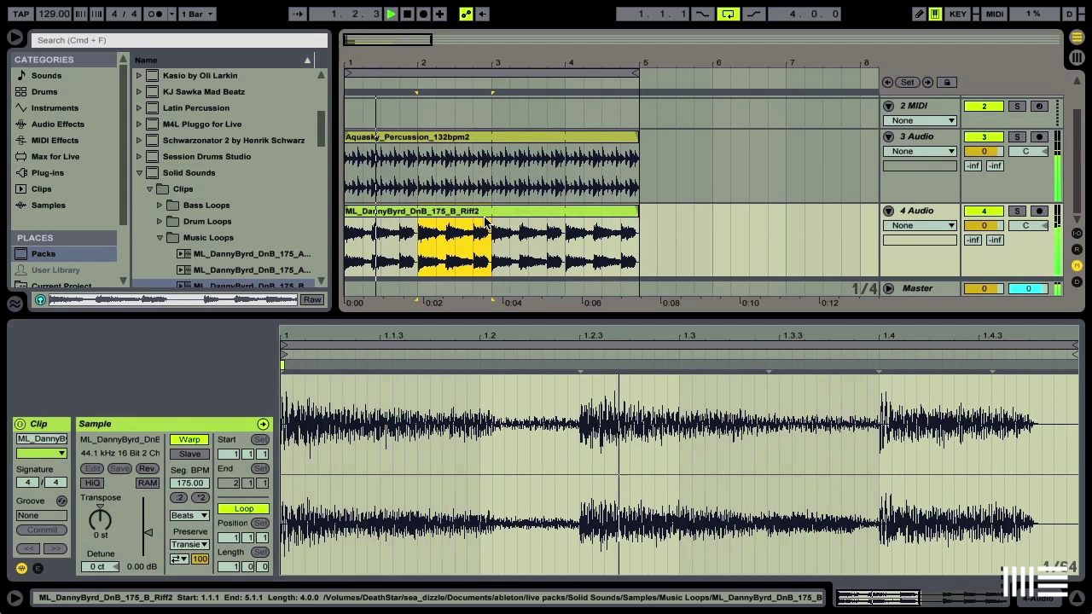
Split the riff clip on track 4 Audio at bars 2, 3 and 4 into four one-bar clips
right_click(486, 218)
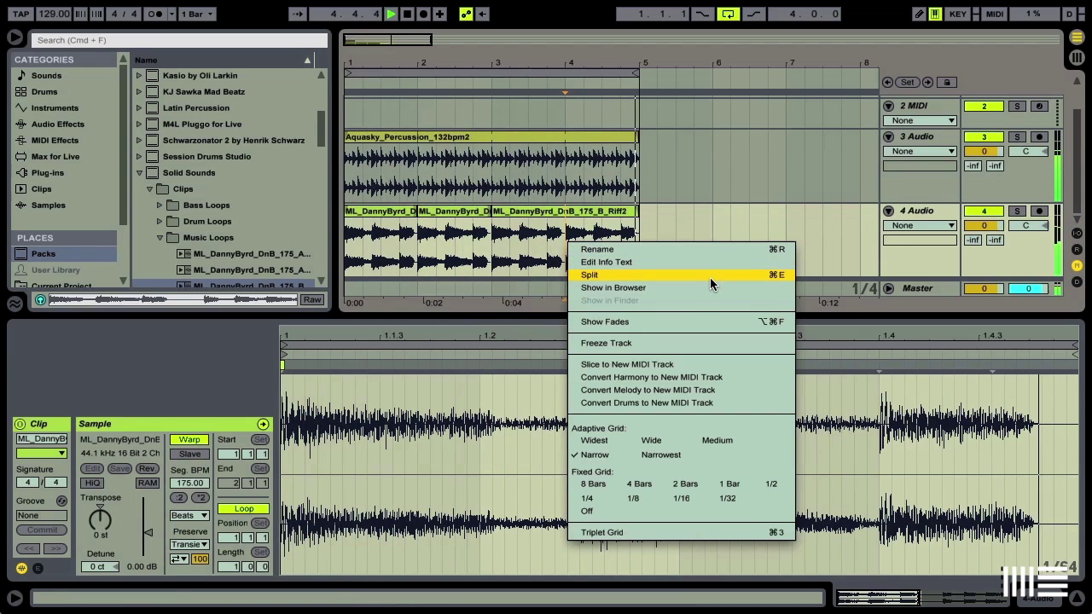
click(710, 277)
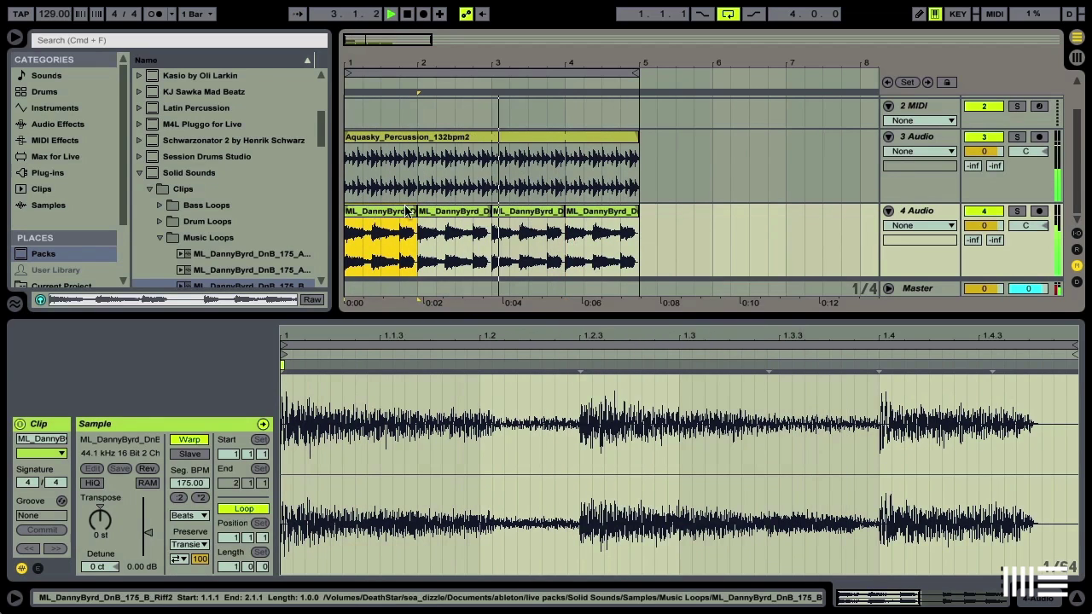
Transpose the second, third and fourth one-bar riff clips to 1, -2 and -1 semitones respectively
click(95, 525)
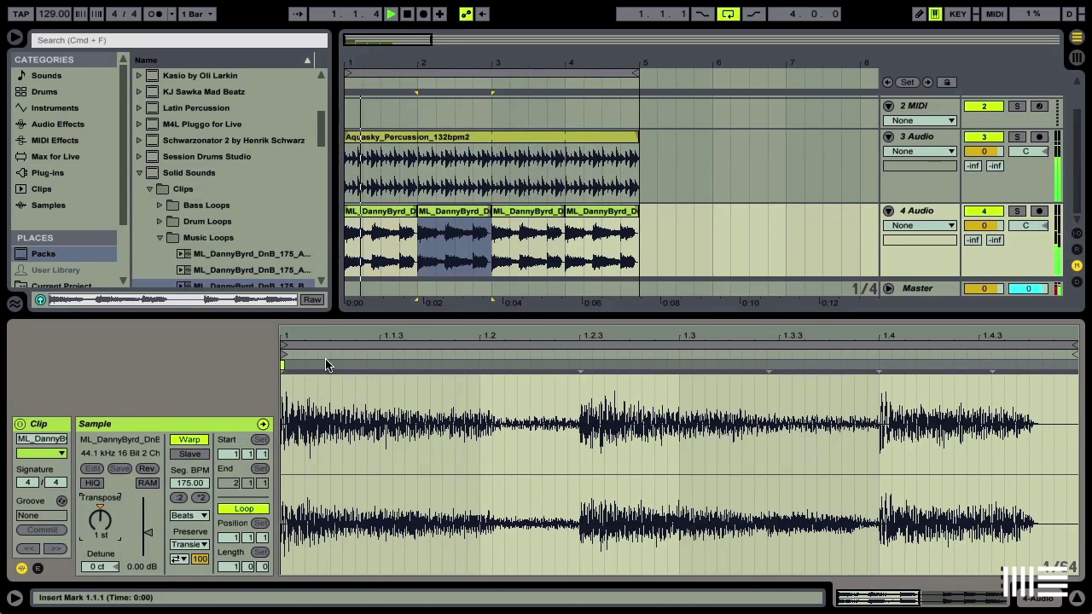
click(528, 214)
click(101, 522)
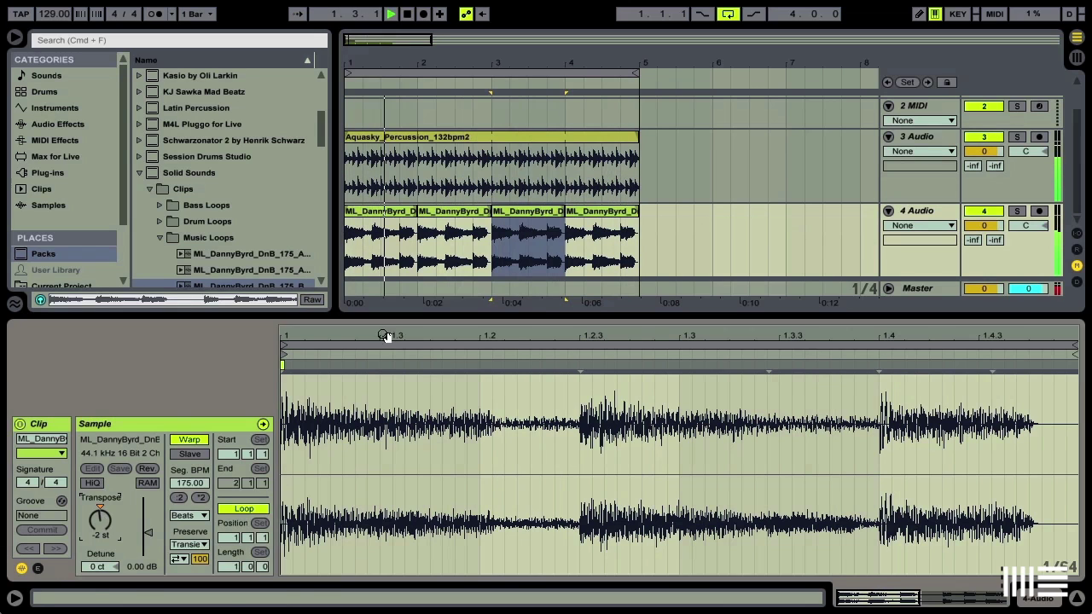
click(590, 211)
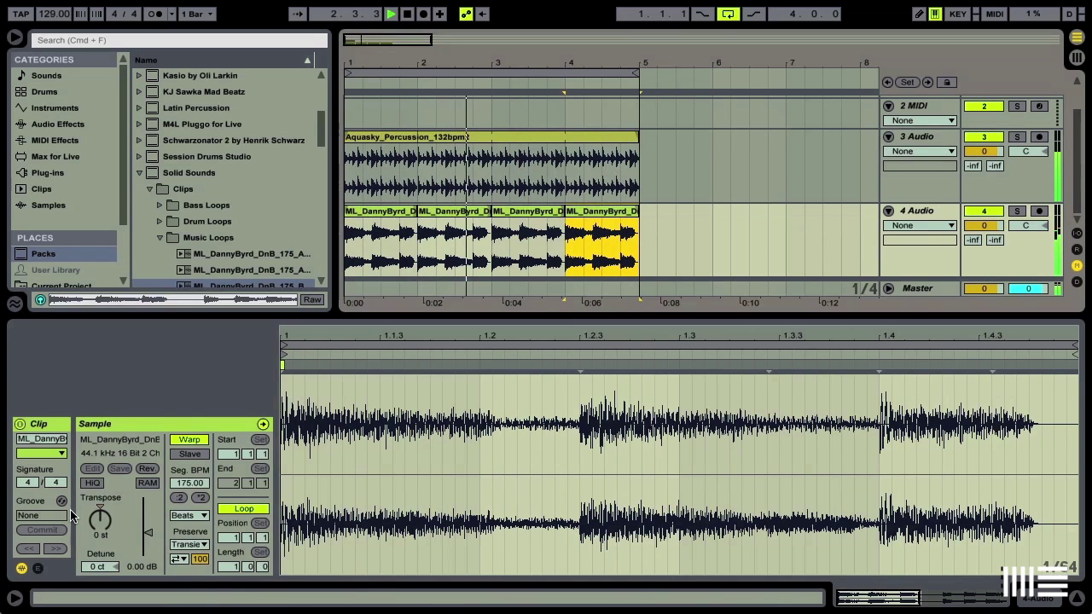
click(100, 518)
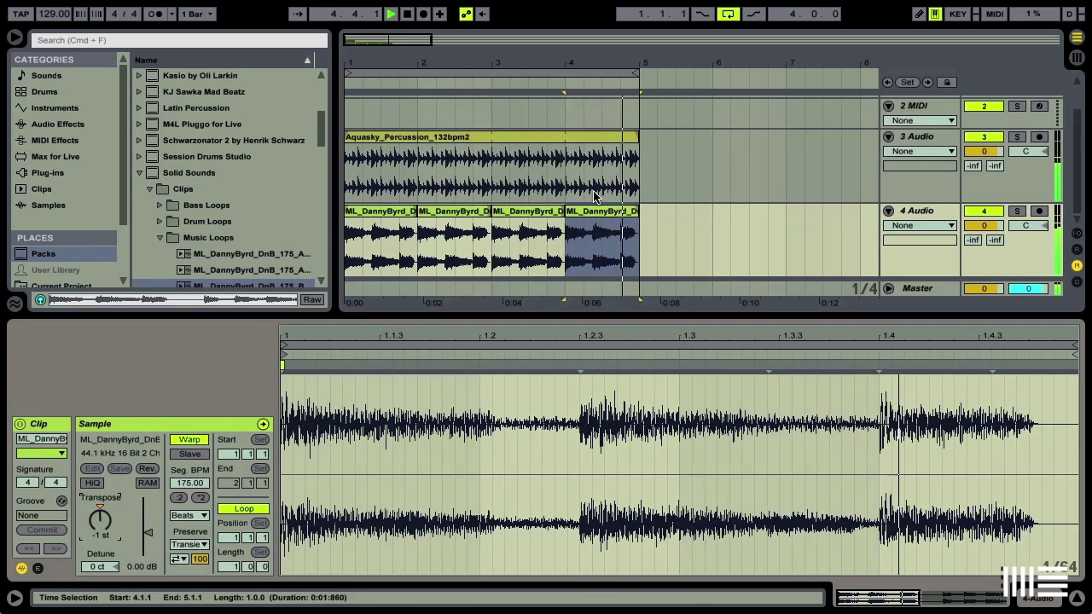
key(space)
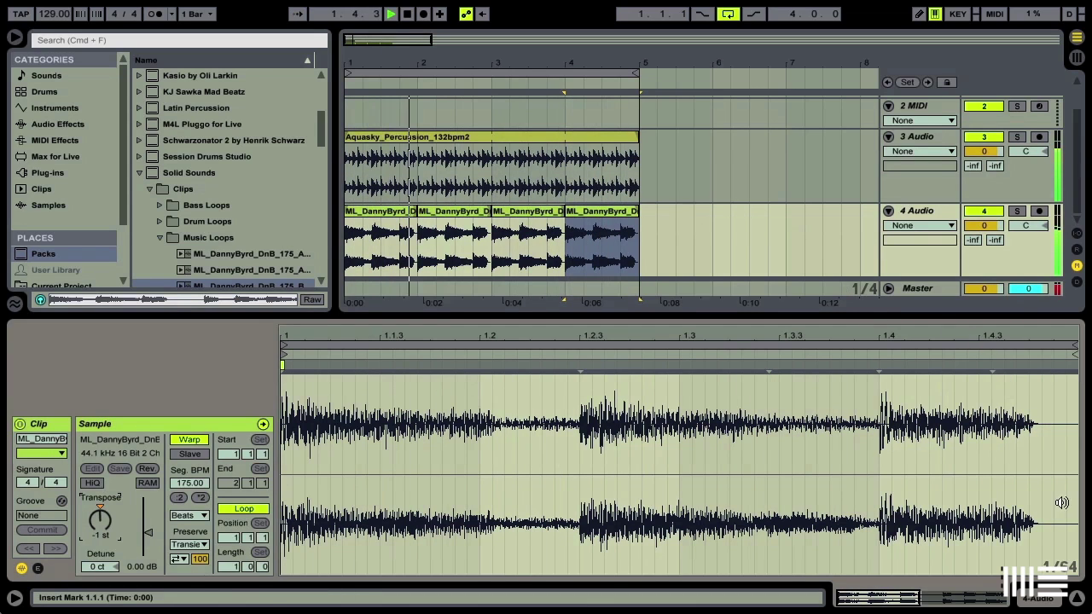
Hide the clip detail view and select the first one-bar riff clip on track 4 Audio
click(1078, 599)
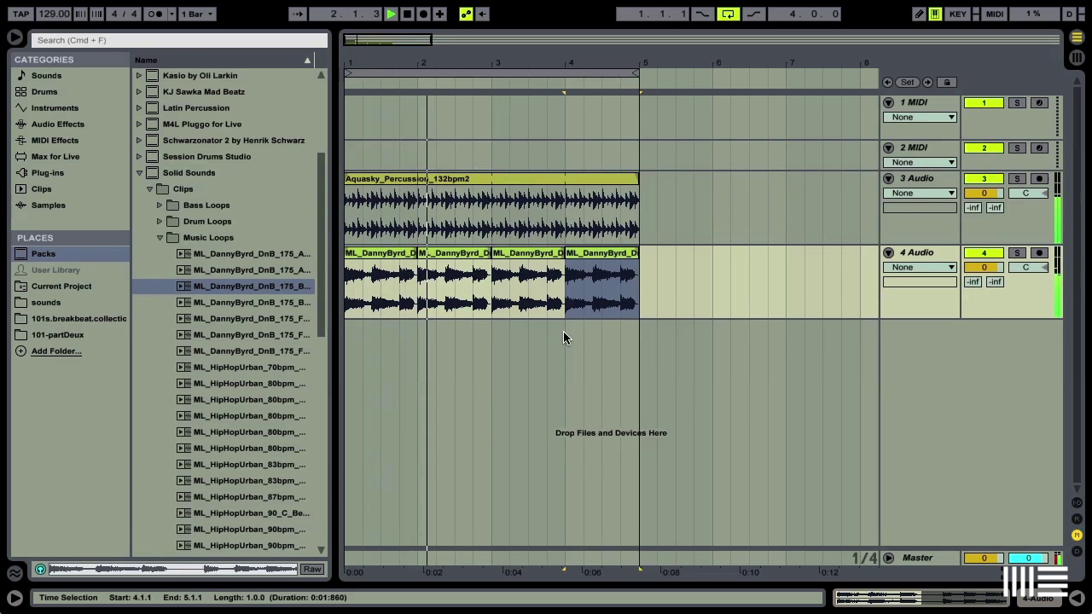
click(395, 257)
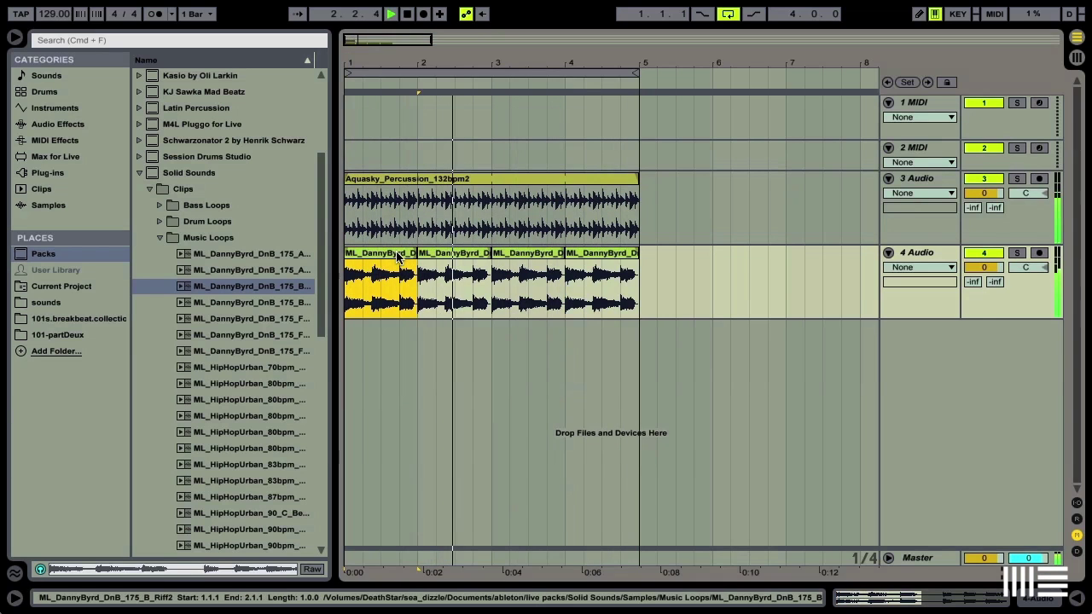
Select all four one-bar riff clips on track 4 Audio and duplicate them into bars 5 to 8
click(385, 256)
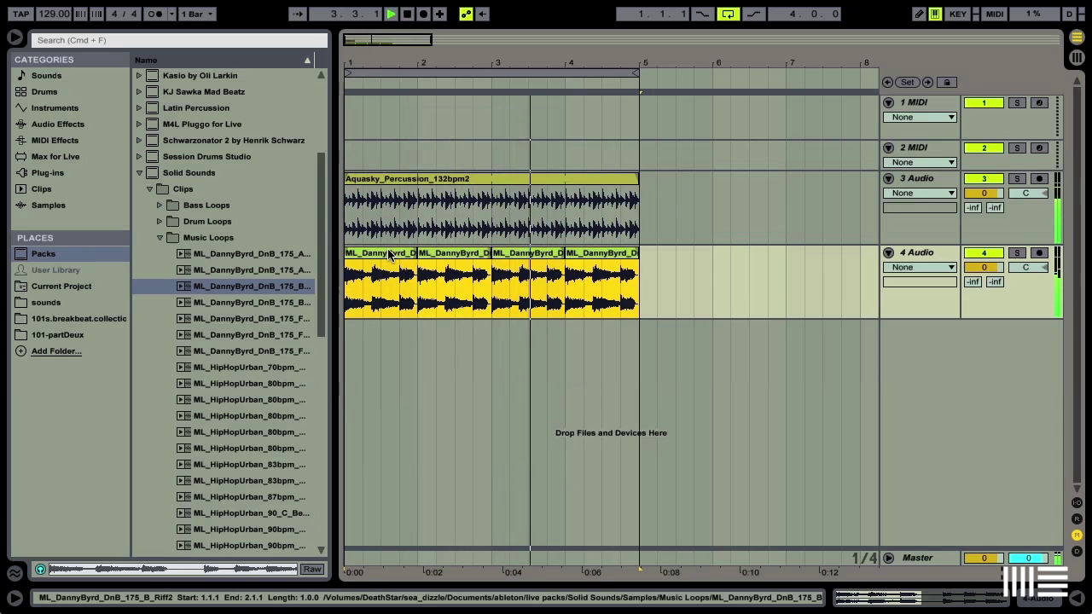
drag(386, 256, 682, 271)
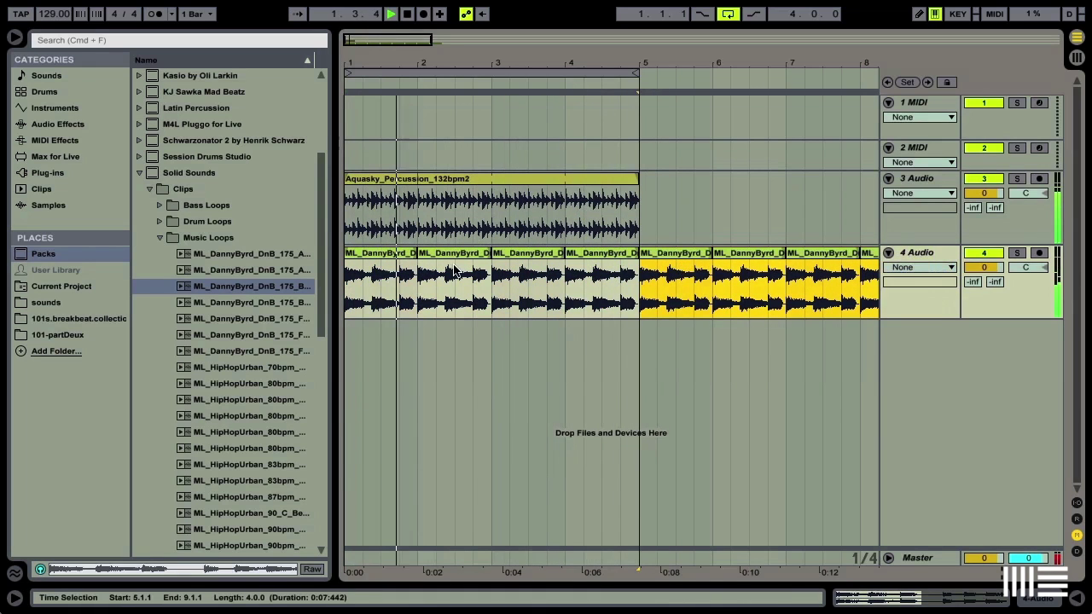
In the first one-bar riff clip, add a warp marker at 1.4 and warp the transient near 1.2.3 to 1.3.3
click(404, 258)
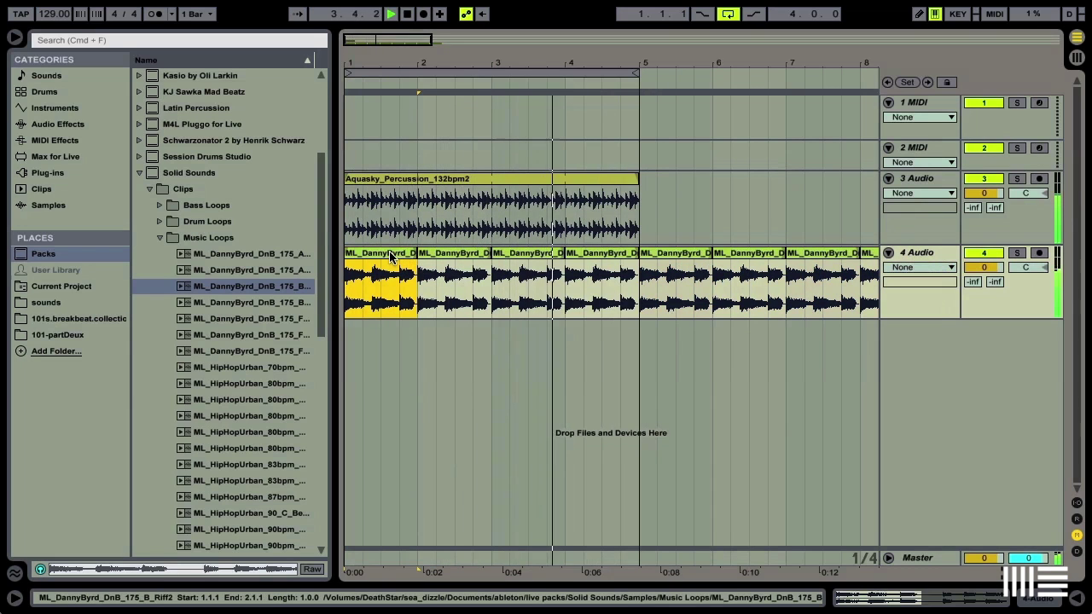
double_click(402, 258)
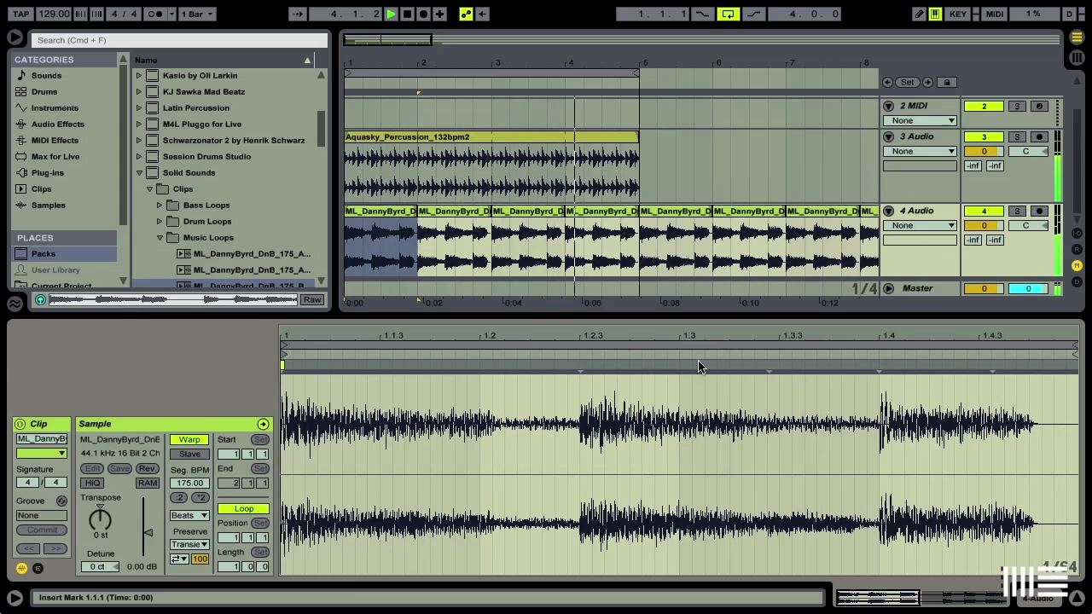
double_click(882, 372)
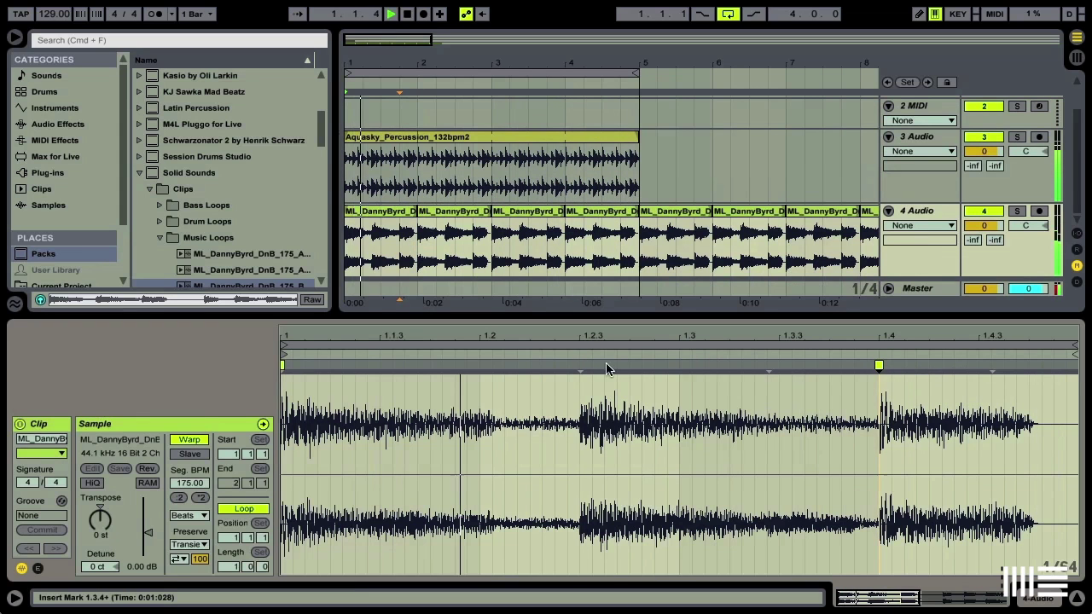
drag(581, 365, 778, 366)
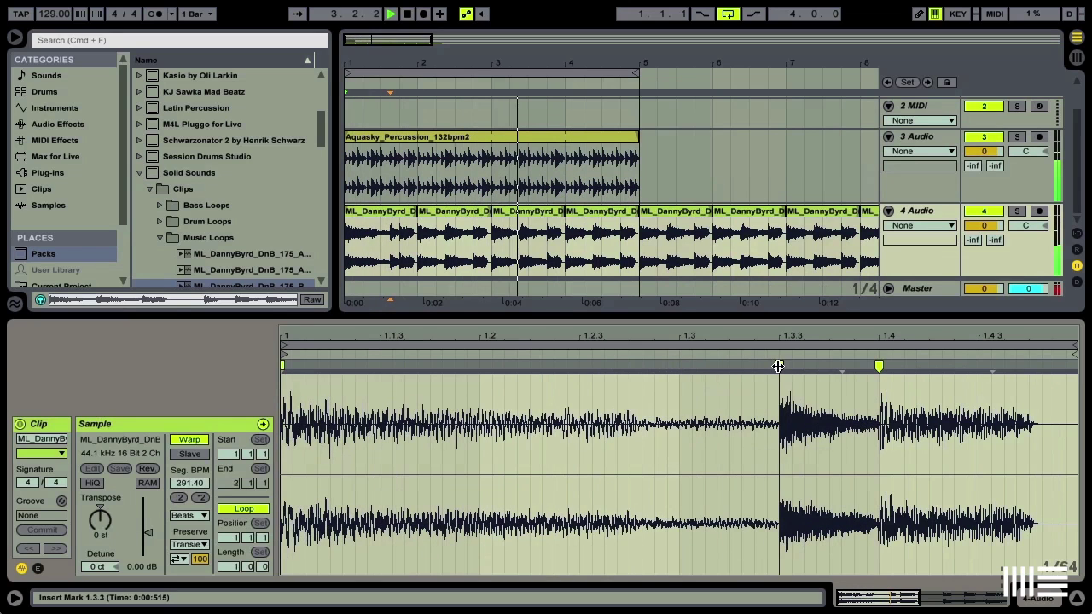
Duplicate the warped first riff clip over bar 2 of track 4 Audio
click(375, 217)
click(440, 219)
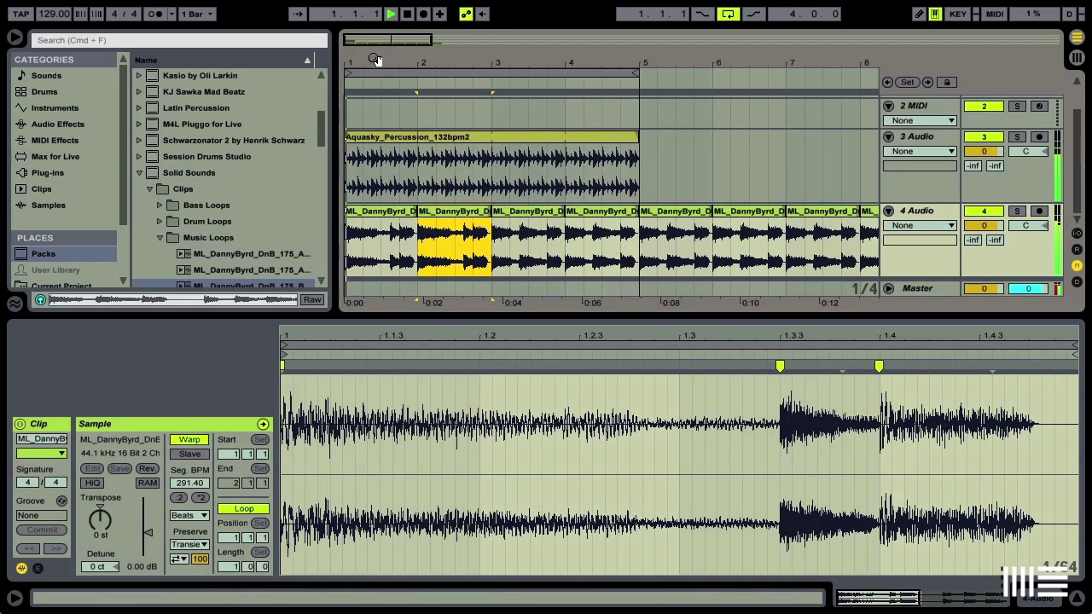
Move and trim the bar 2 riff clip to span 1.3.1 to 2.1.1, and duplicate it directly after itself
drag(427, 63, 525, 111)
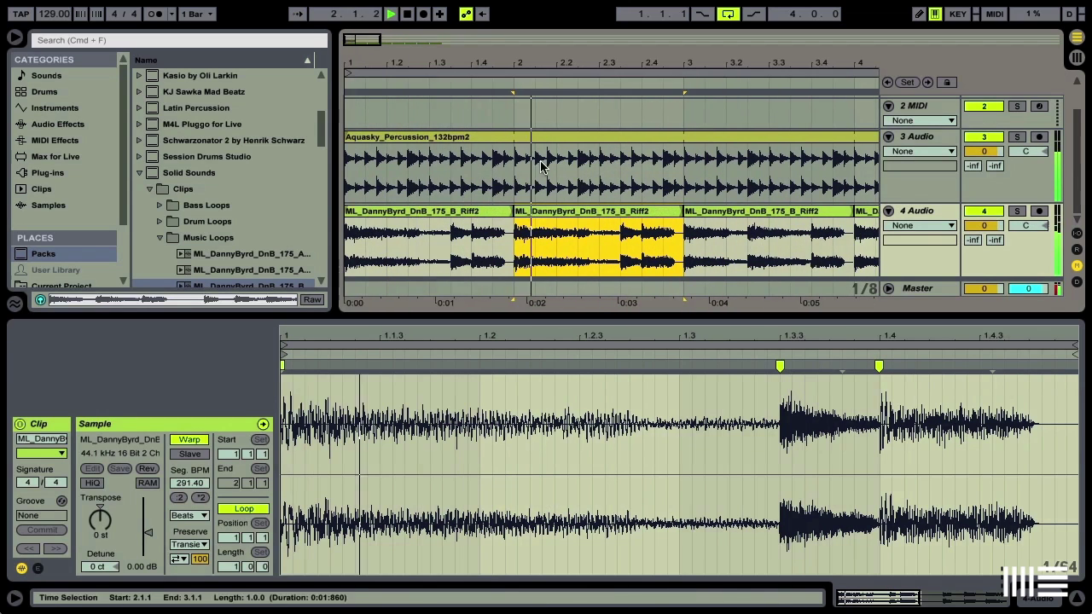
drag(567, 215, 485, 241)
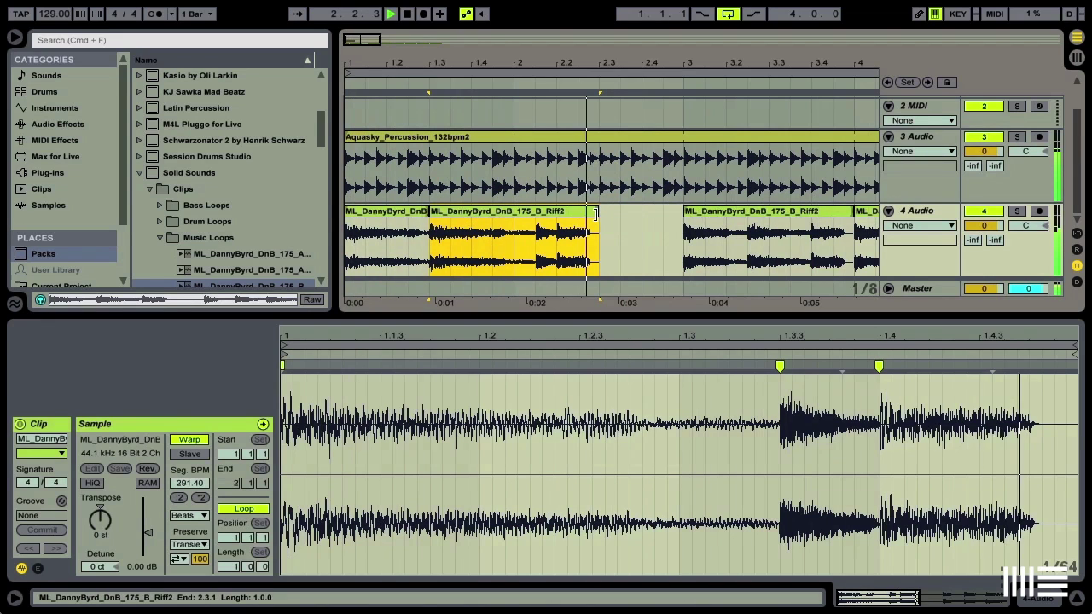
drag(595, 214, 539, 215)
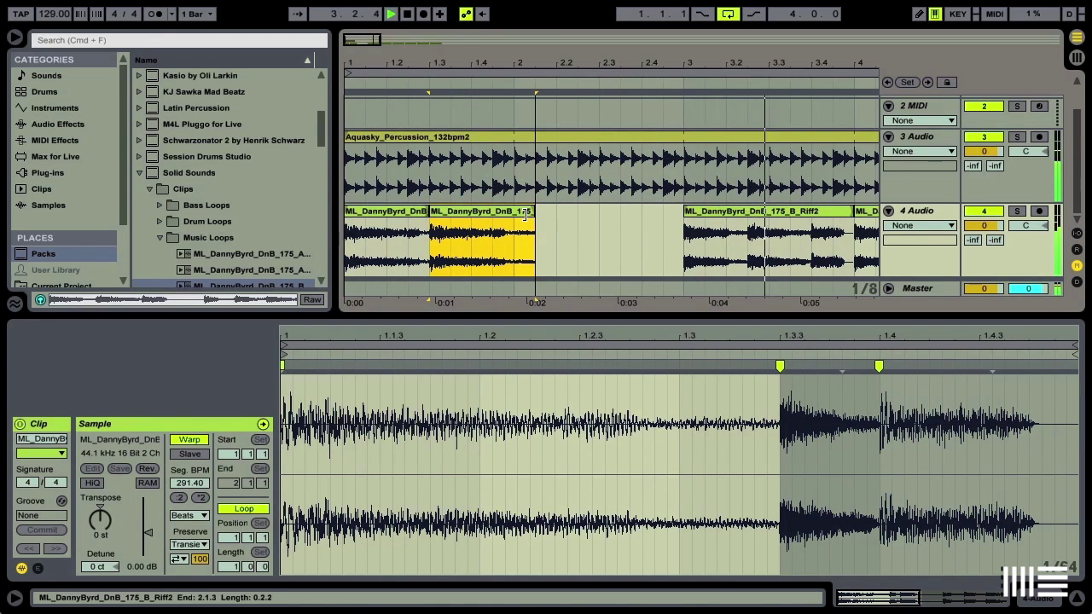
drag(524, 215, 516, 215)
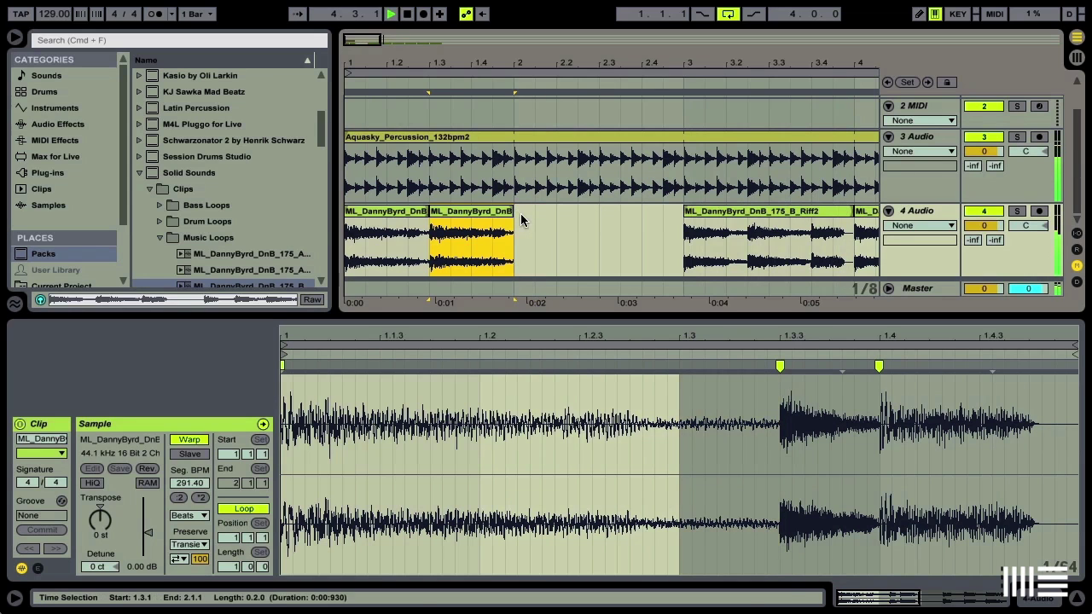
key(ctrl+d)
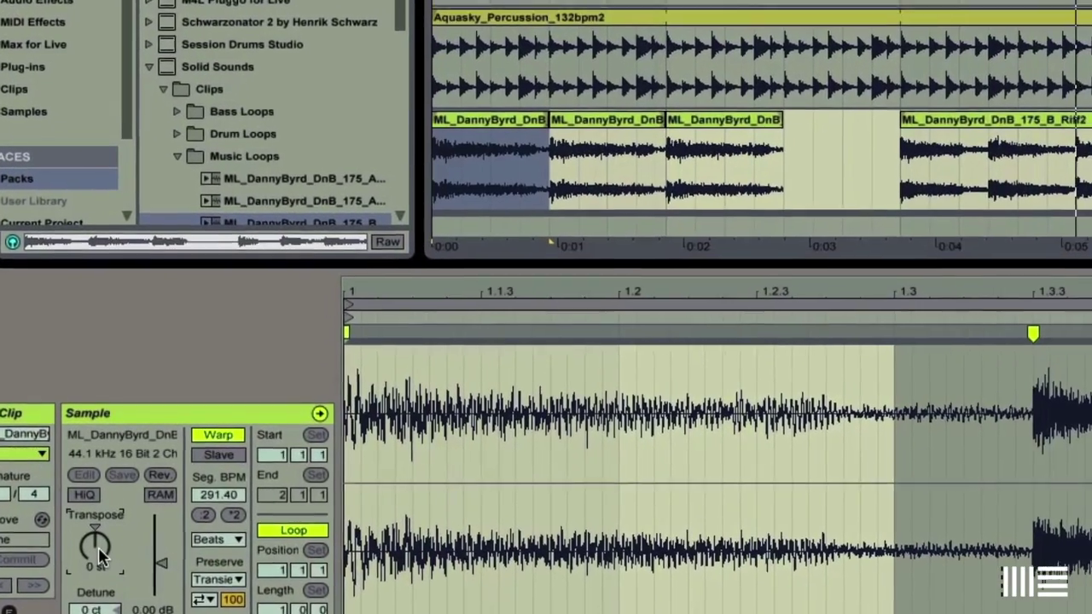
Transpose the first half-bar riff clip on track 4 Audio to -2 semitones and the second to -1
drag(98, 546, 100, 551)
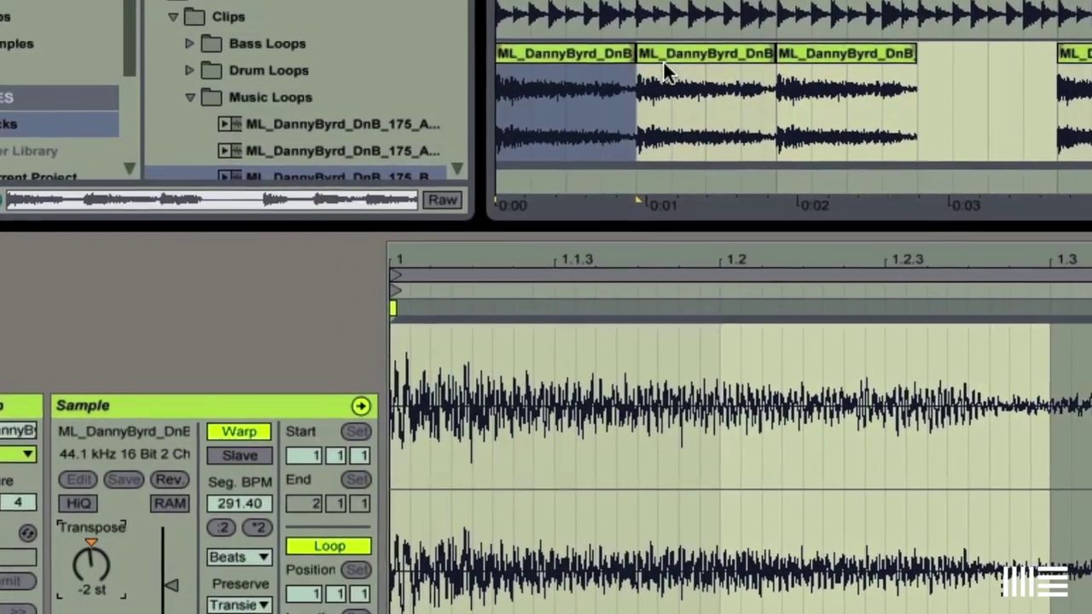
click(665, 69)
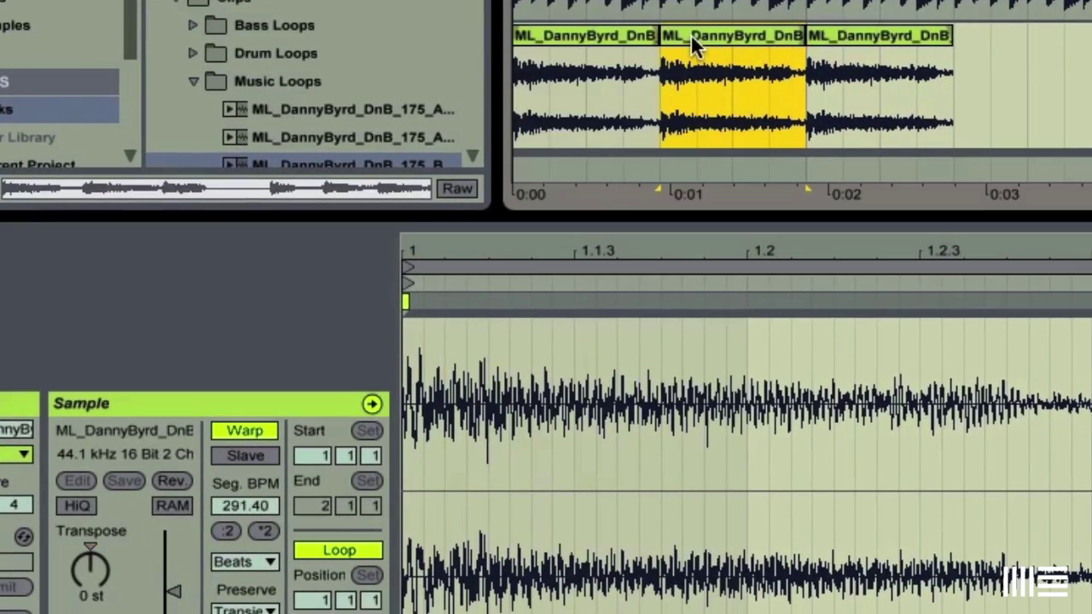
drag(77, 601, 77, 606)
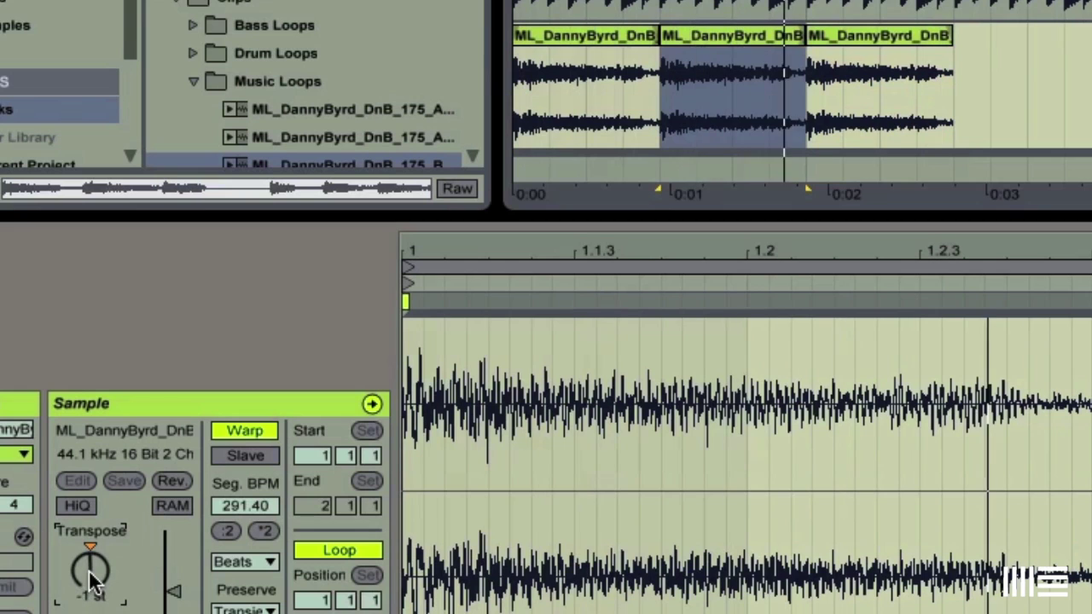
Extend the third half-bar riff clip to the start of bar 3 so it fills all of bar 2
click(881, 45)
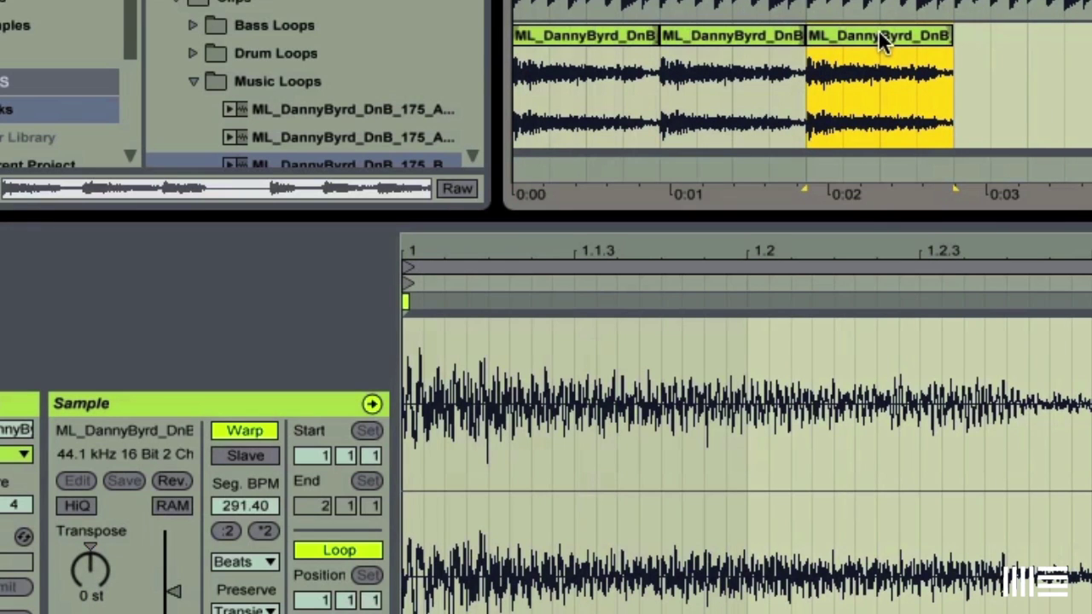
key(space)
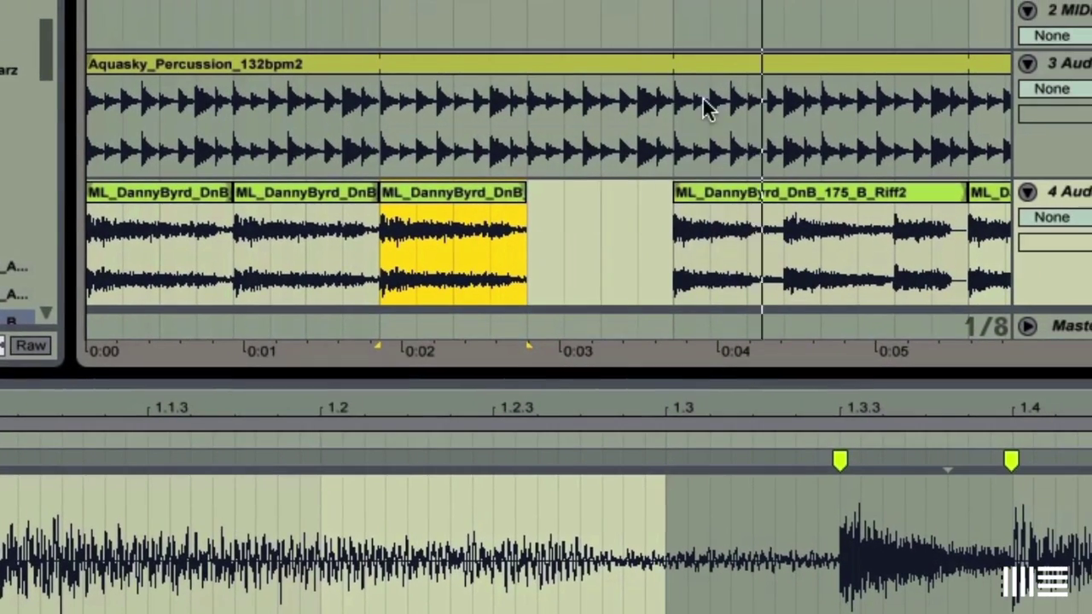
key(minus)
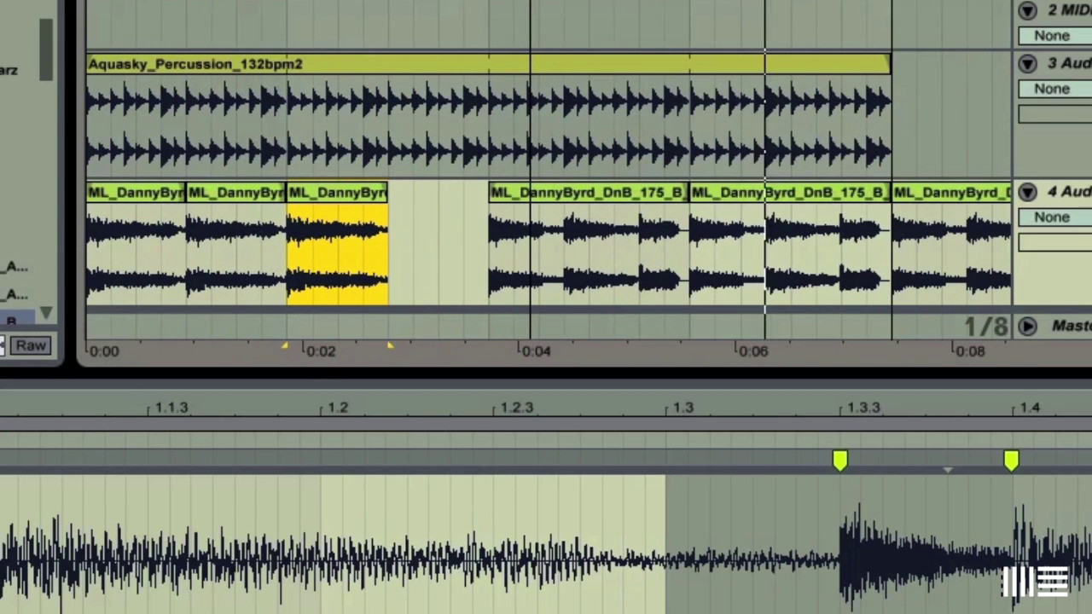
key(plus)
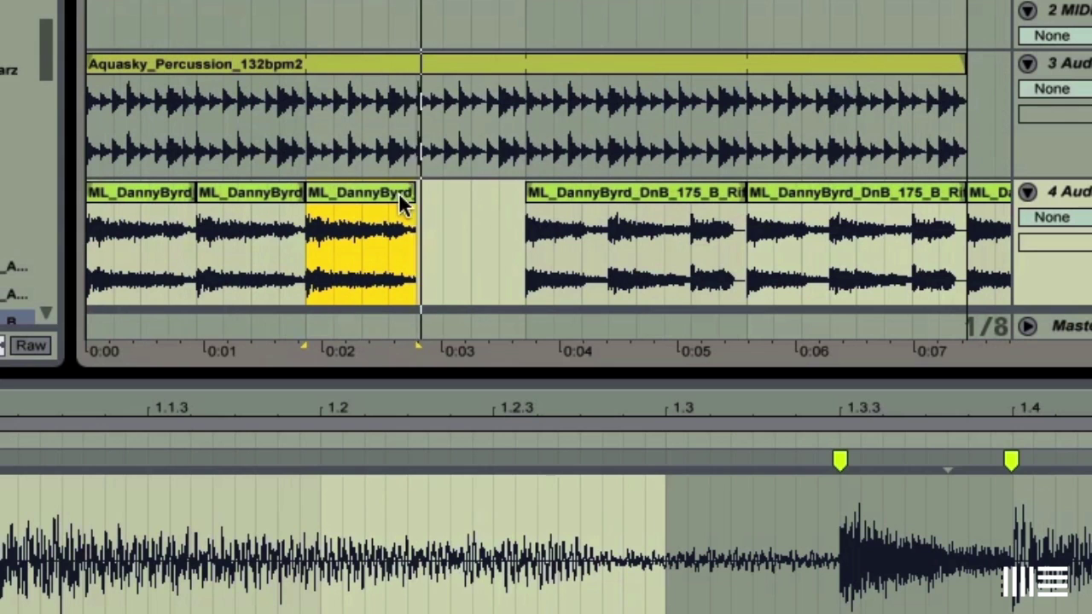
drag(416, 192, 522, 192)
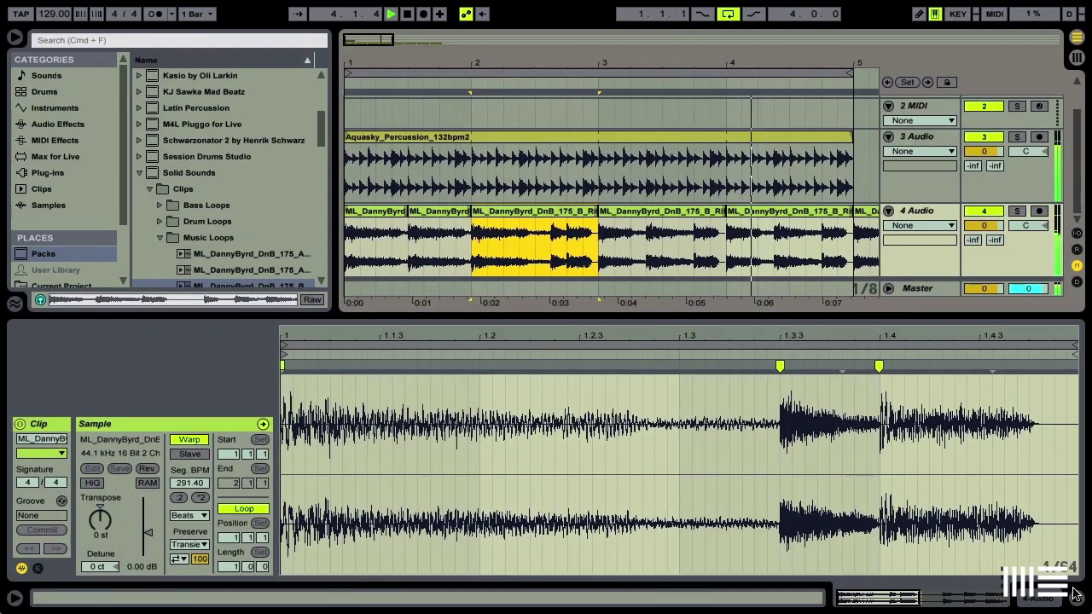
Hide the clip detail view and consolidate the riff clips in bars 1 to 4 of track 4 Audio into one clip
click(1078, 599)
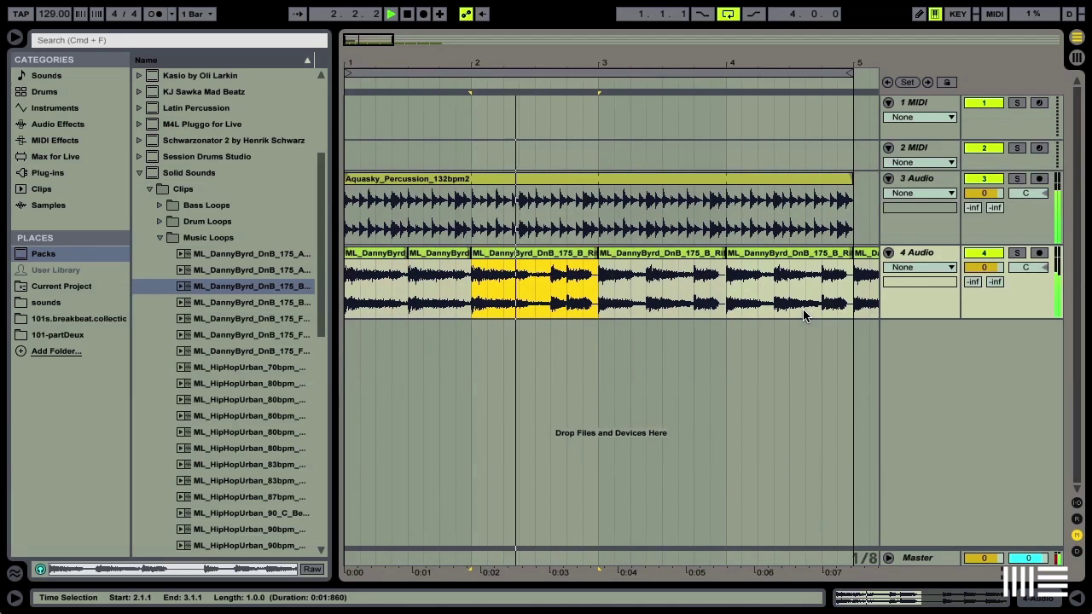
click(789, 254)
shift+click(489, 254)
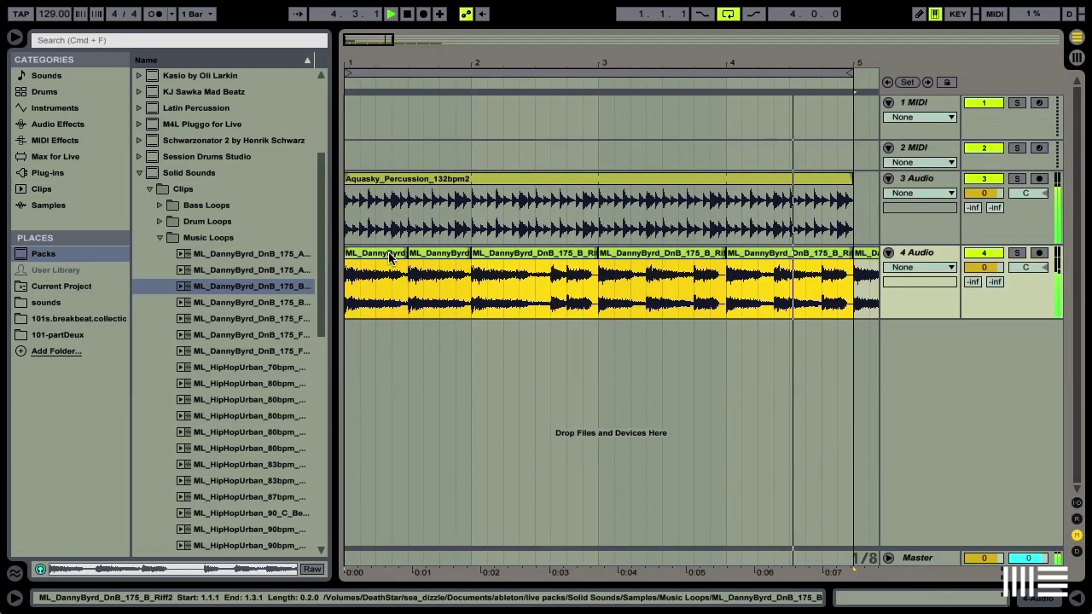
right_click(517, 256)
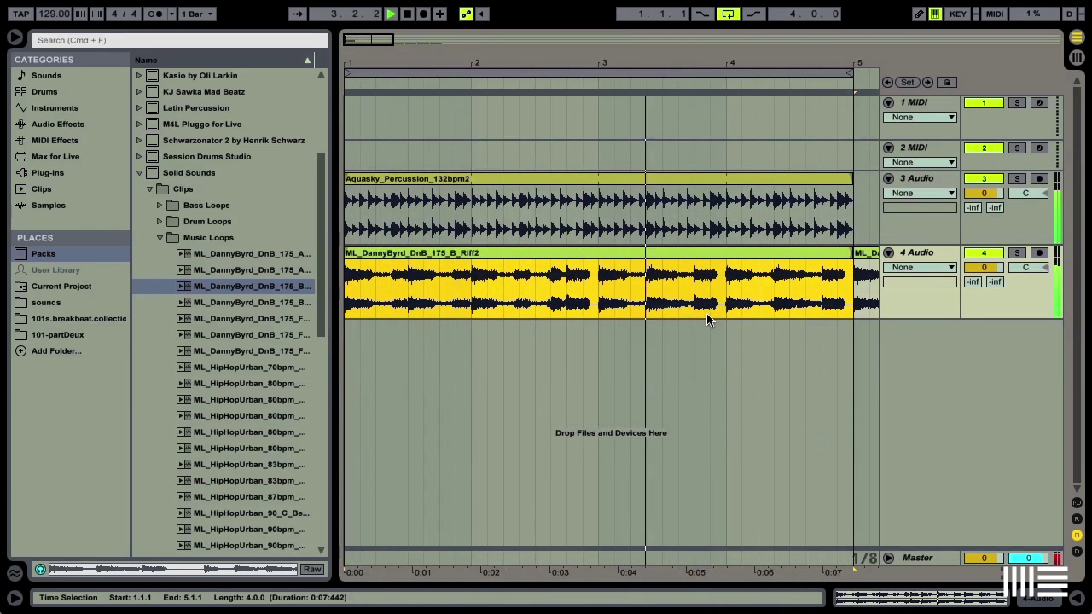
Convert the harmony of the consolidated riff clip to a new MIDI track
right_click(623, 254)
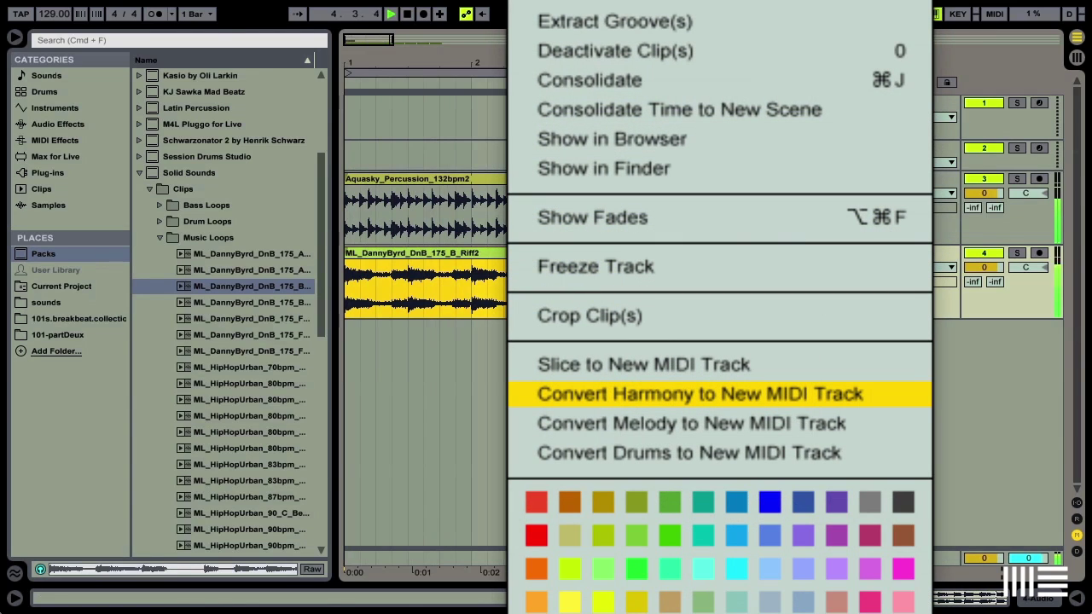
click(700, 394)
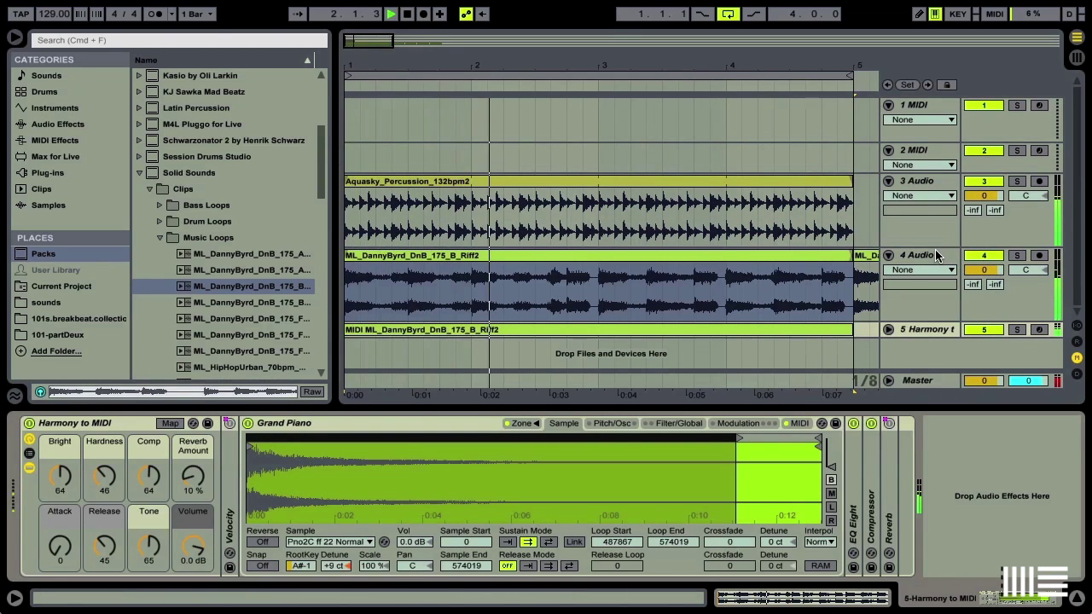
Audition the converted harmony track with track 4 Audio muted and the device view hidden, and reactivate track 4 Audio
click(984, 255)
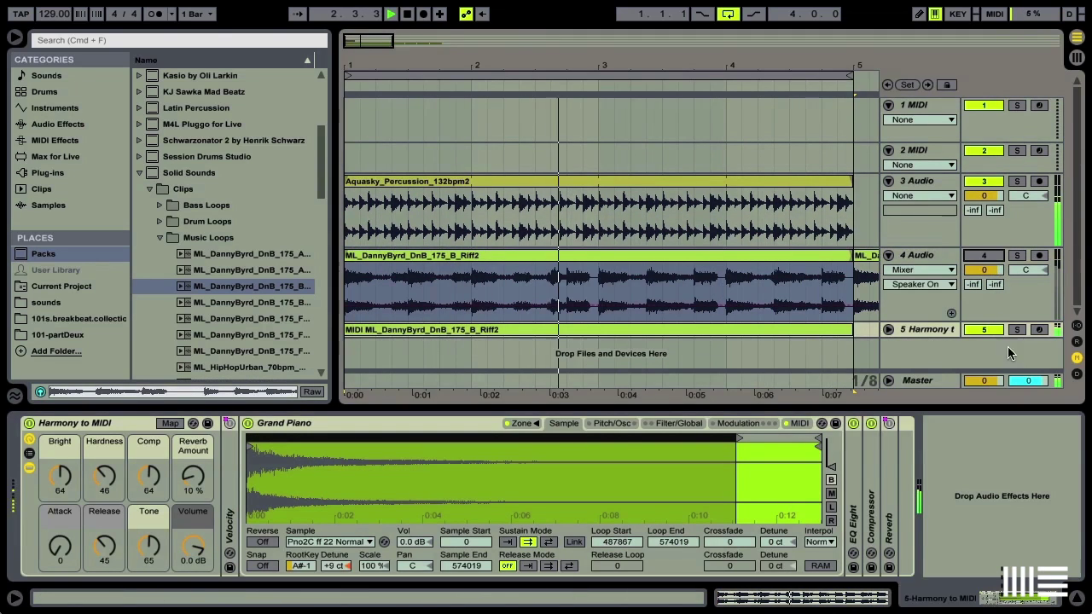
click(1073, 600)
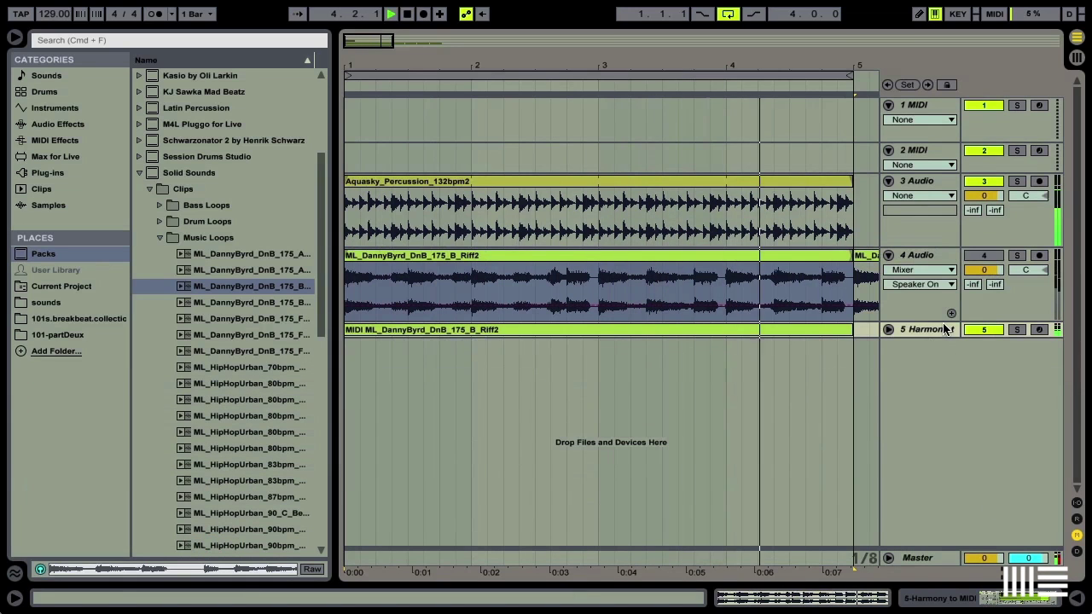
click(983, 256)
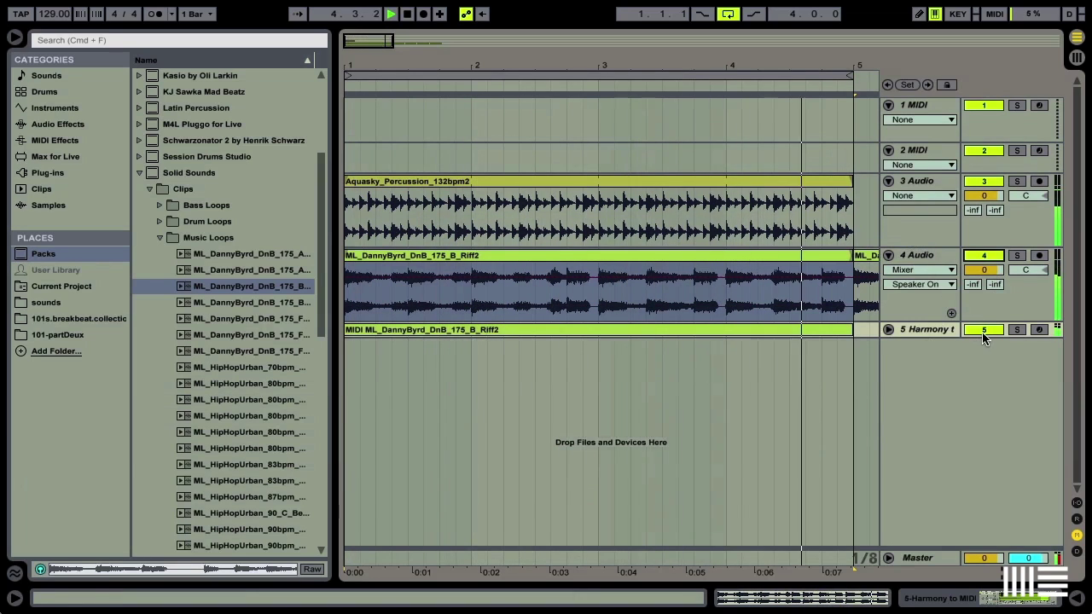
Add an Auto Filter to track 4 Audio and set its cutoff to about 1.33 kHz with Q about 1.85
double_click(921, 255)
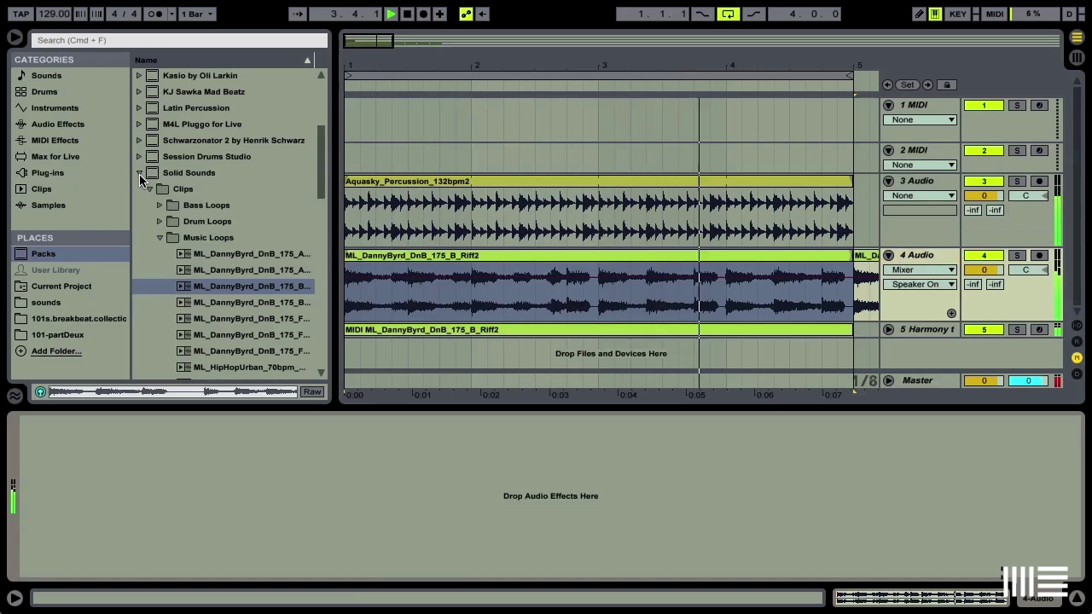
click(140, 175)
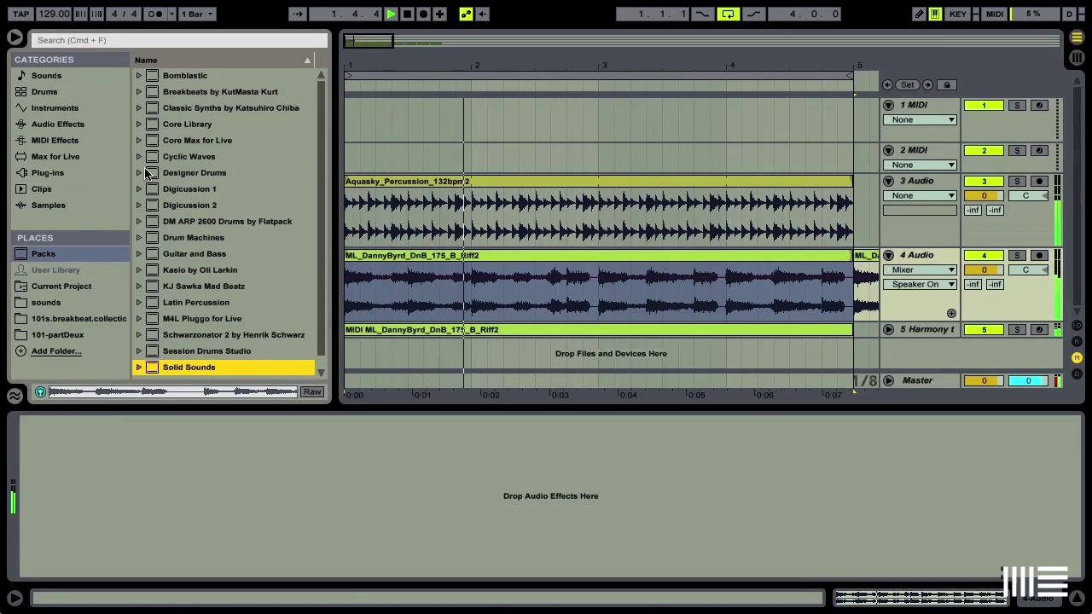
click(53, 106)
click(46, 92)
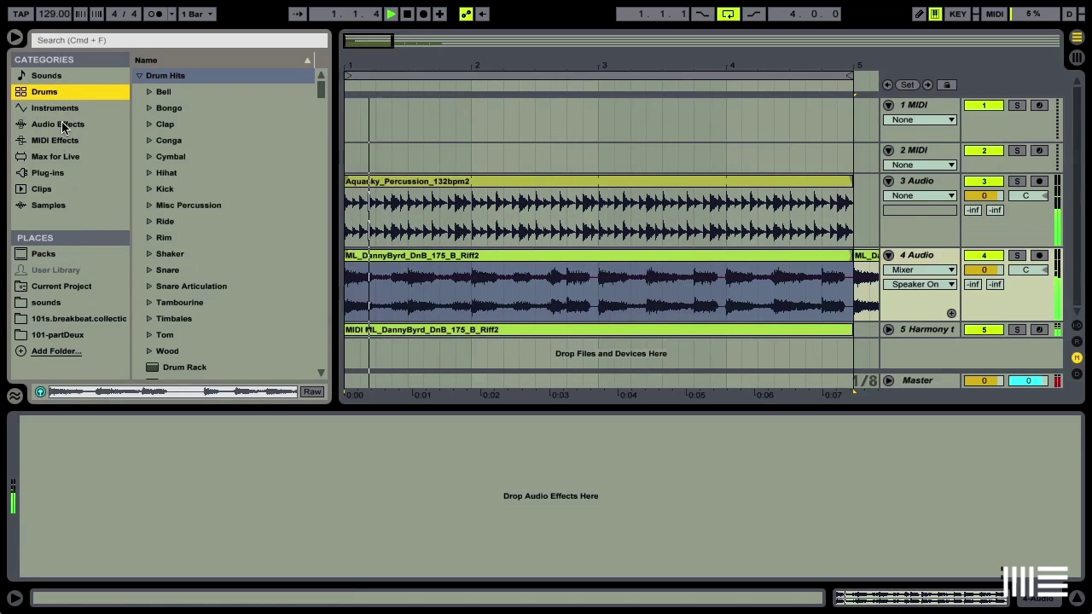
click(63, 125)
scroll(177, 147, up, 3)
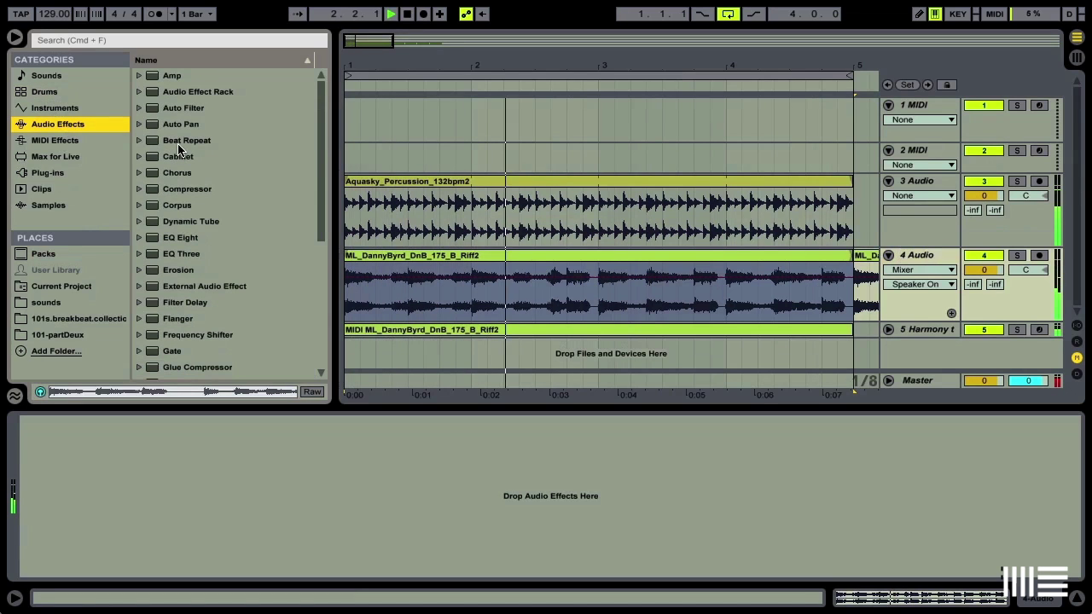
click(155, 109)
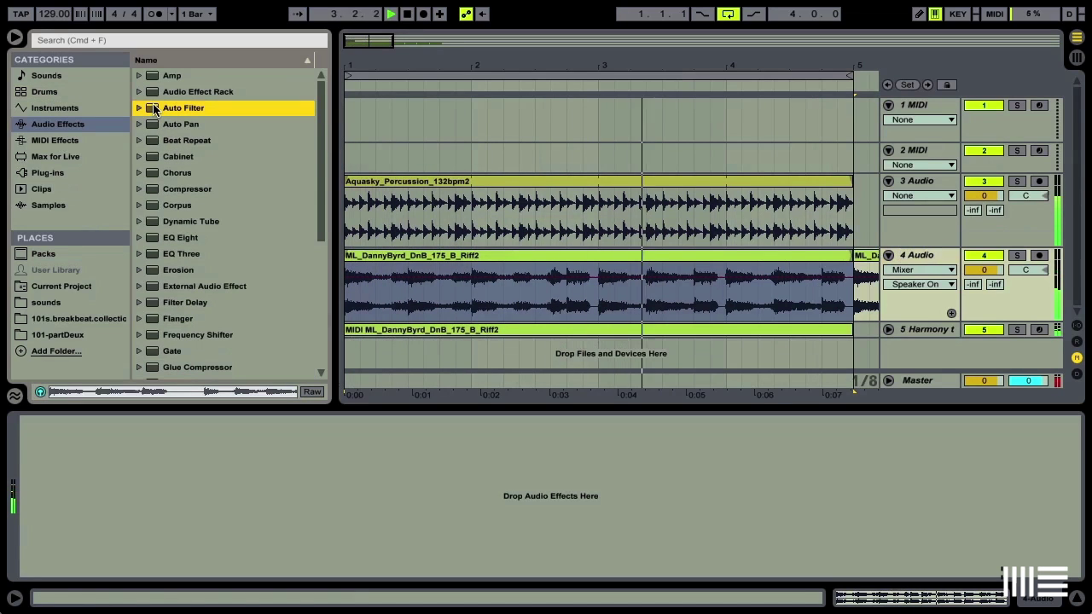
drag(531, 307, 527, 307)
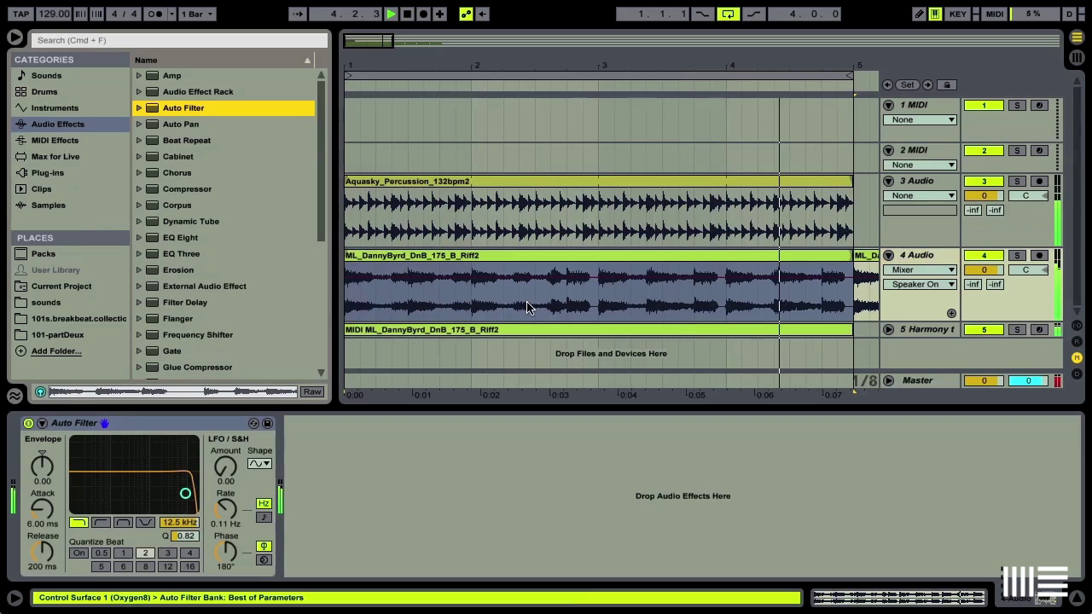
drag(185, 493, 174, 472)
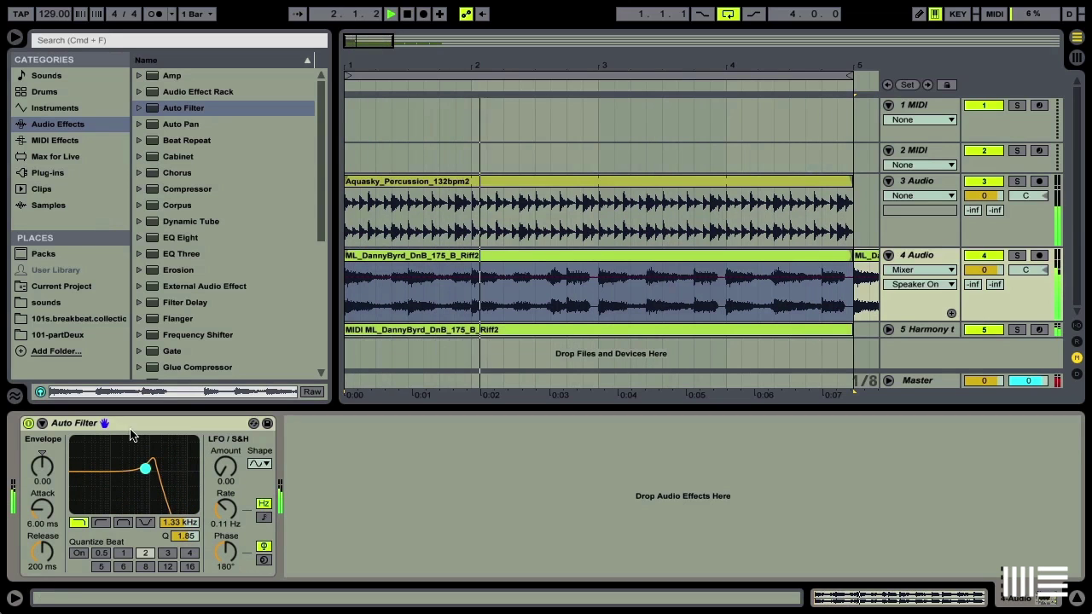
Add a Max for Live LFO after the Auto Filter on track 4 Audio and map it to the filter's cutoff frequency
click(55, 158)
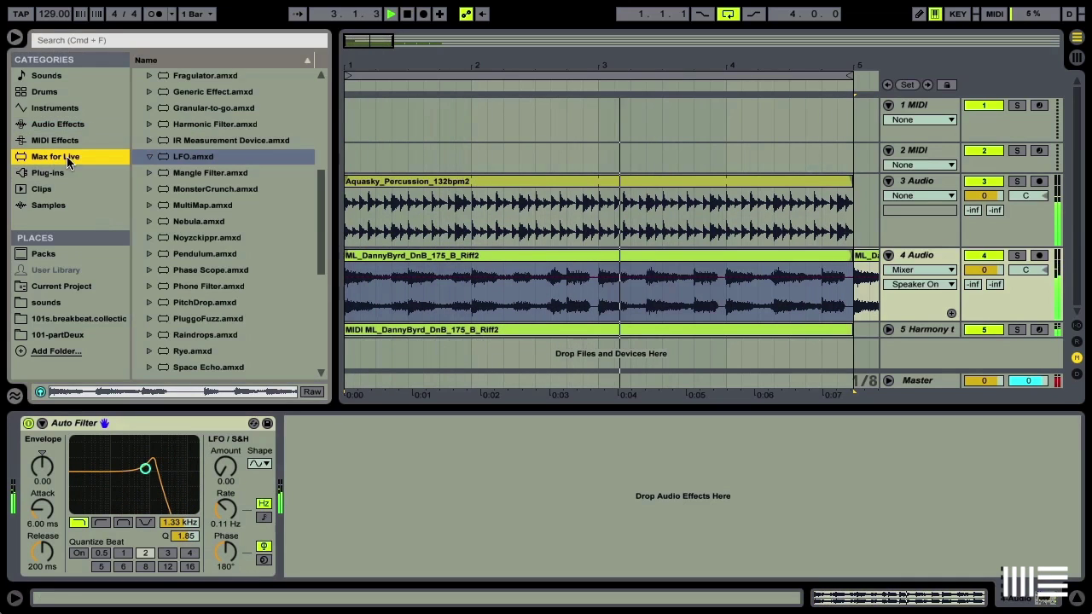
click(174, 158)
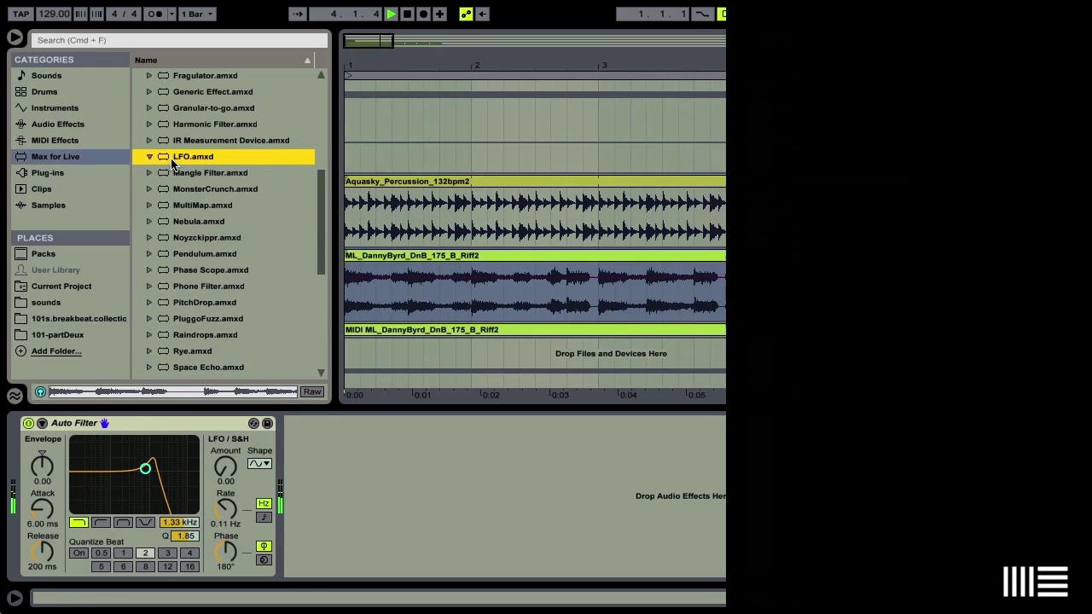
scroll(172, 162, up, 6)
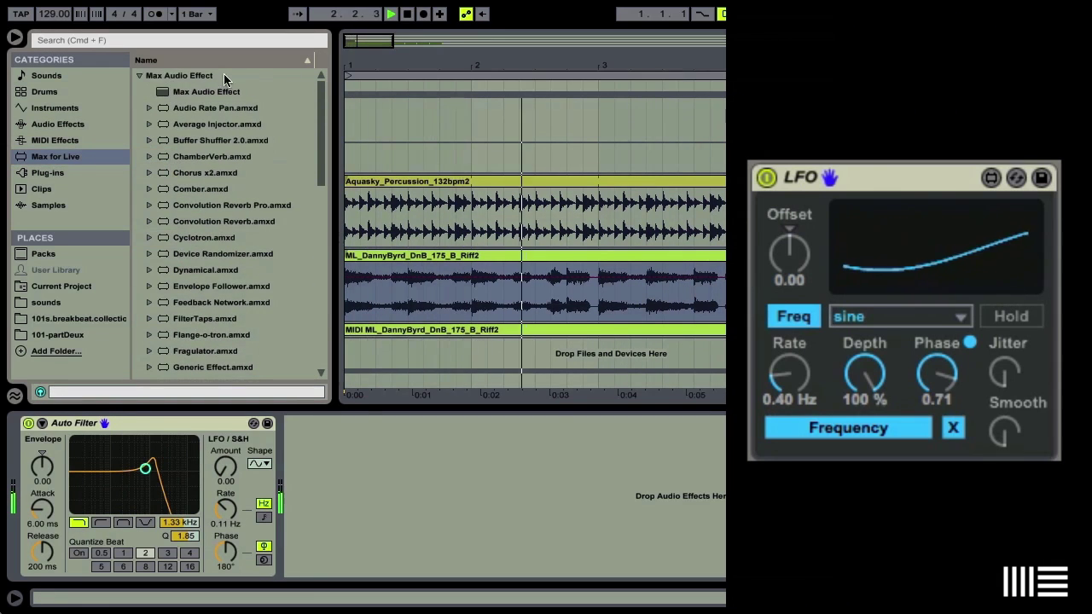
scroll(244, 160, down, 6)
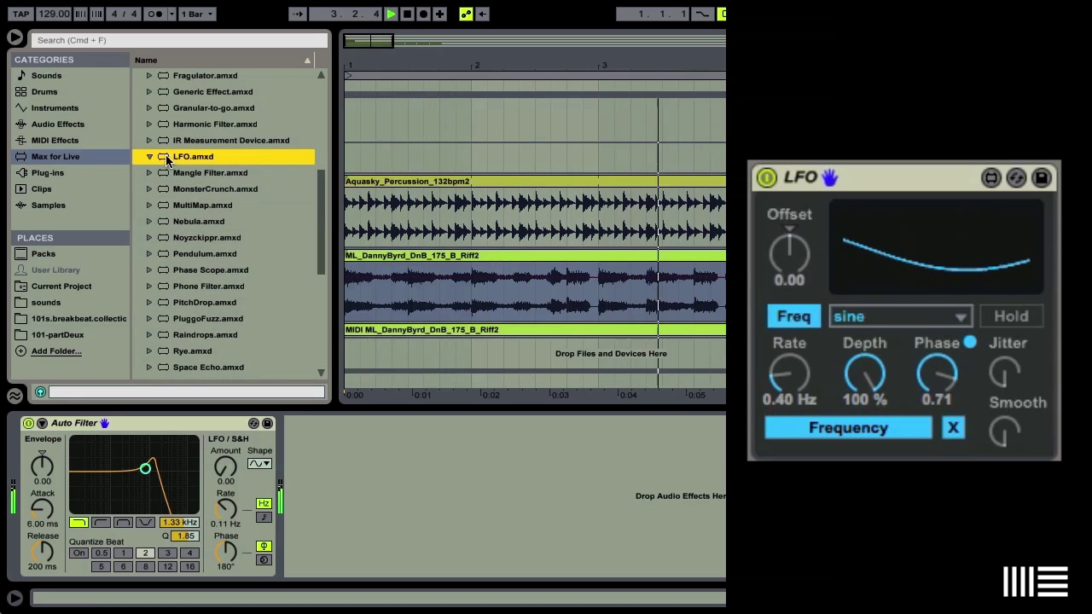
drag(166, 160, 329, 471)
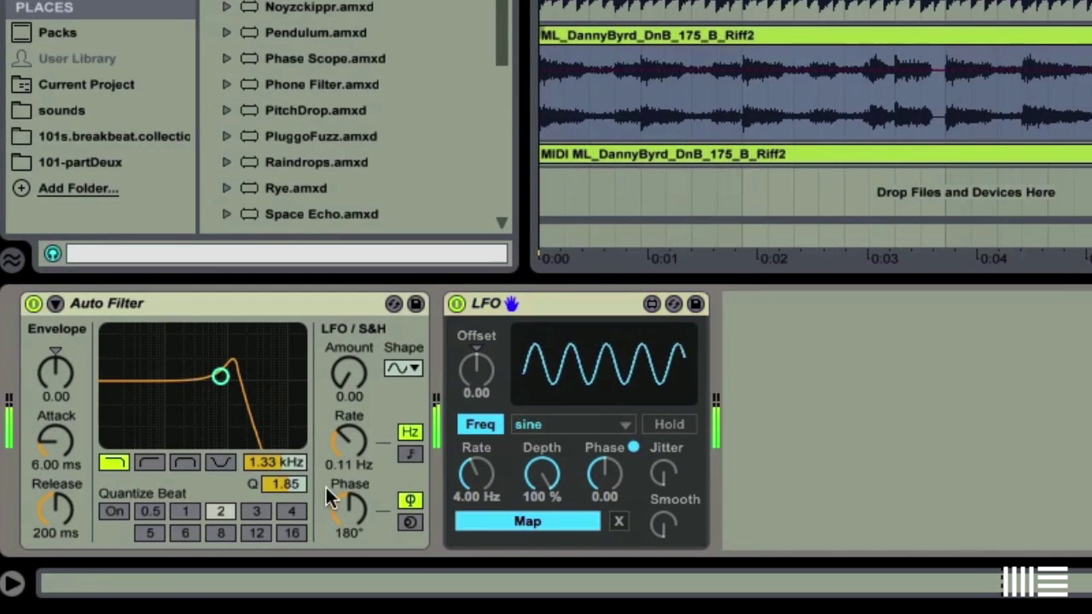
click(281, 462)
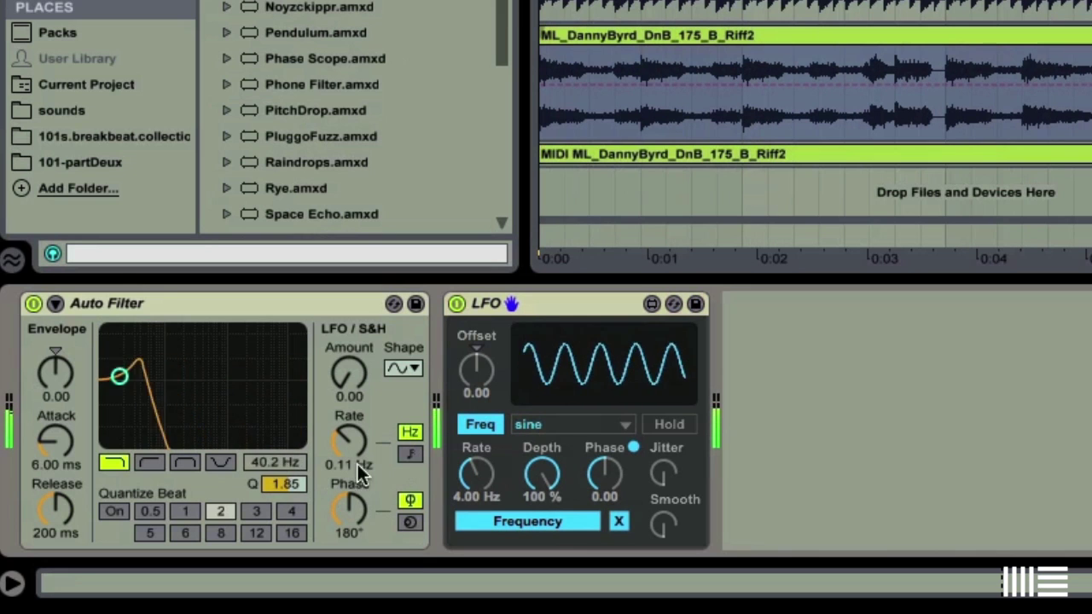
Switch the cutoff LFO to tempo sync with a rate of 1 and a phase of about -0.27
key(space)
mouse_move(480, 478)
mouse_down()
mouse_move(480, 440)
mouse_move(480, 503)
mouse_move(479, 490)
mouse_up()
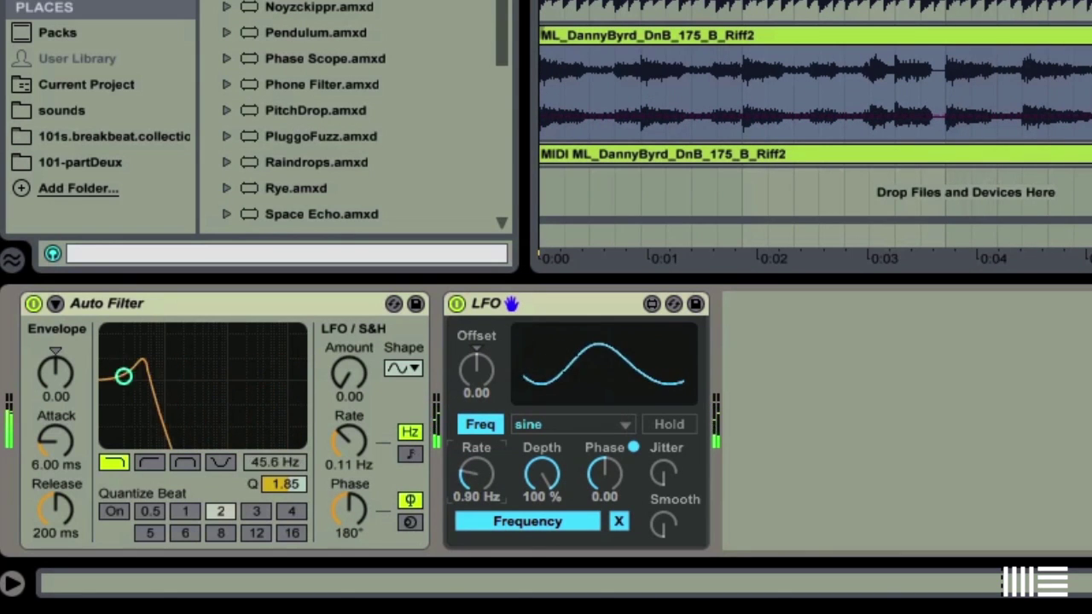
click(481, 425)
drag(475, 472, 475, 450)
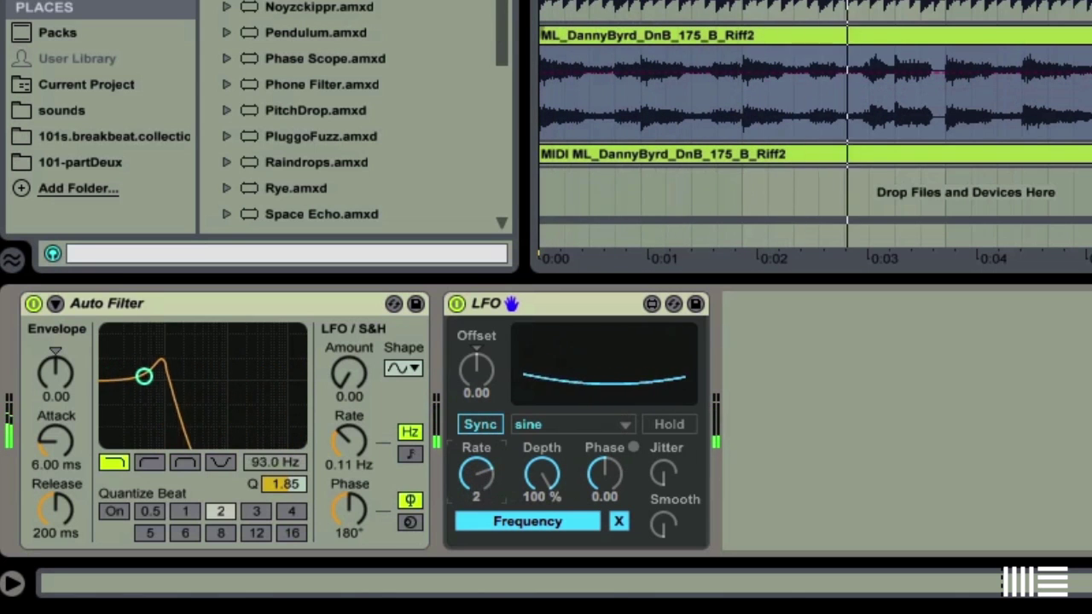
drag(478, 475, 480, 480)
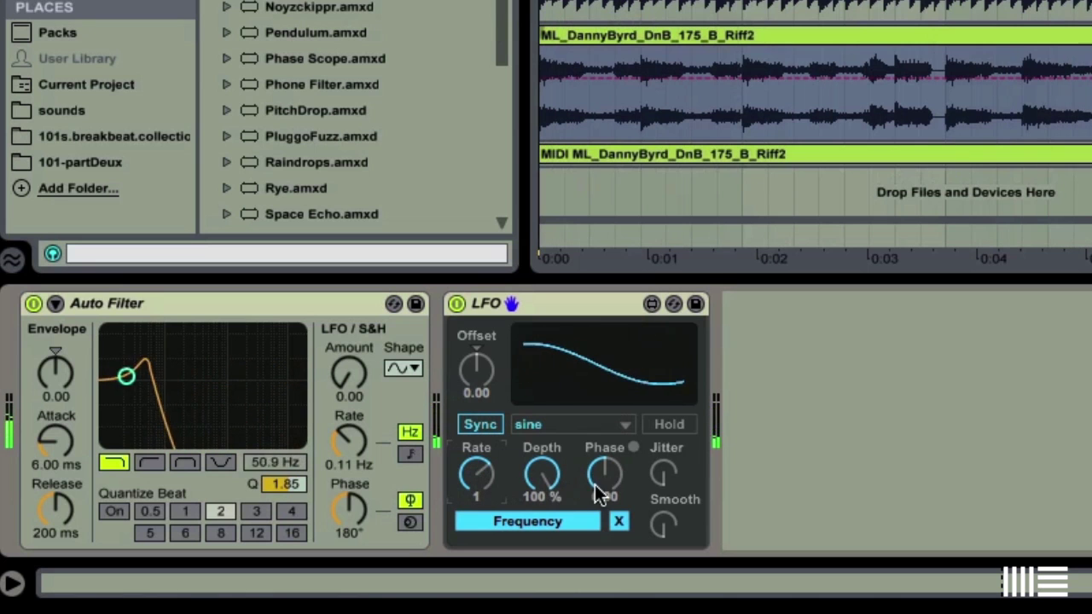
drag(599, 480, 599, 494)
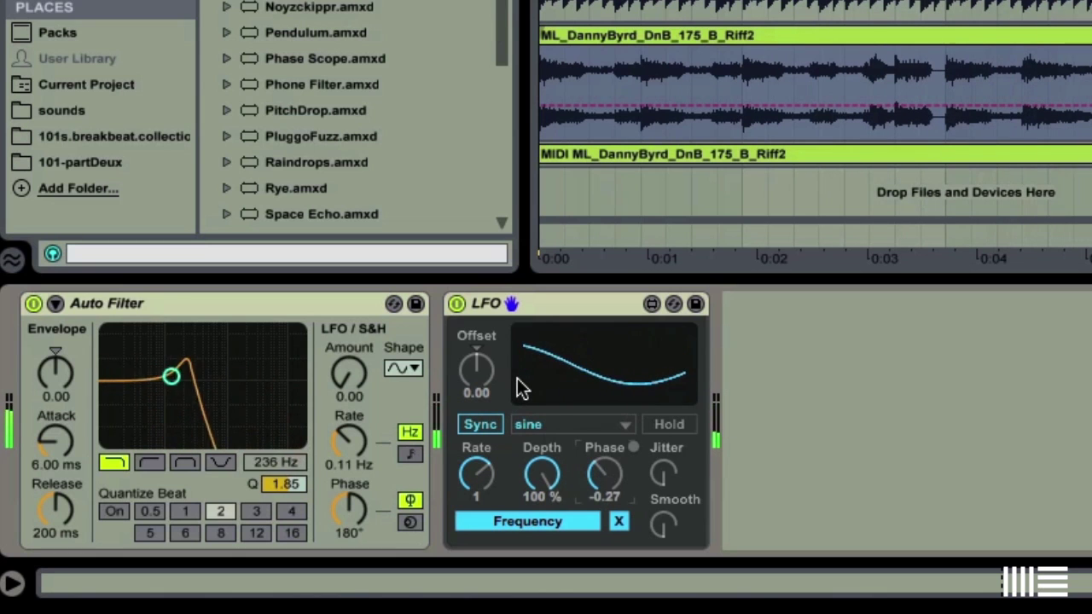
Duplicate the LFO device after the first one and map the copy to the Auto Filter's resonance
click(576, 305)
drag(576, 305, 754, 319)
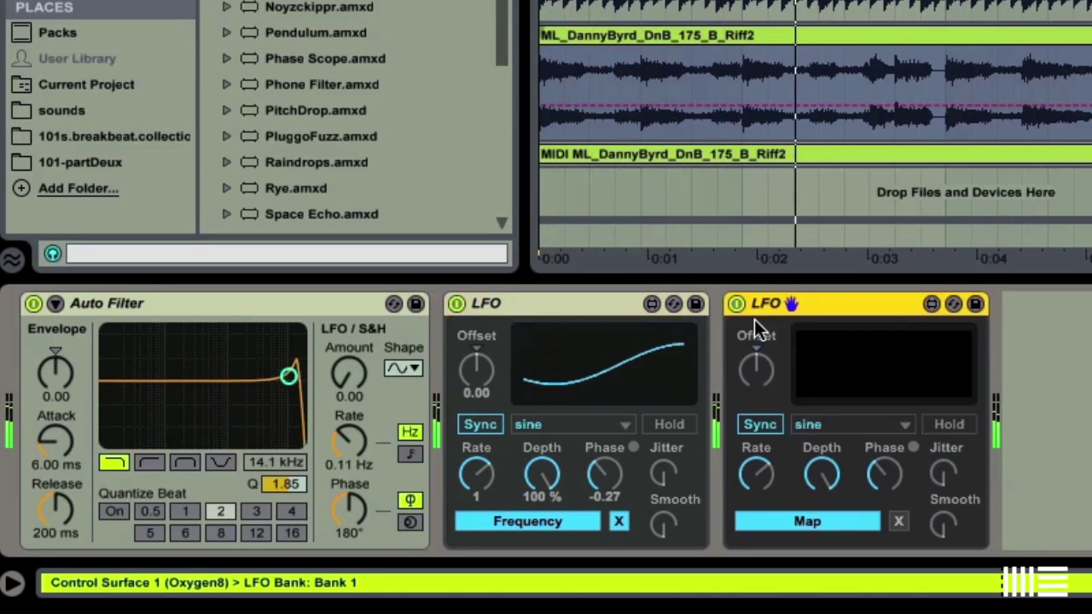
click(897, 520)
click(835, 520)
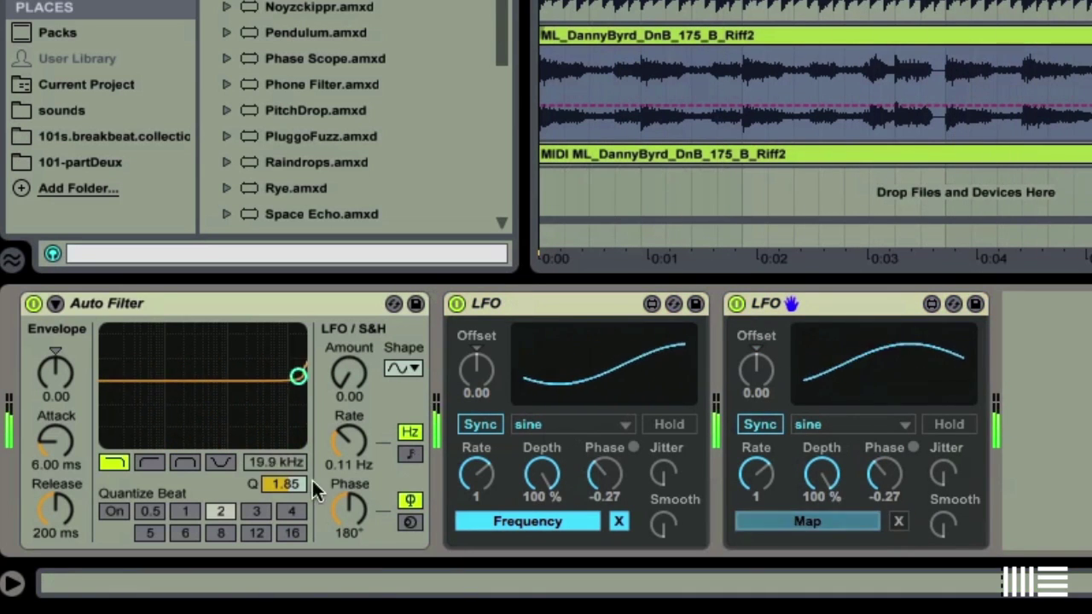
click(285, 483)
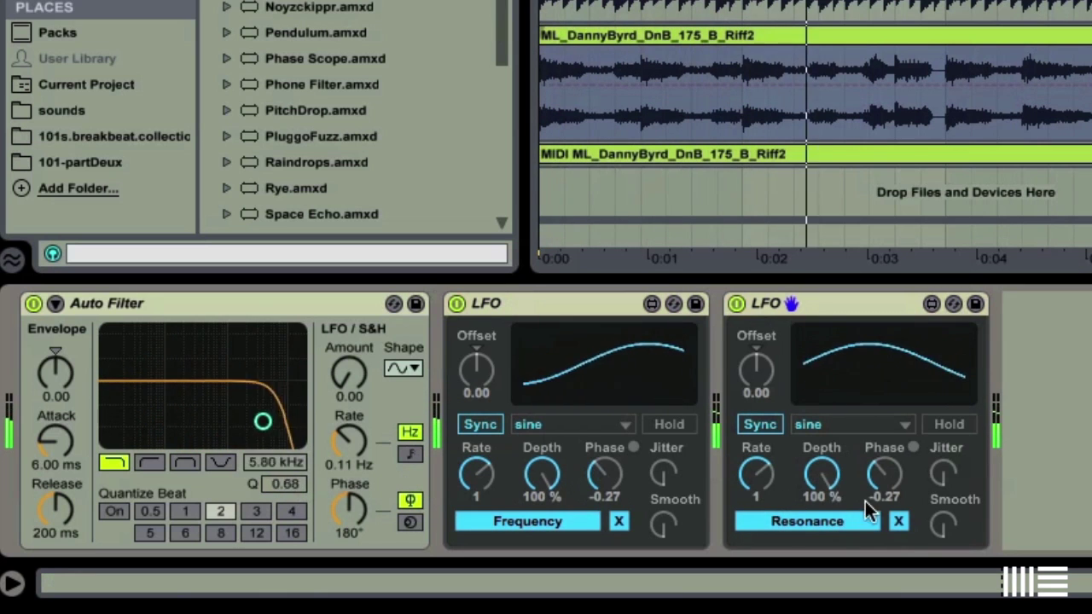
Give the resonance LFO a triangle waveform with a depth of about 63.2 % and a phase of about 0.71
drag(827, 475, 827, 507)
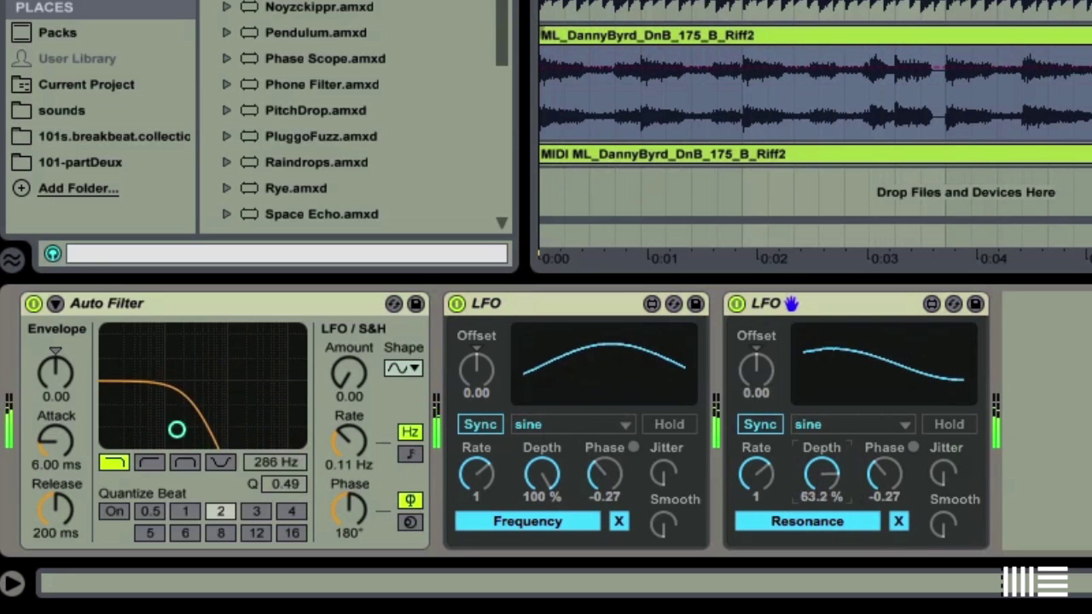
click(828, 424)
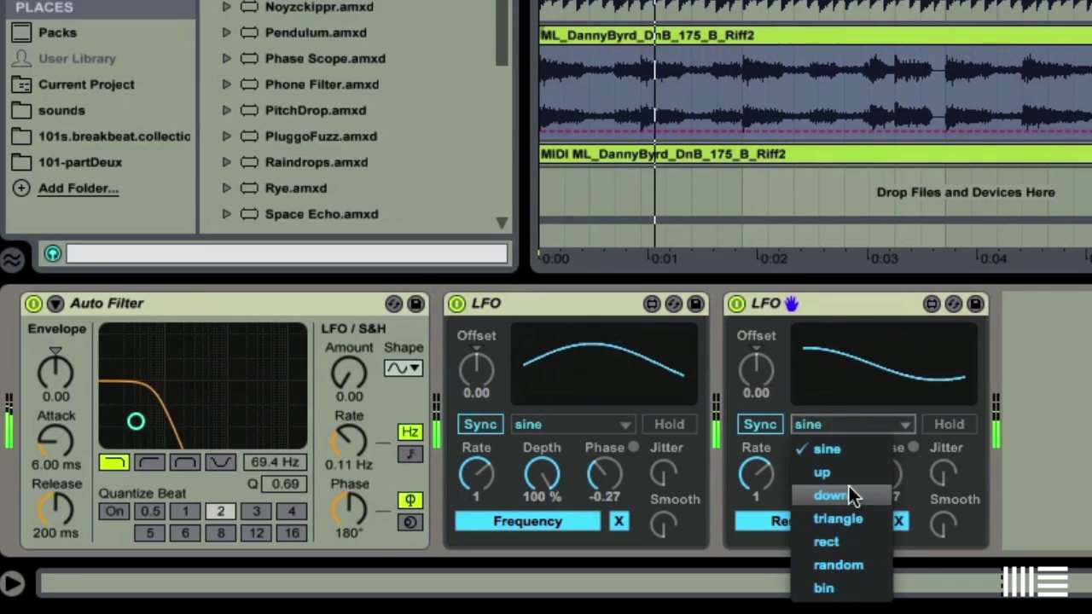
click(852, 513)
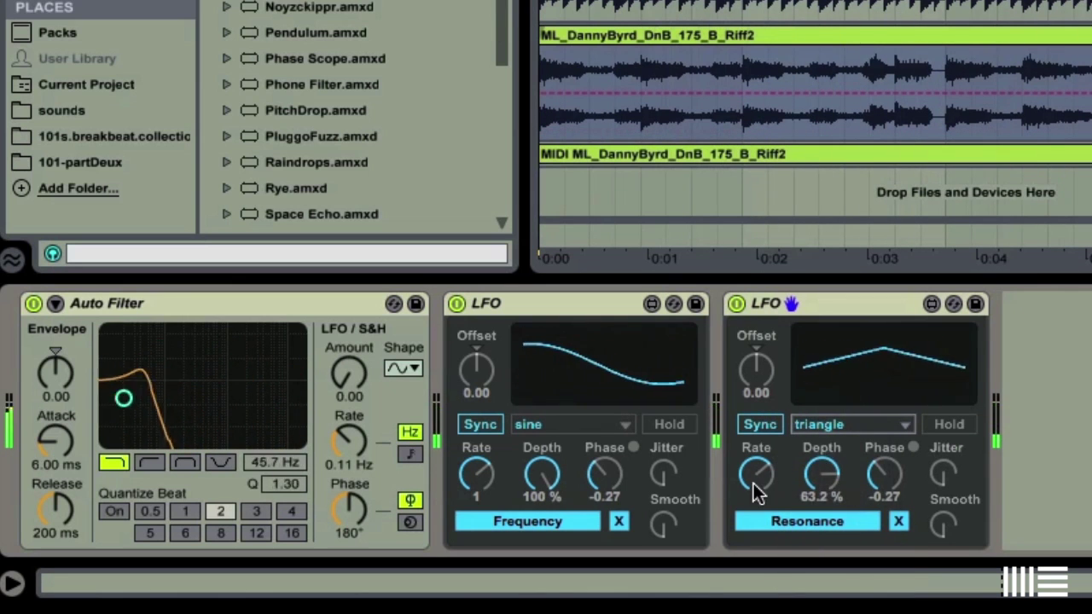
drag(884, 474, 884, 431)
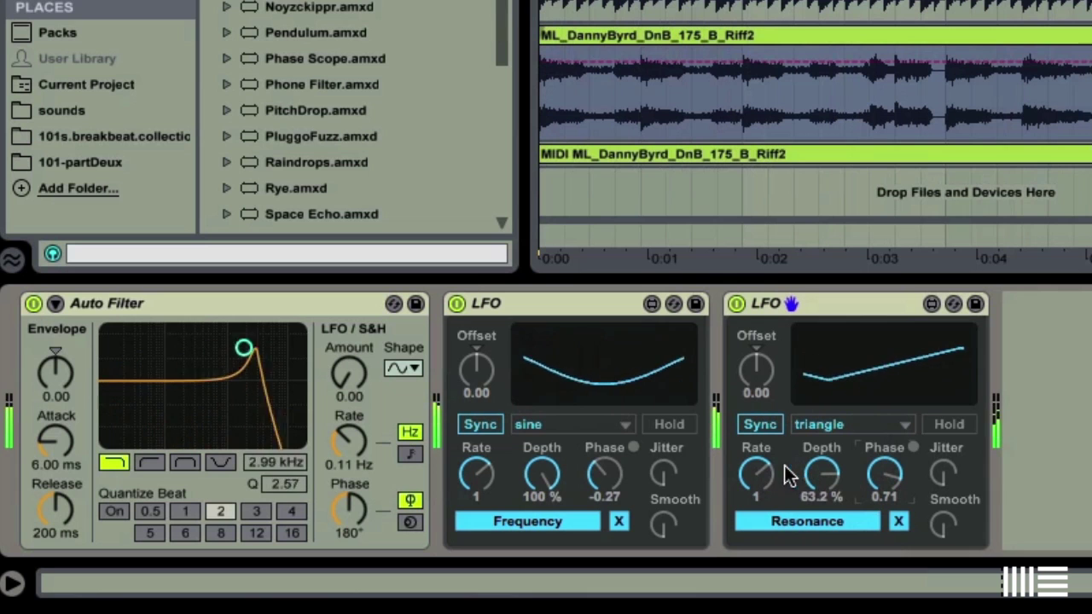
Switch the resonance LFO to free-running frequency mode and set its rate to about 0.40 Hz
drag(763, 478, 763, 468)
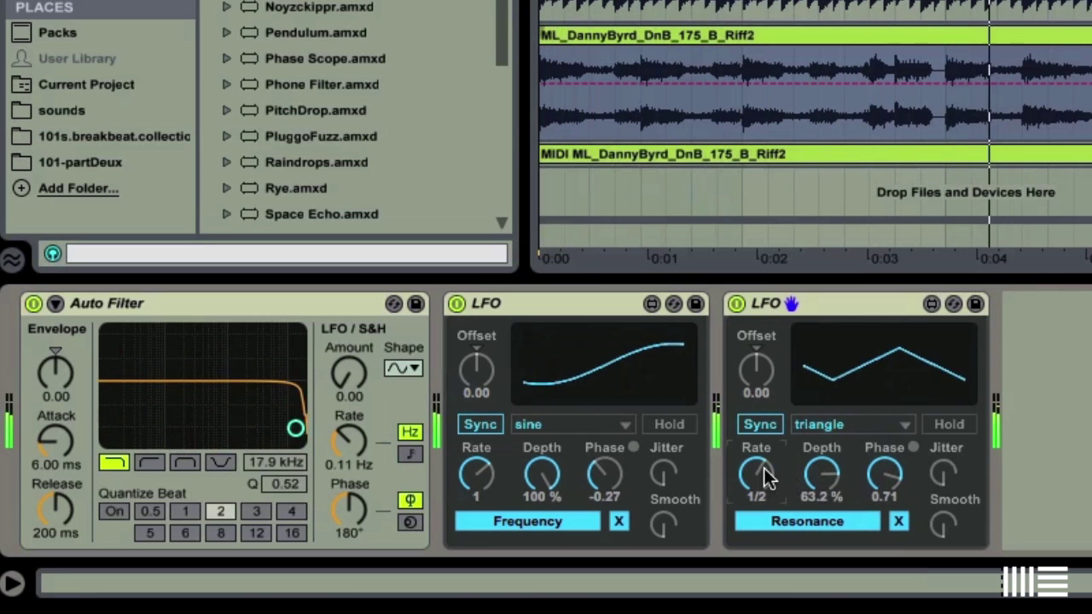
click(763, 430)
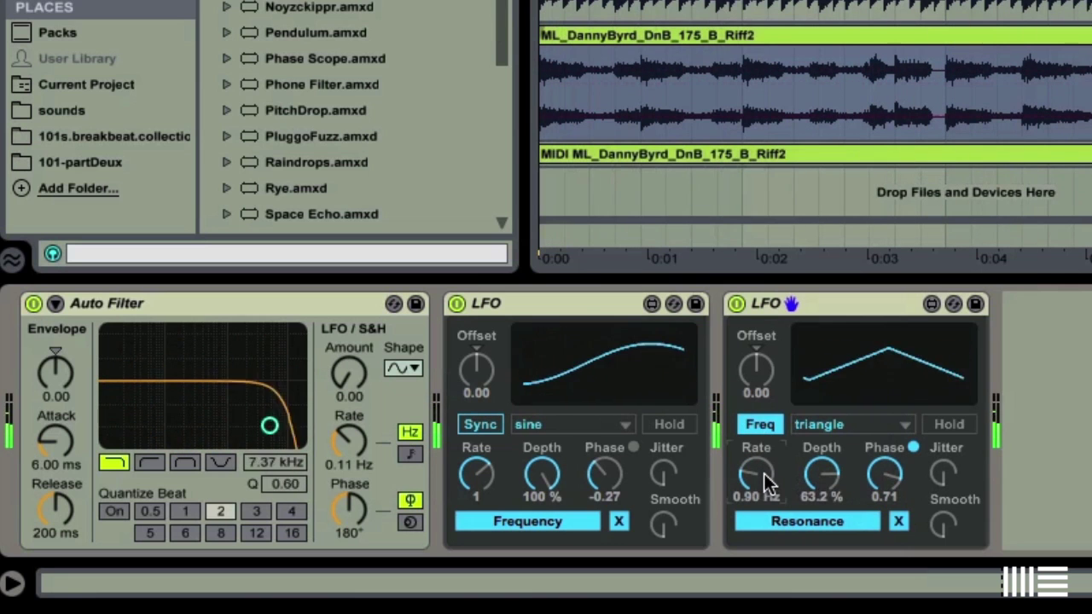
mouse_move(764, 473)
mouse_down()
mouse_move(764, 420)
mouse_move(764, 476)
mouse_up()
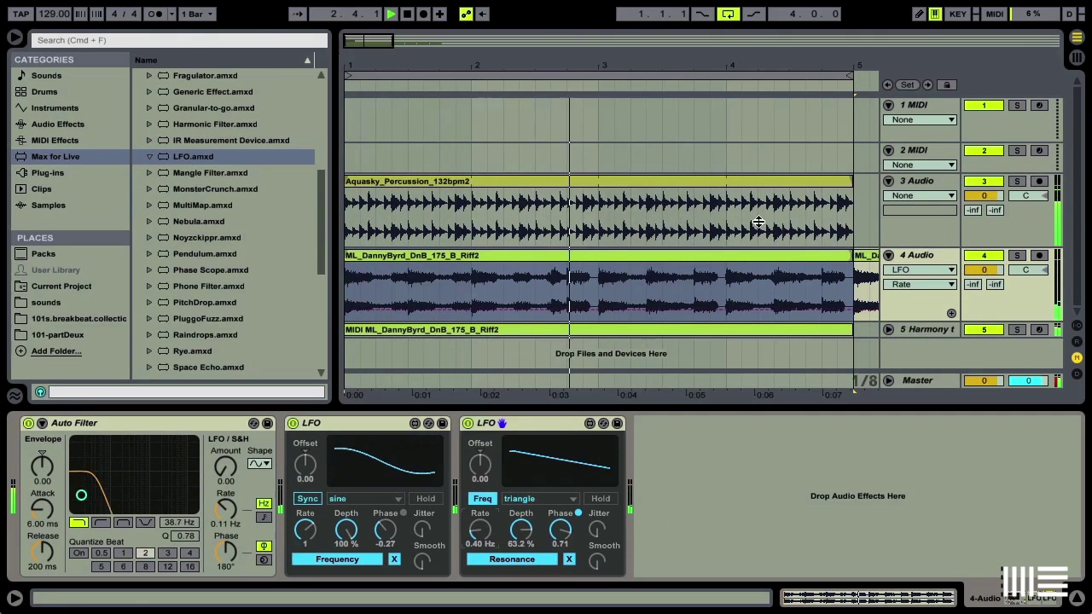
Browse the installed packs and open the Clips folder of Breakbeats by KutMasta Kurt
click(795, 181)
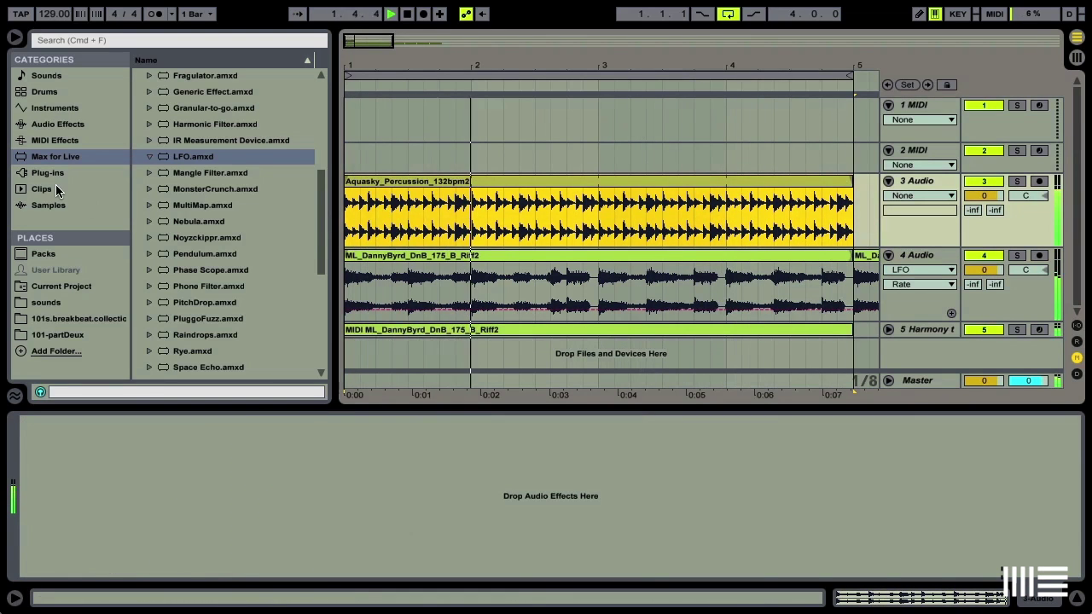
click(43, 254)
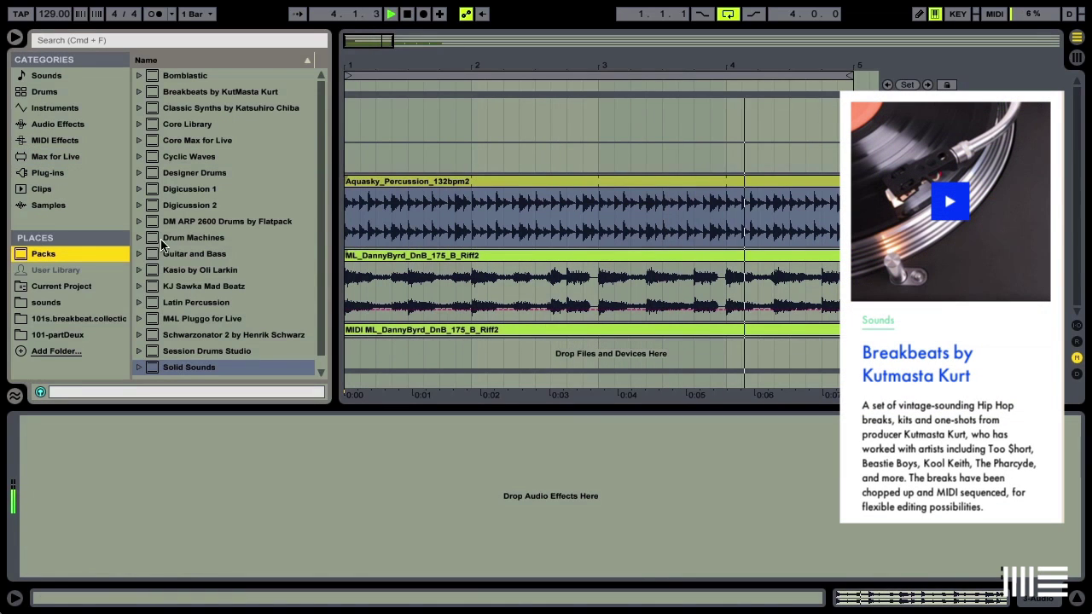
scroll(154, 255, down, 1)
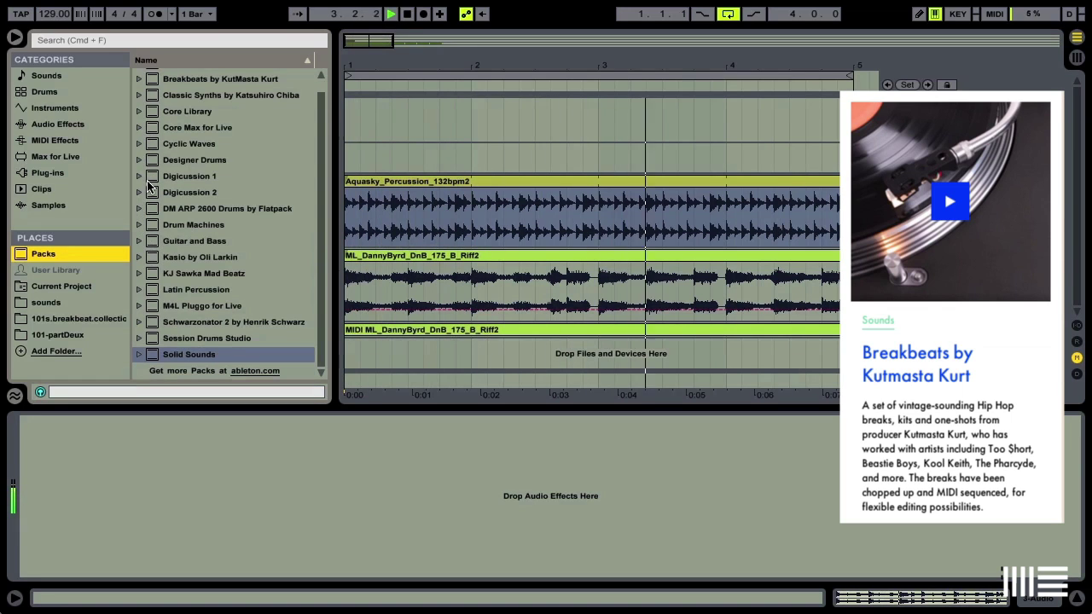
scroll(146, 281, up, 1)
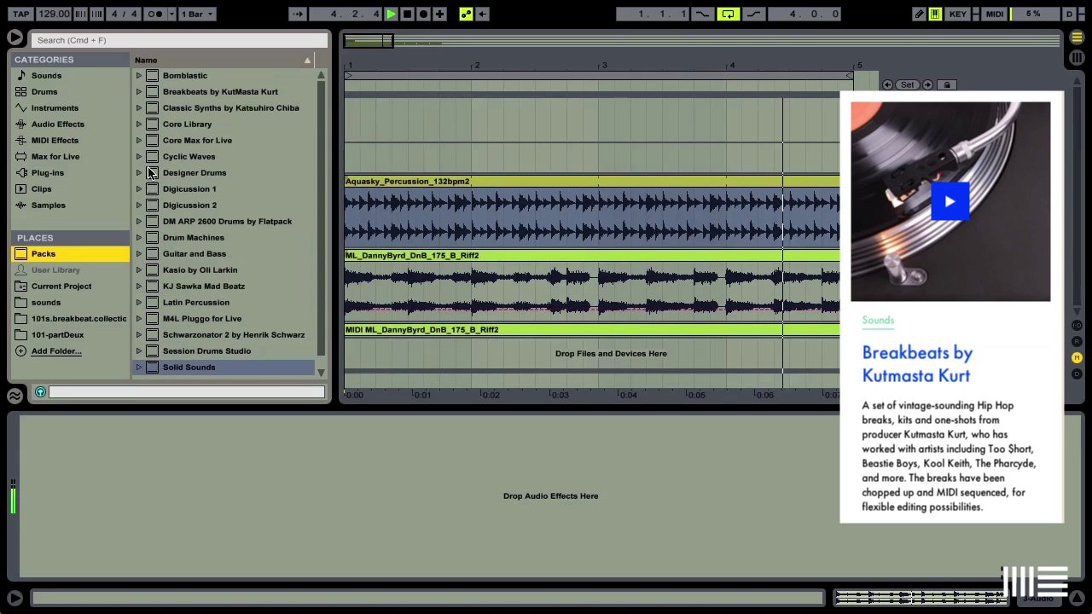
click(139, 91)
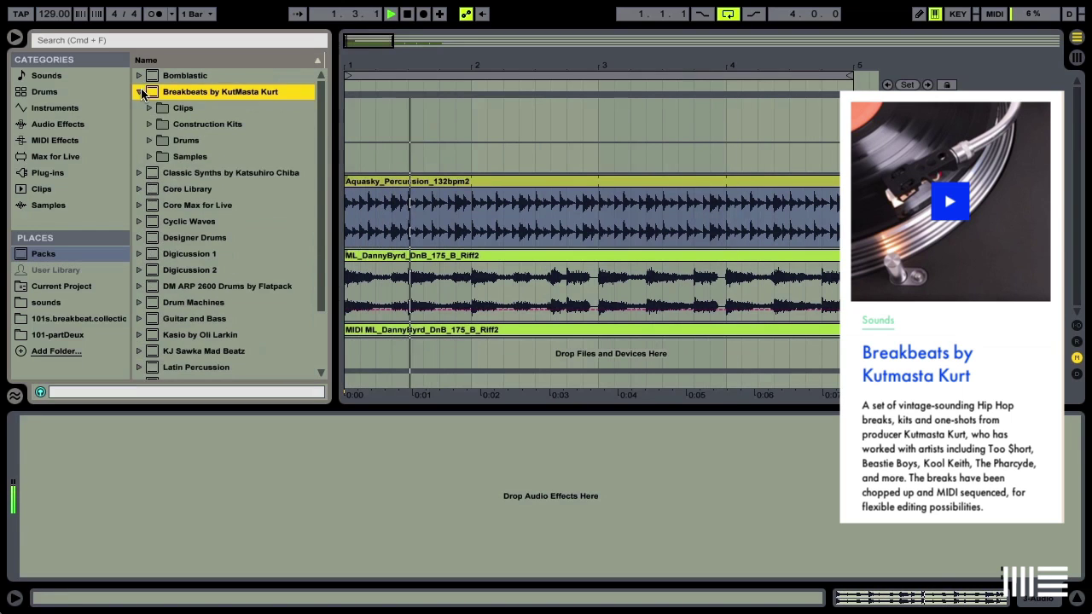
click(149, 108)
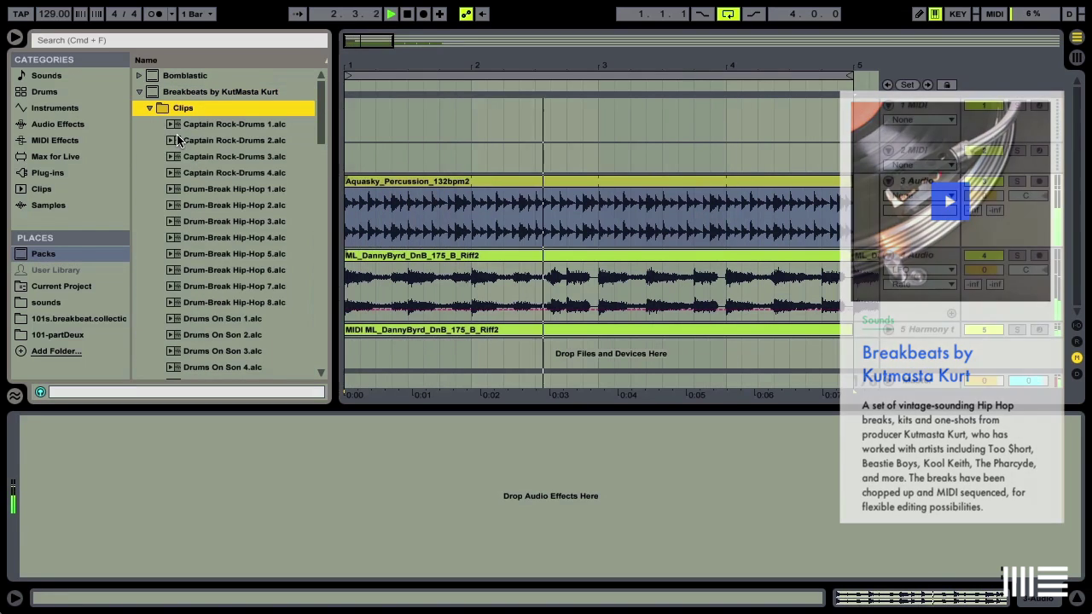
Audition Drum-Break Hip-Hop 4.alc, place it at bar 1 on a new track below the harmony track, and extend it to four bars
click(189, 242)
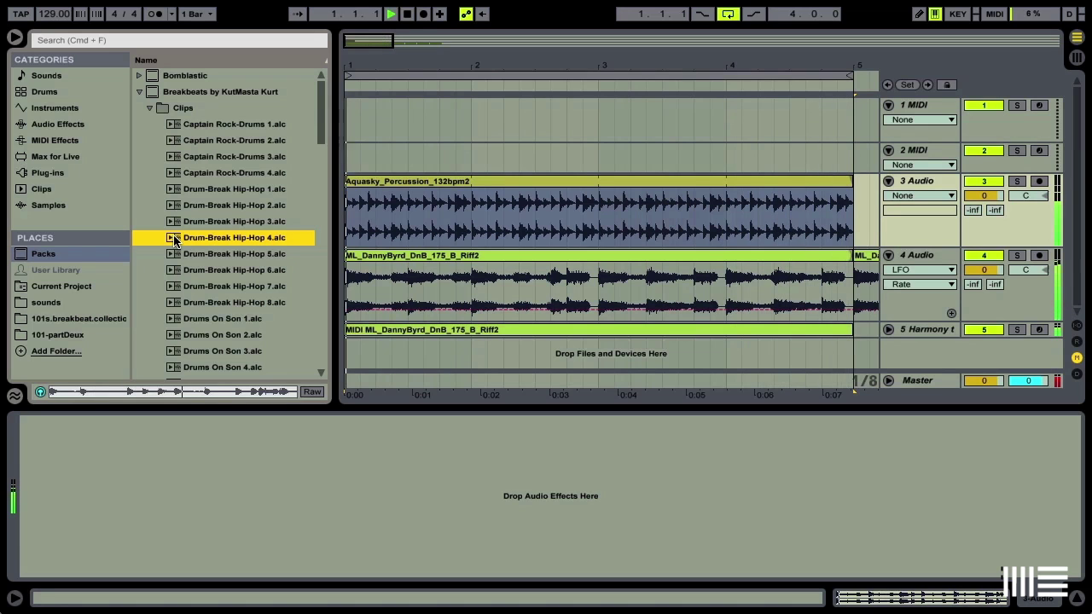
drag(174, 241, 348, 343)
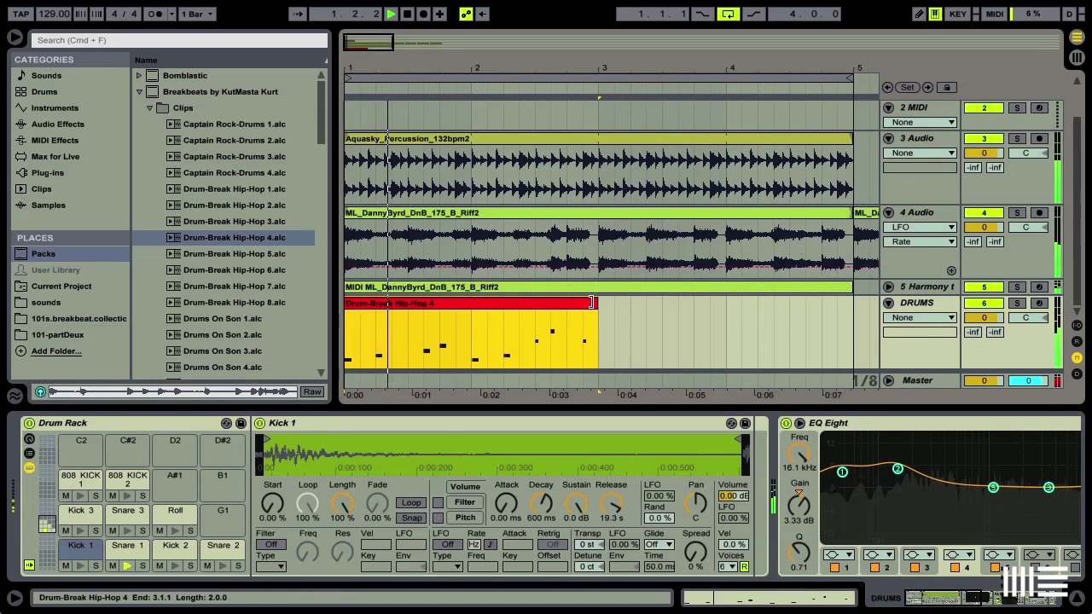
drag(591, 303, 853, 303)
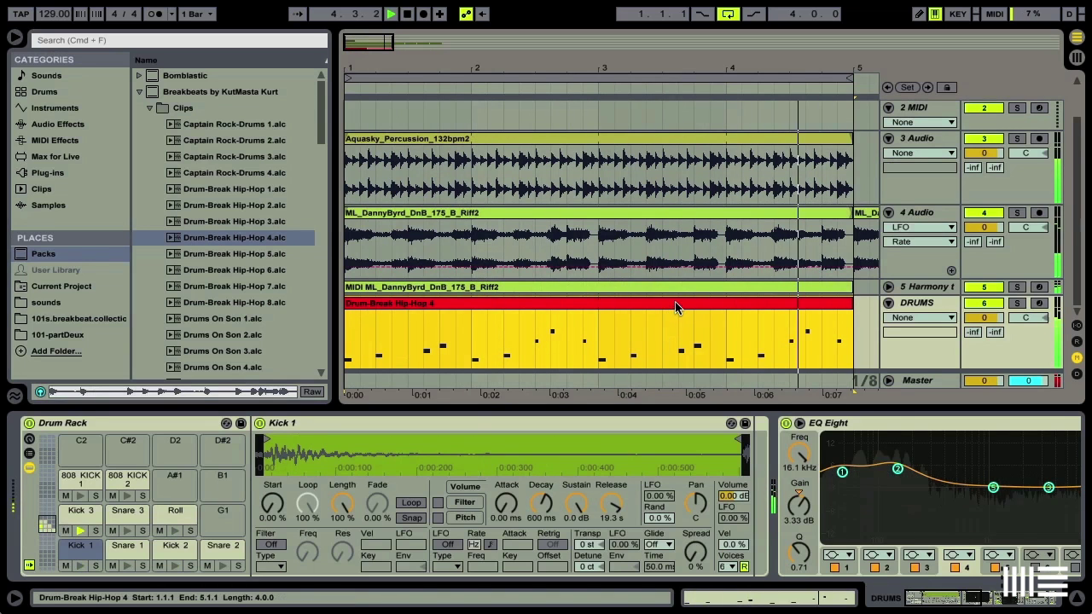
Open the Drum-Break Hip-Hop 4 clip's notes in an enlarged editor and mute track 4 Audio
double_click(674, 305)
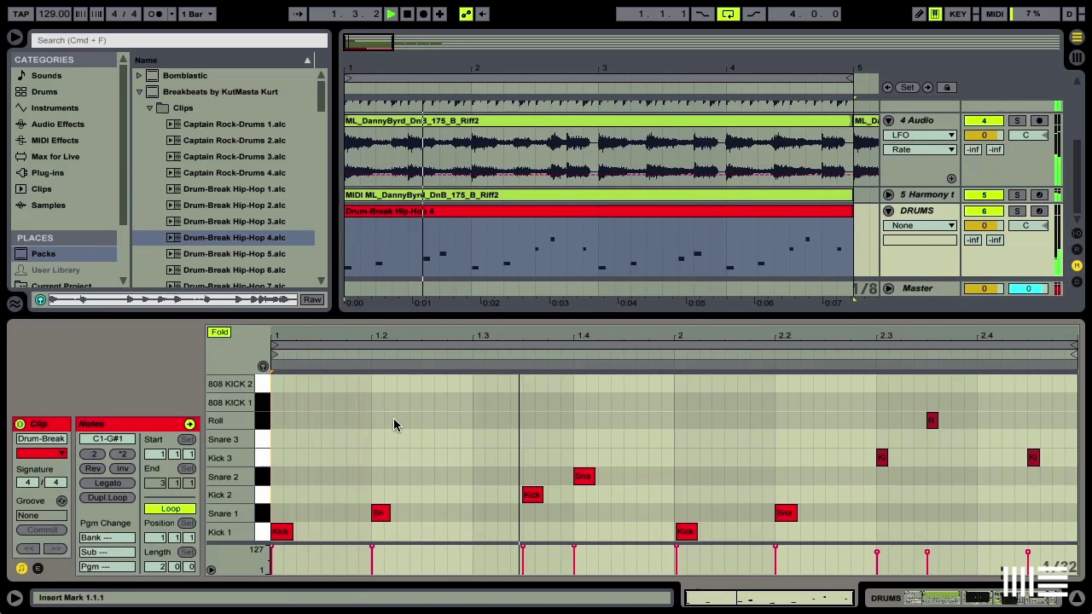
drag(360, 317, 366, 365)
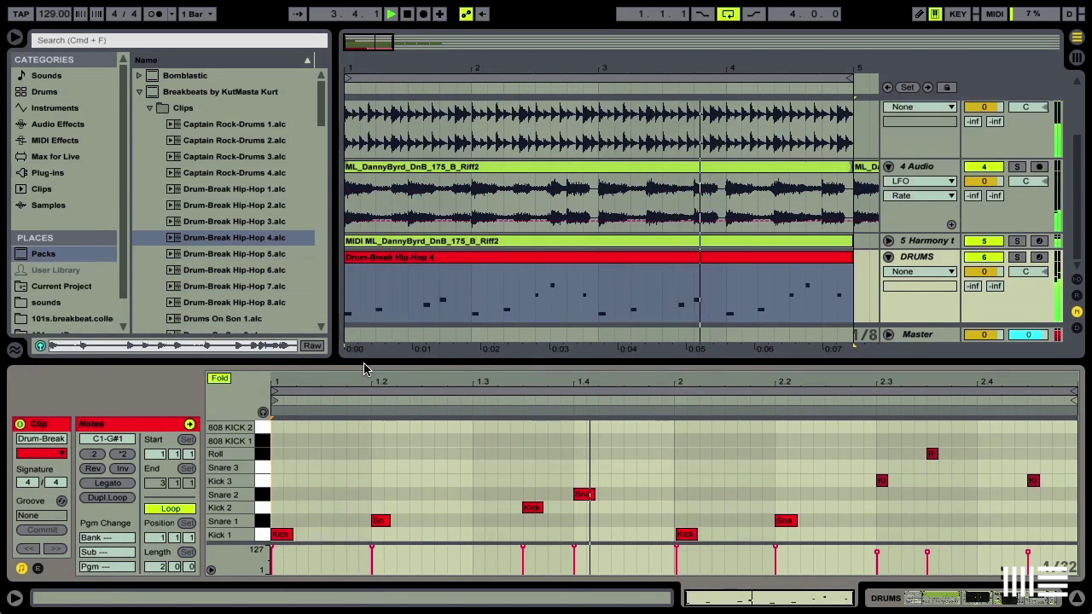
click(980, 167)
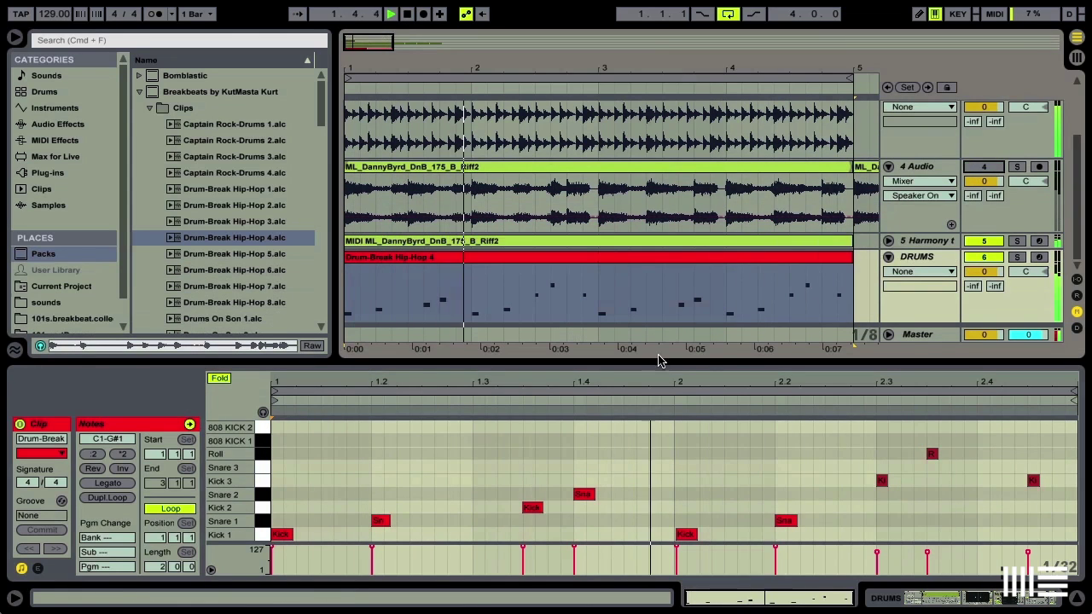
drag(658, 363, 650, 195)
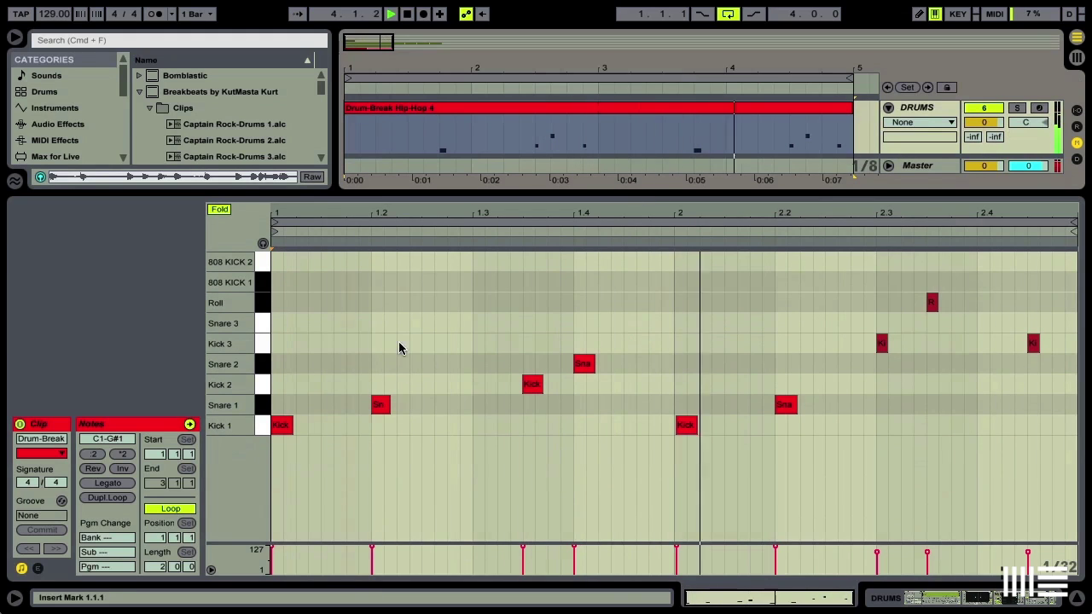
Copy the Kick 1 note from bar 1's first beat onto beat 1.2, and add another copy at 1.2.4
click(284, 429)
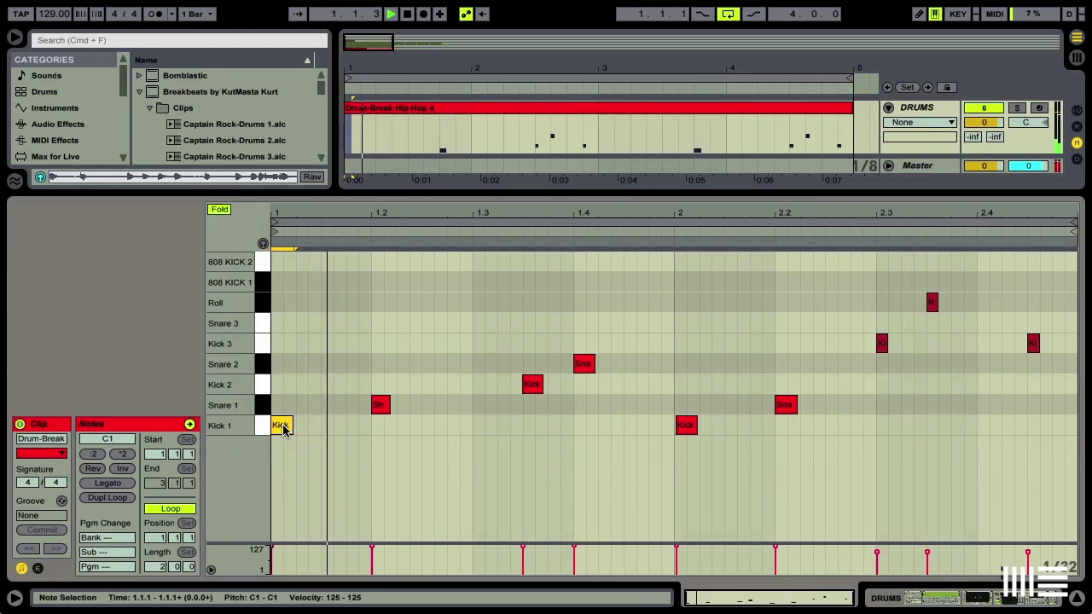
key(super+d)
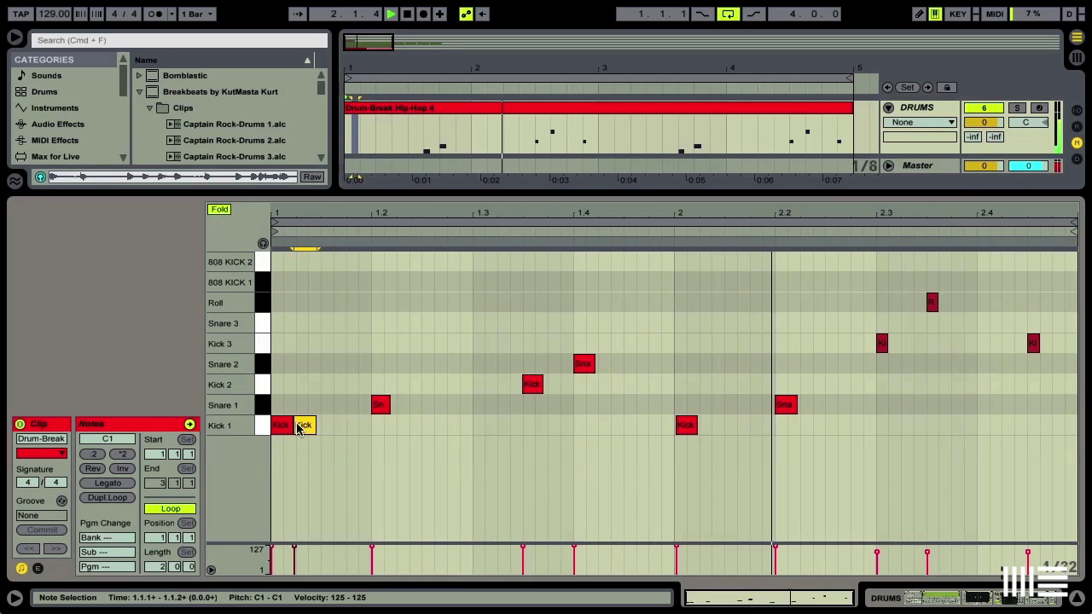
drag(299, 429, 379, 428)
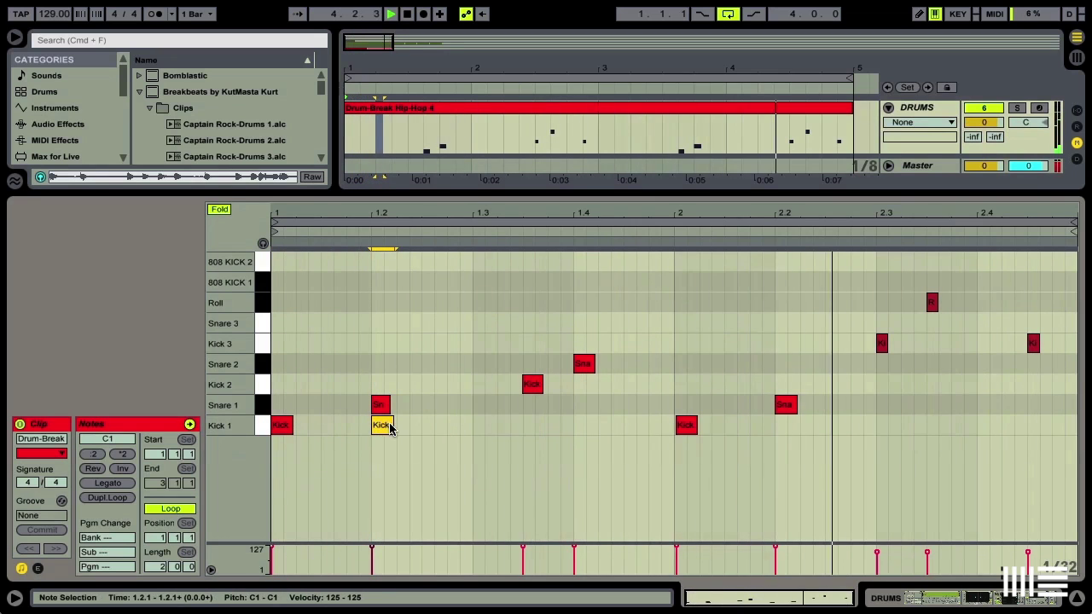
key(super+d)
drag(408, 428, 458, 429)
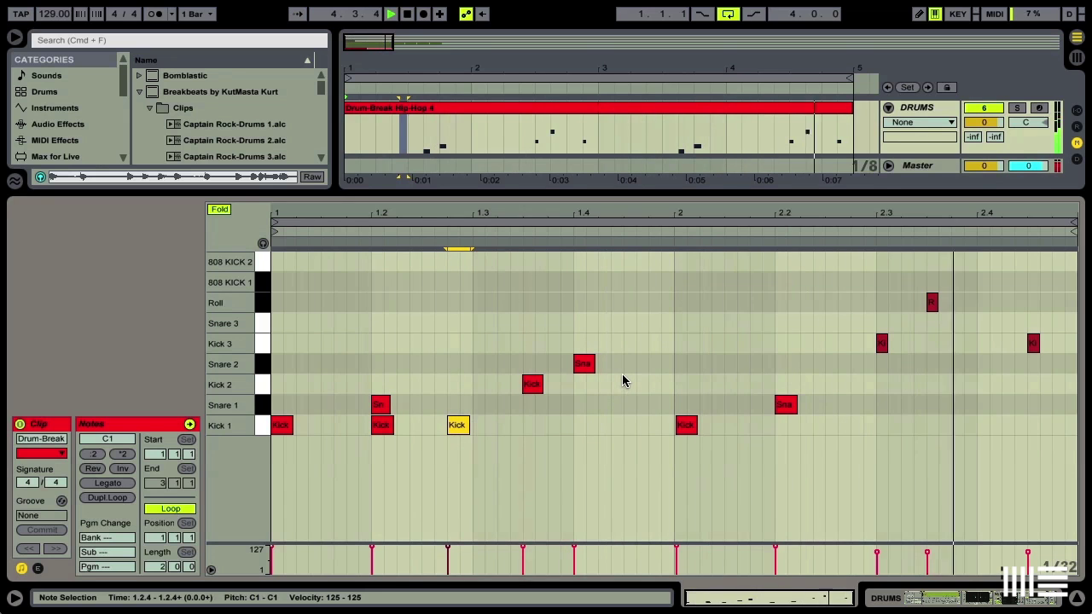
Duplicate the Snare 2 note at 1.4 twice and shift the last copy slightly earlier so it falls just before bar 2
click(582, 363)
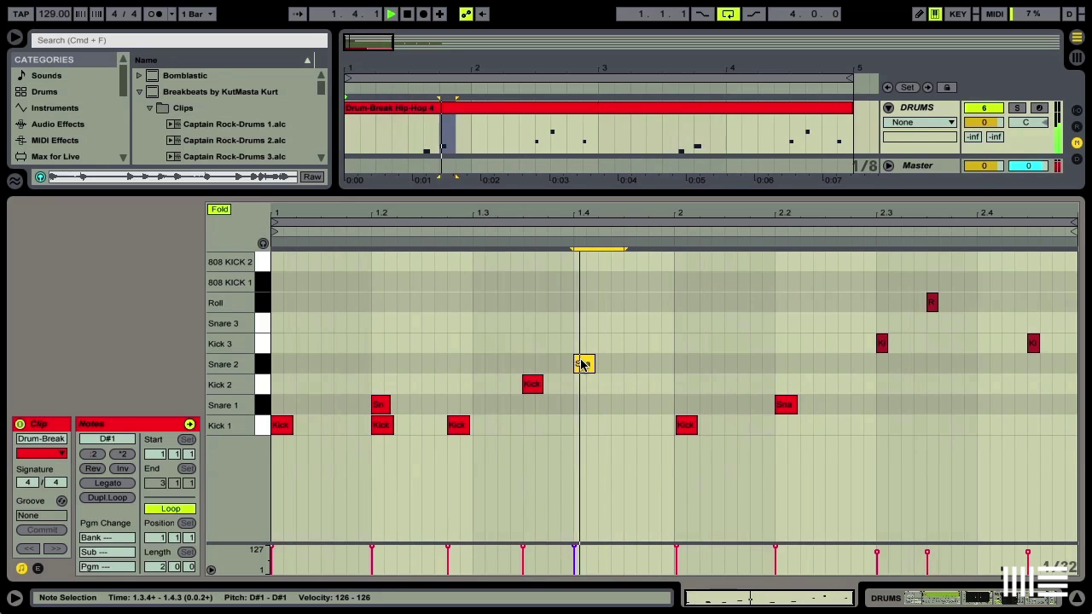
key(super+d)
key(super+d)
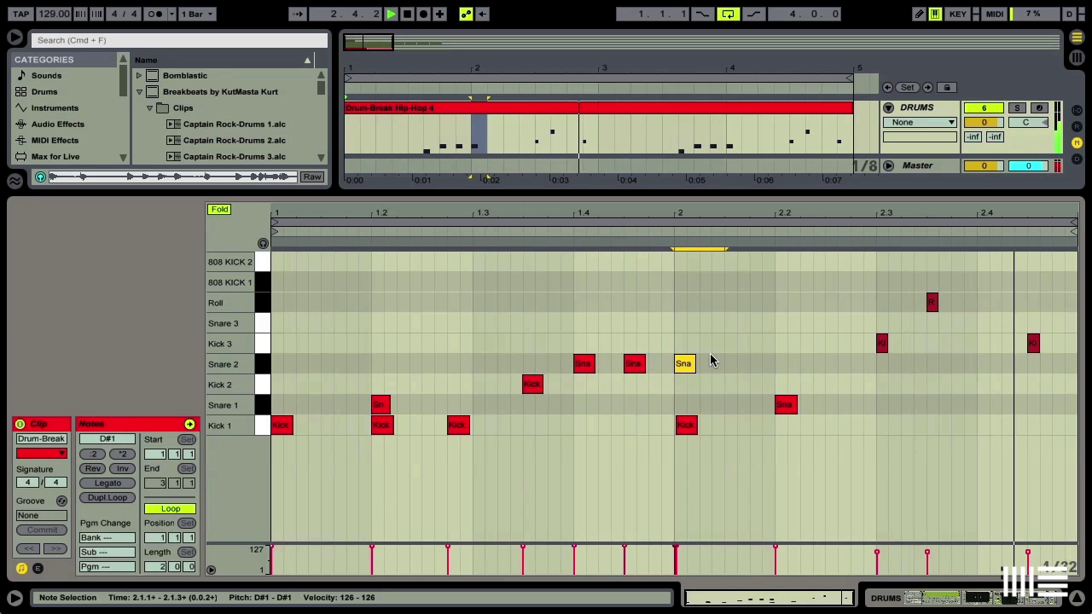
drag(688, 365, 666, 366)
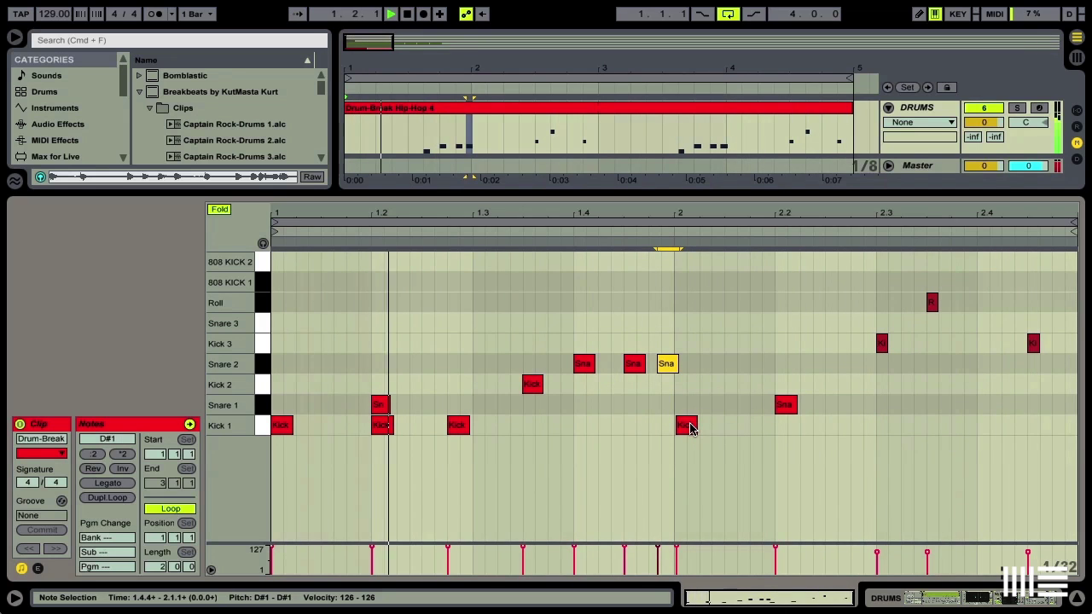
Place Kick 1 notes on beats 1.3 and 1.4, then duplicate bar 1's Kick 1 pattern into bar 2
drag(459, 426, 594, 435)
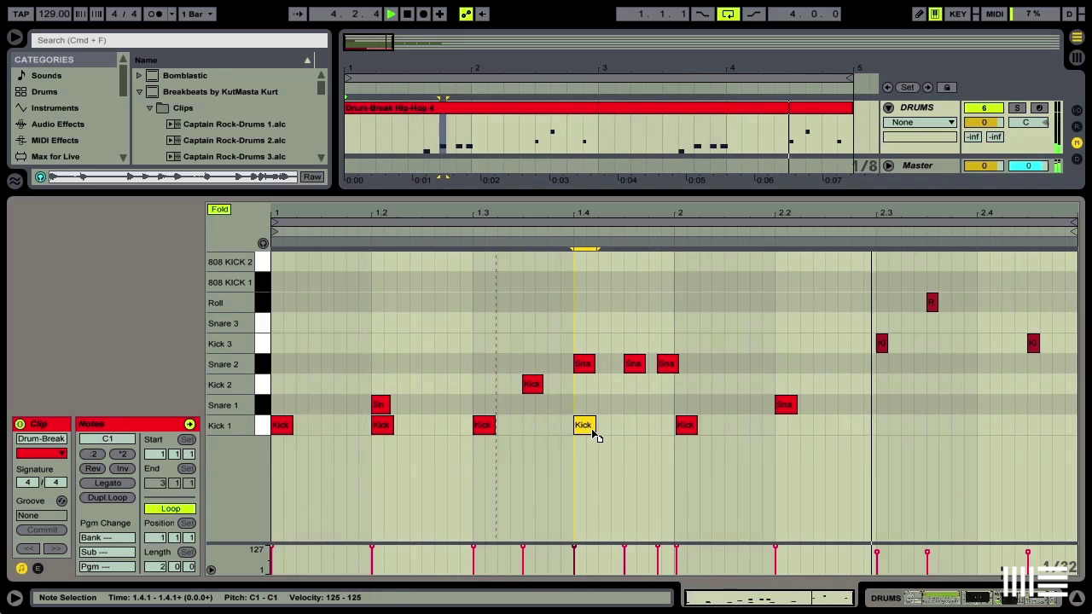
click(686, 427)
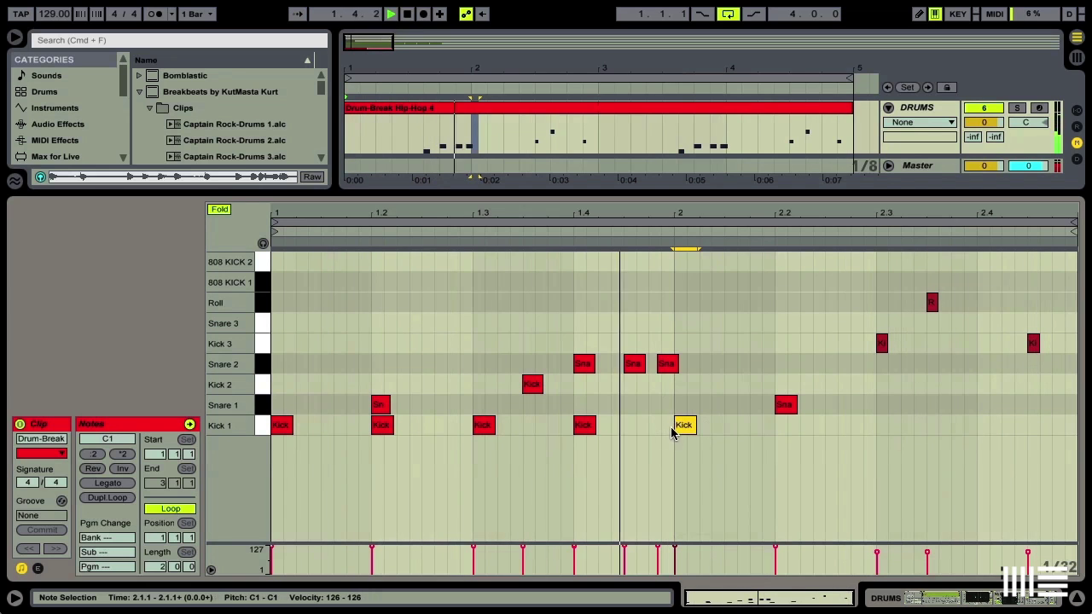
drag(672, 433, 265, 432)
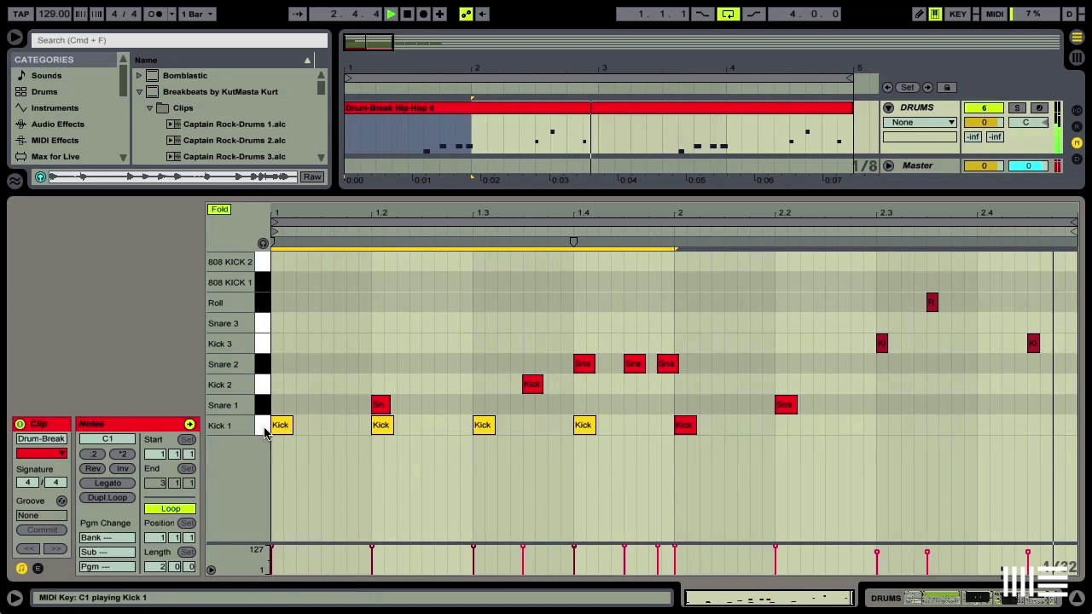
right_click(281, 429)
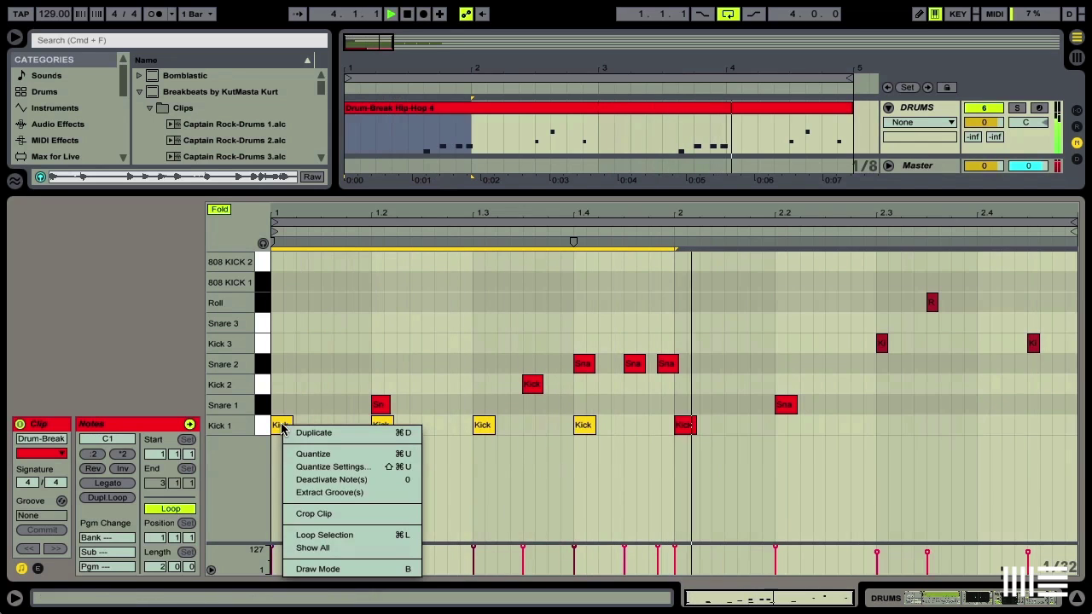
click(315, 432)
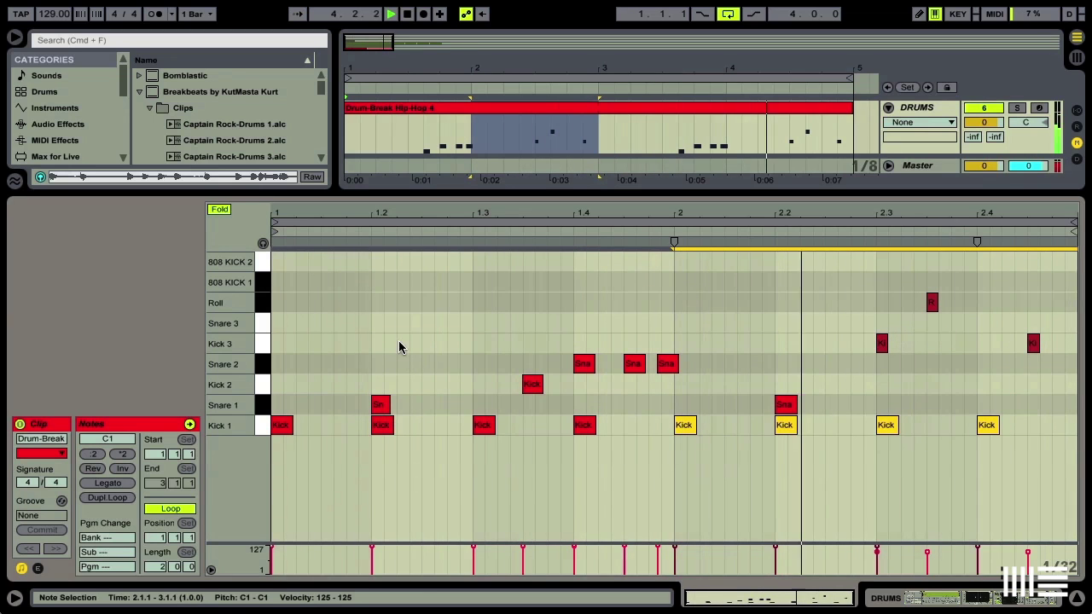
Solo the DRUMS track and audition its Kick 3, Snare 3, Roll and 808 KICK 2 sounds with note preview on
click(258, 324)
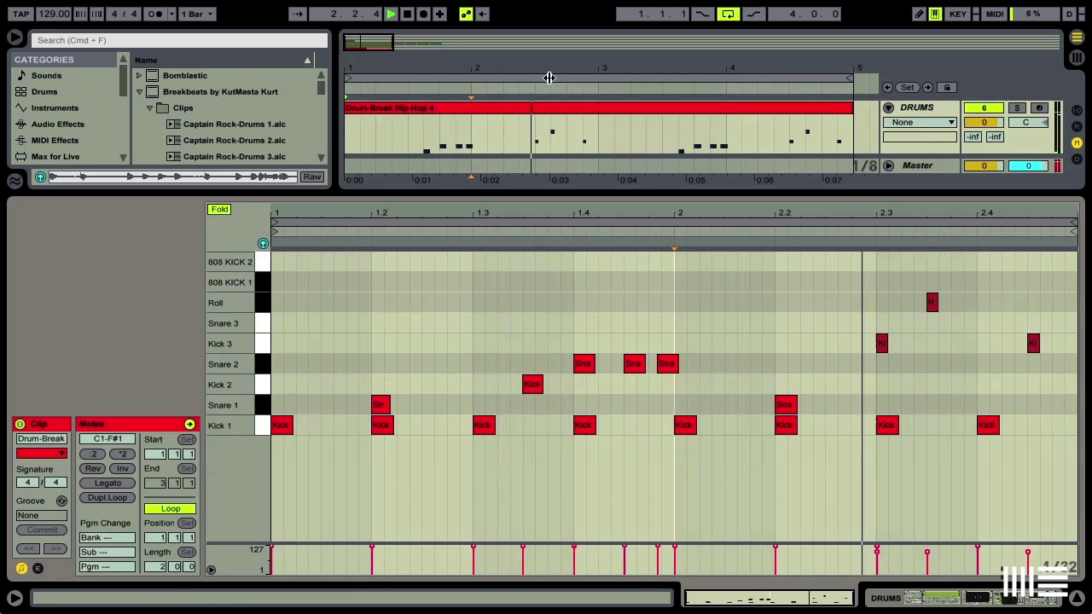
click(1016, 107)
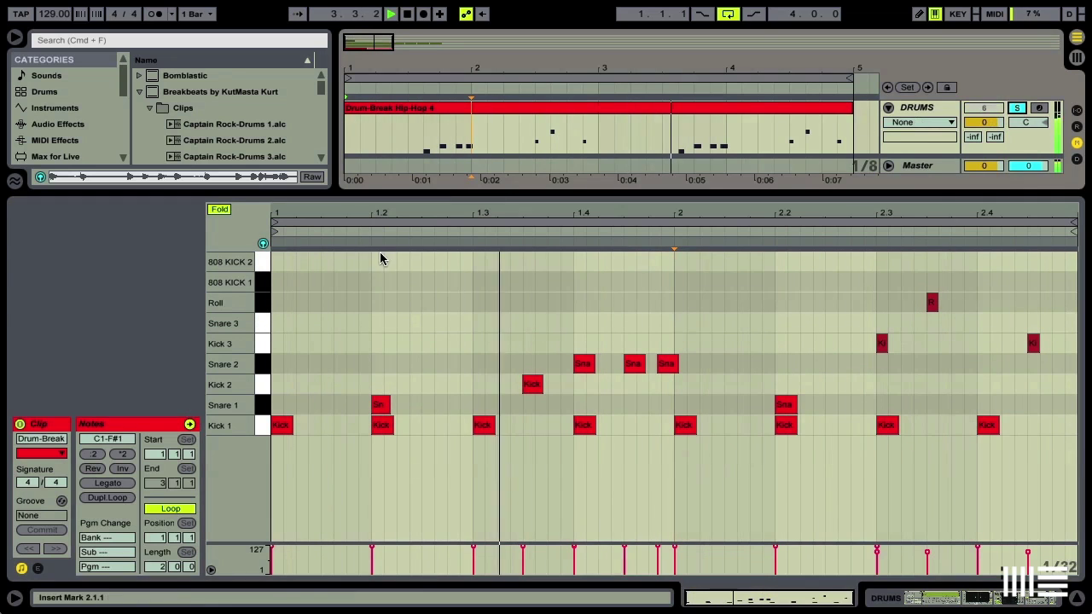
click(264, 348)
click(260, 324)
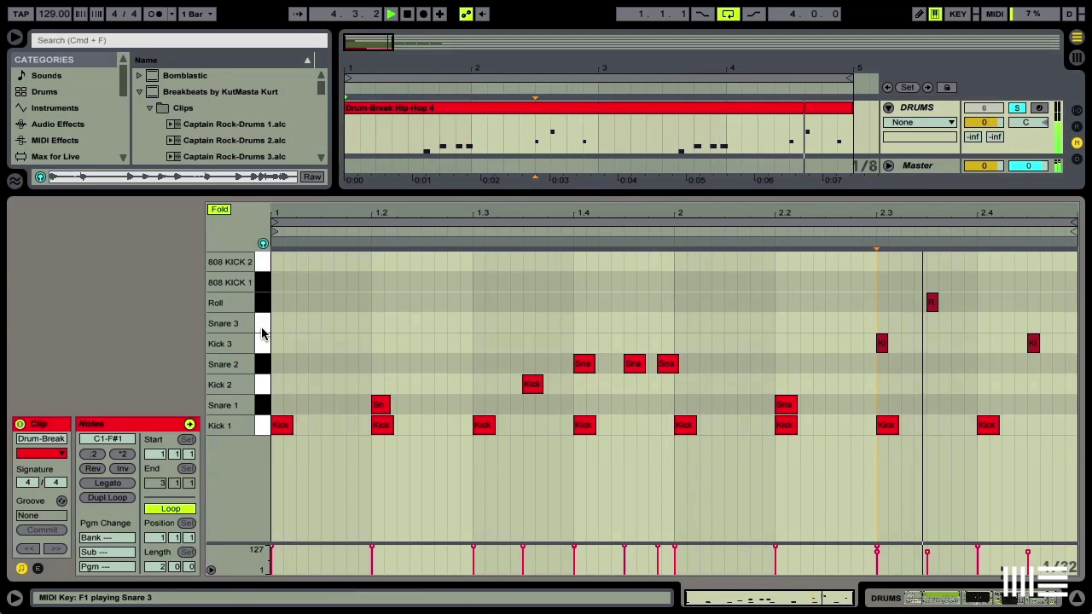
click(260, 305)
click(260, 264)
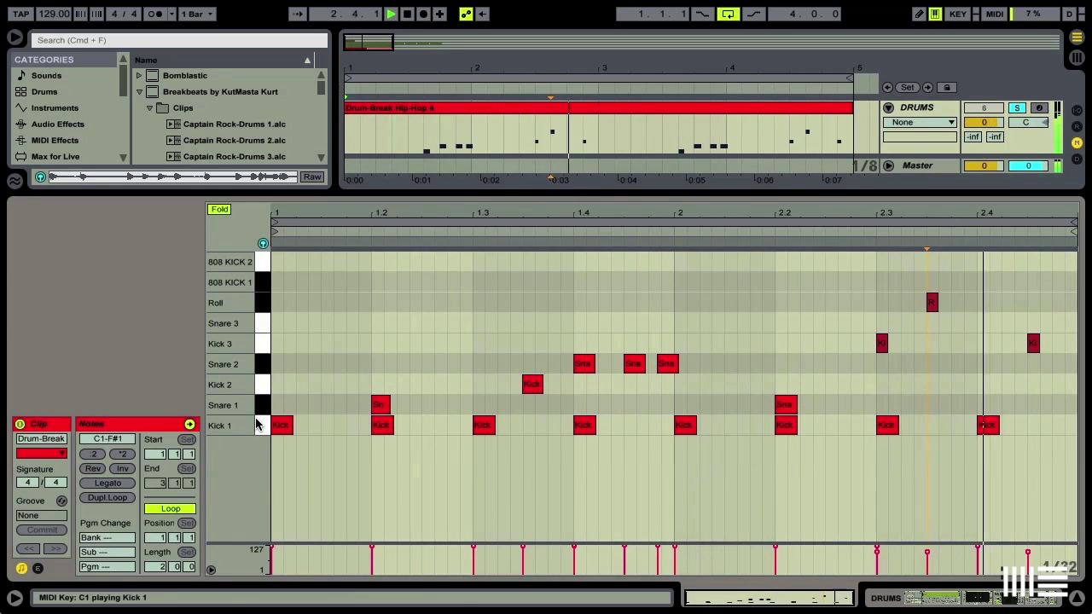
Move both Snare 1 notes half a beat earlier to 1.1.3 and 2.1.3, and duplicate the first one to 1.3.3
click(265, 406)
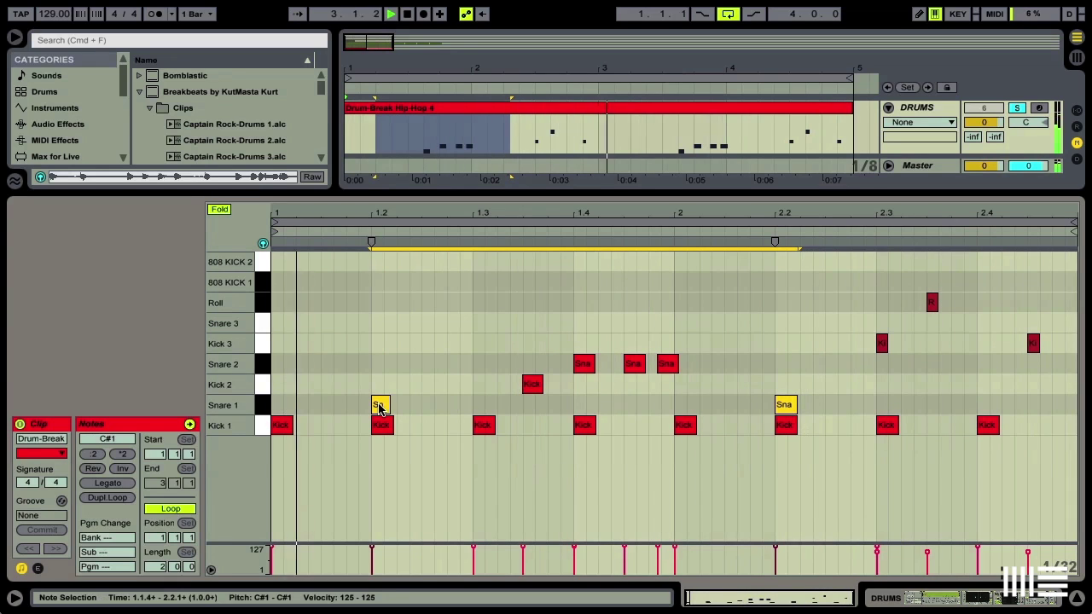
drag(380, 408, 332, 409)
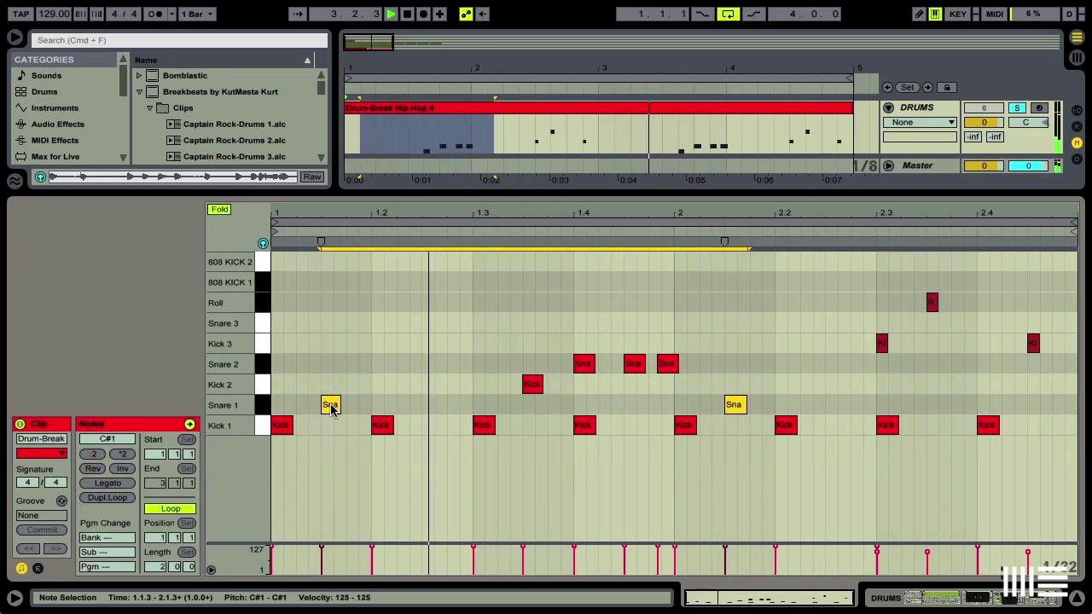
click(369, 401)
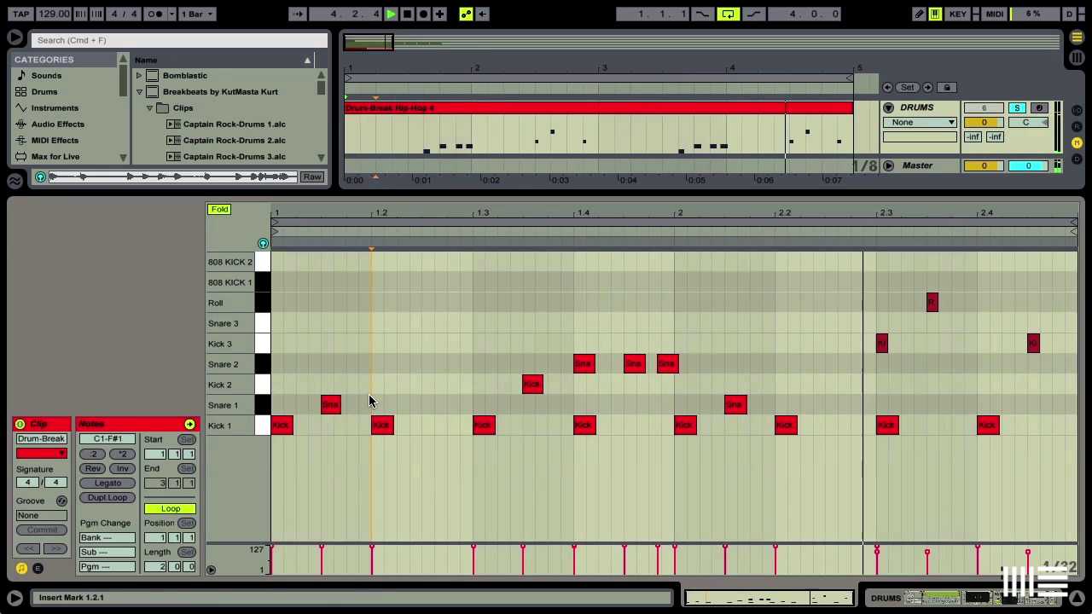
drag(370, 401, 275, 407)
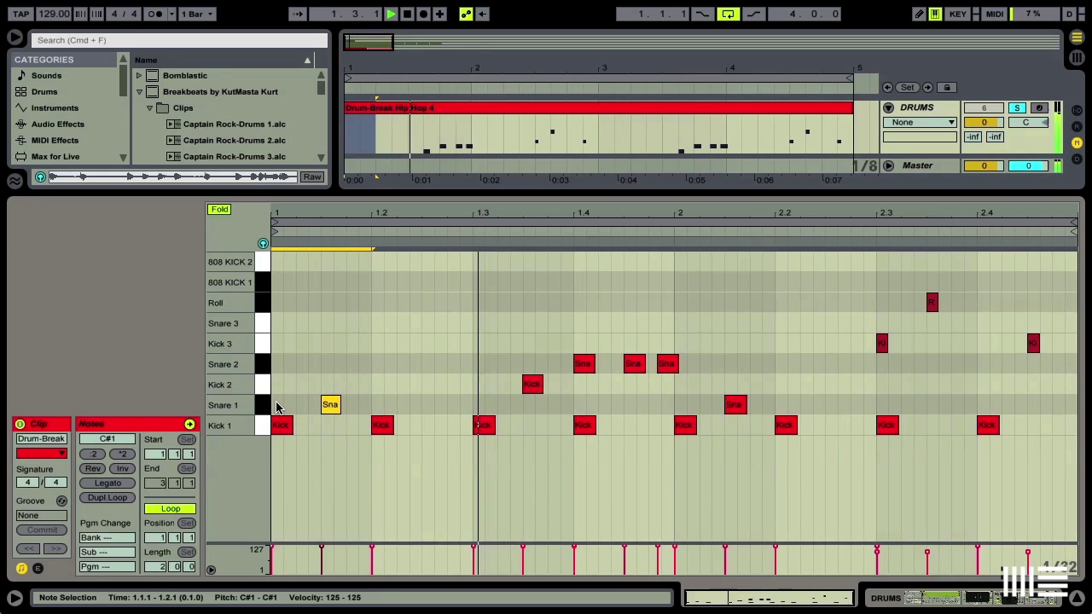
drag(470, 407, 274, 413)
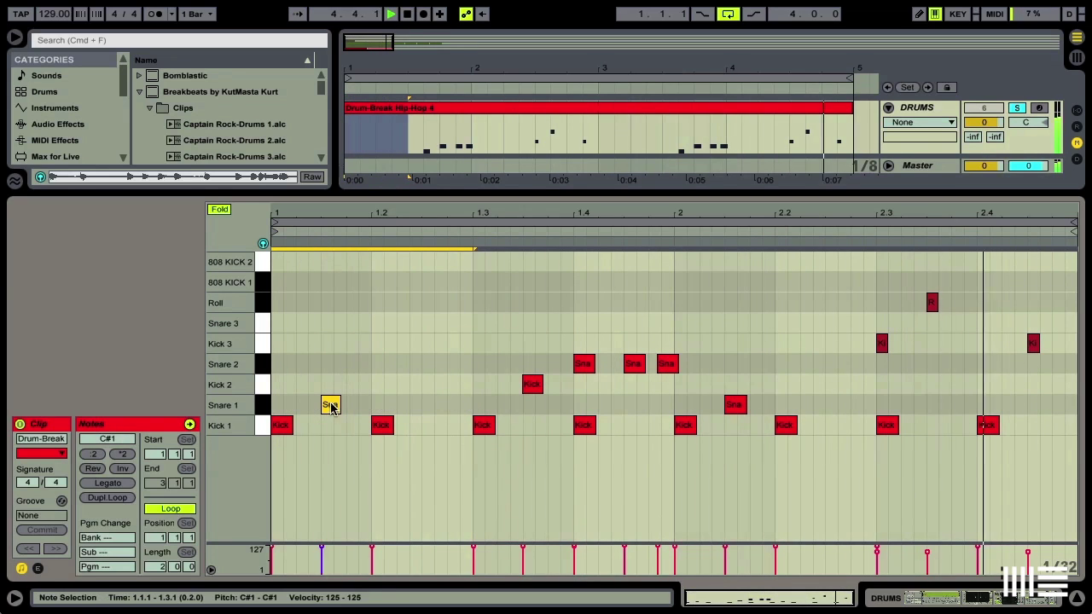
right_click(332, 410)
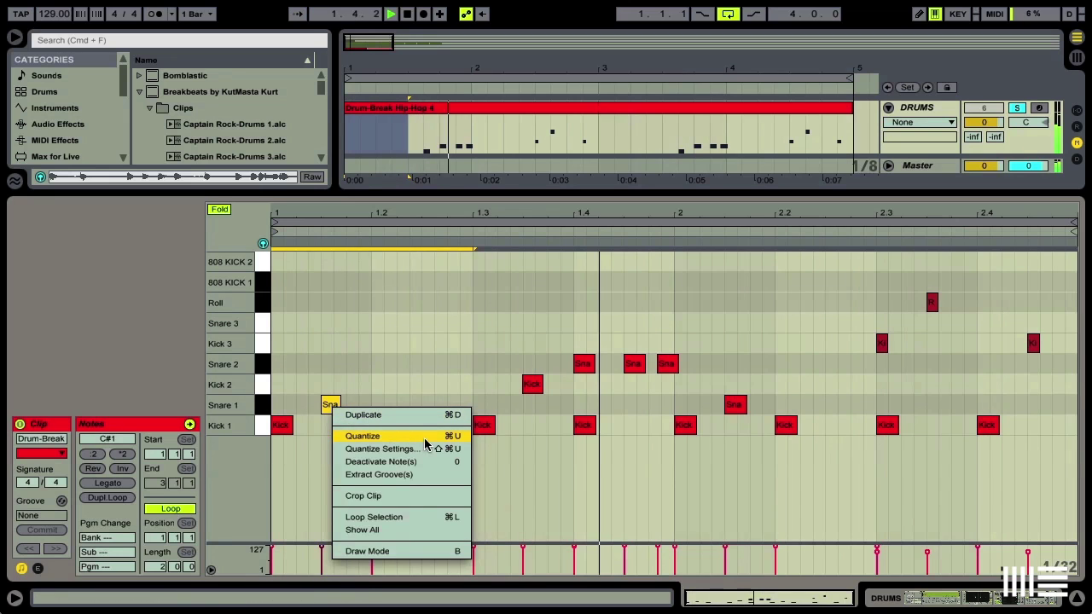
click(402, 415)
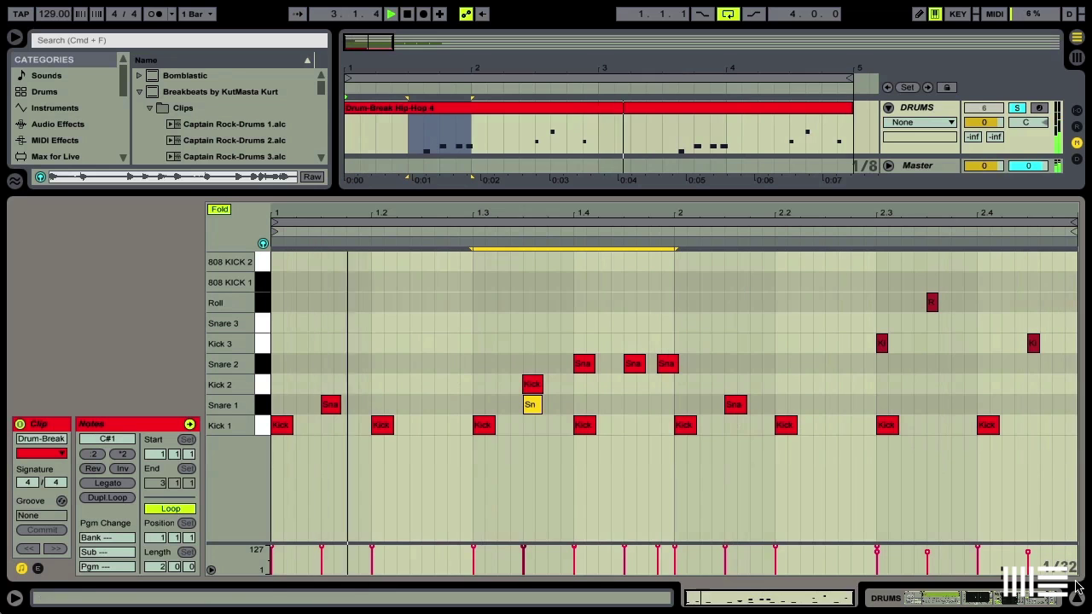
Unsolo the DRUMS track and show the volume envelope of track 3's Aquasky_Percussion_132bpm2 clip
click(1018, 110)
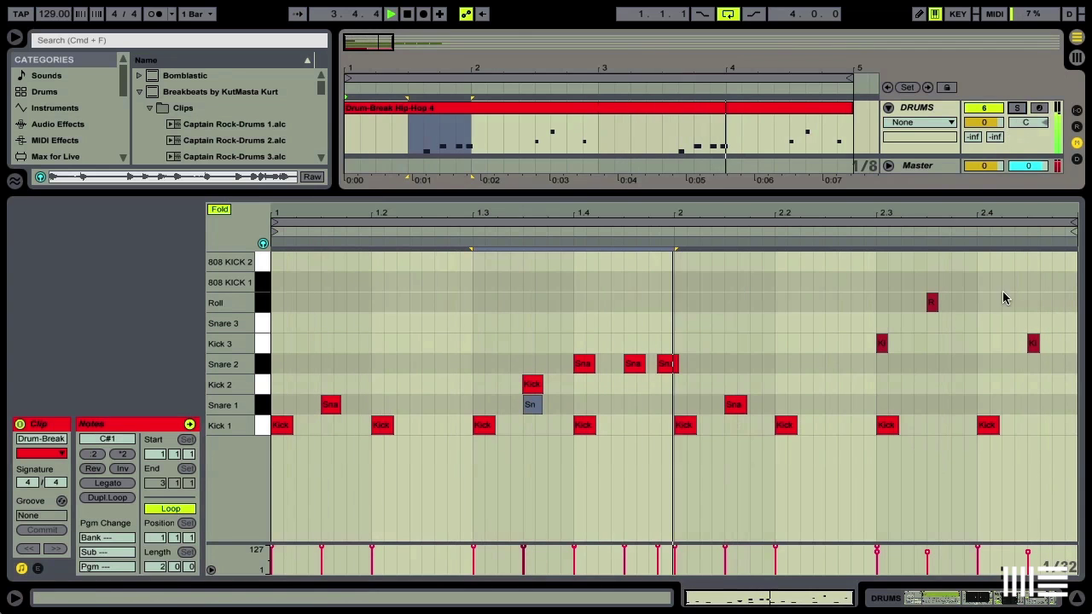
click(1074, 597)
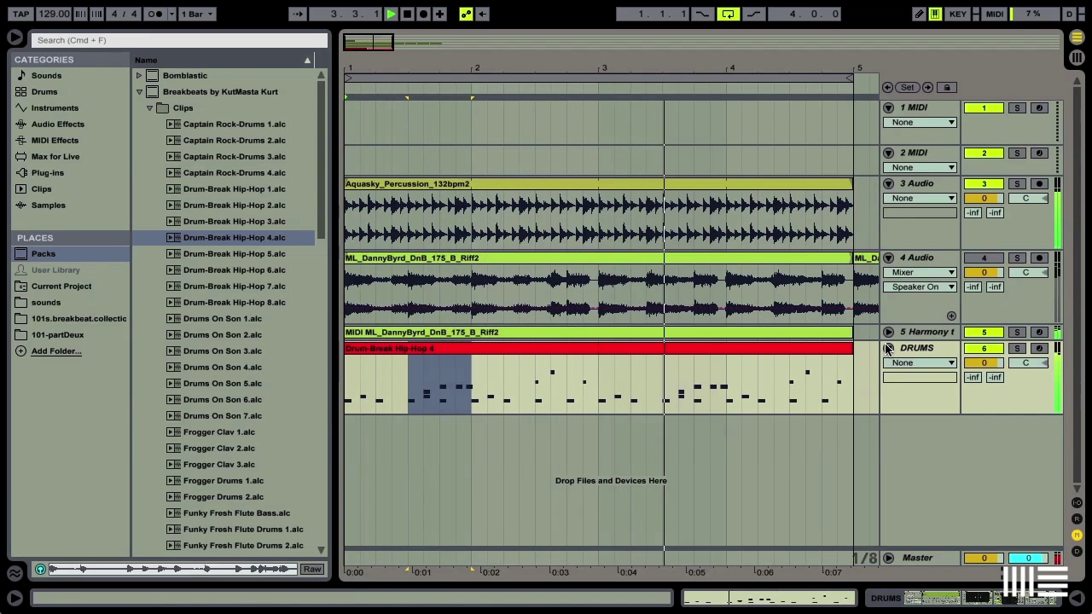
double_click(768, 183)
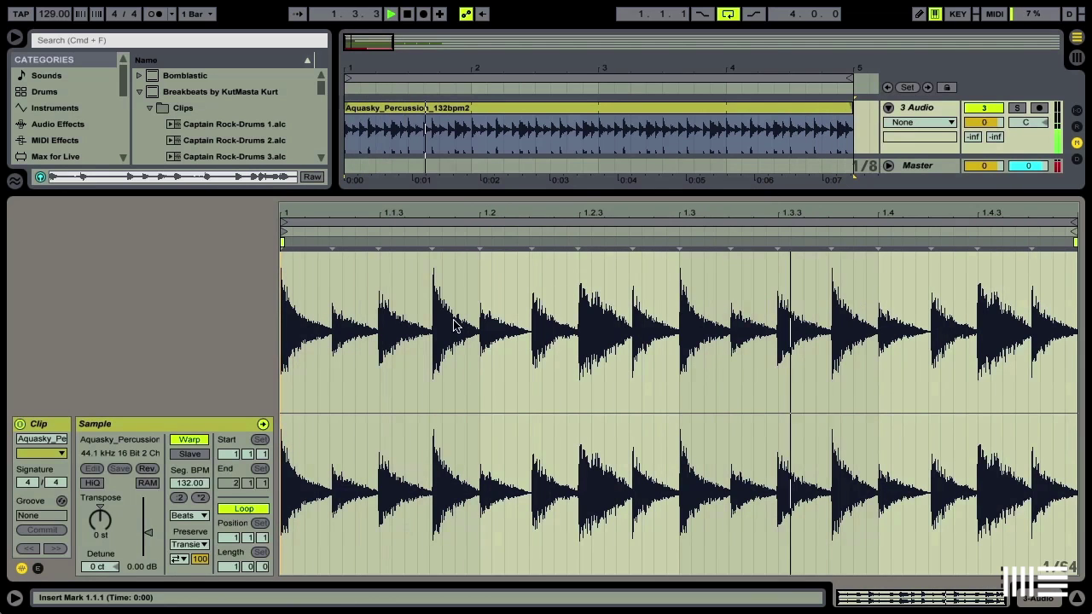
click(38, 568)
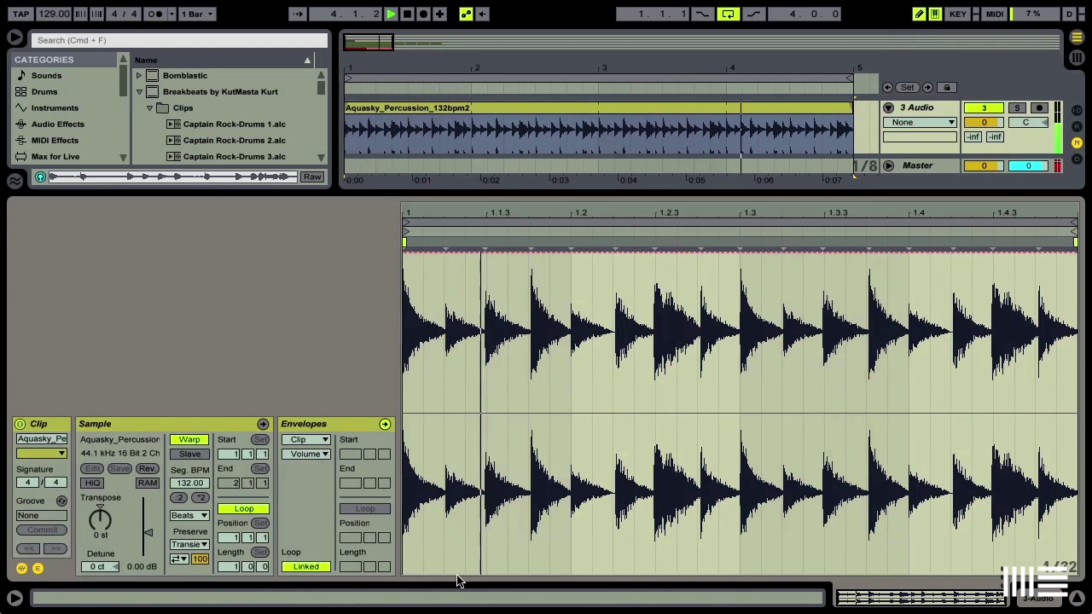
Draw silent gaps in the percussion clip's volume envelope over individual sixteenth-note hits, including 1.1.2, 1.1.4, 1.2.2 and 1.3
drag(458, 567, 475, 567)
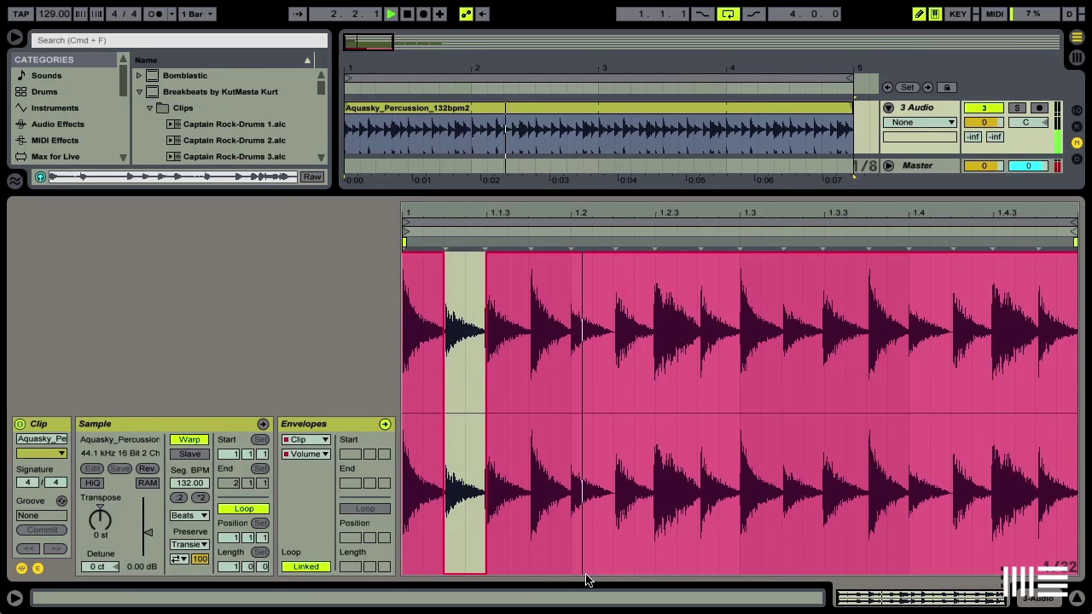
drag(542, 570, 563, 572)
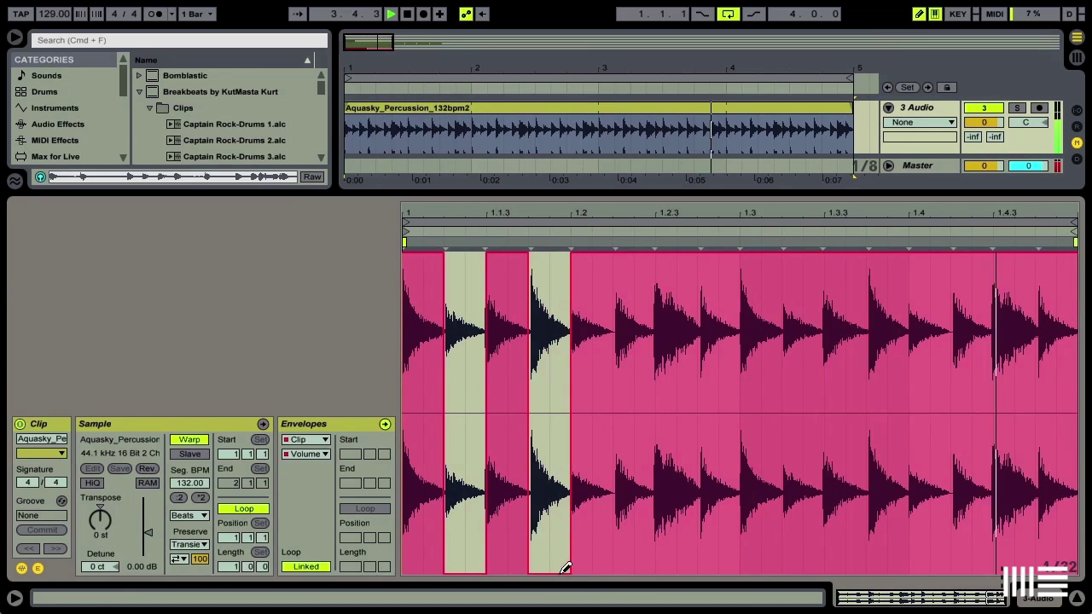
click(629, 566)
drag(638, 574, 646, 575)
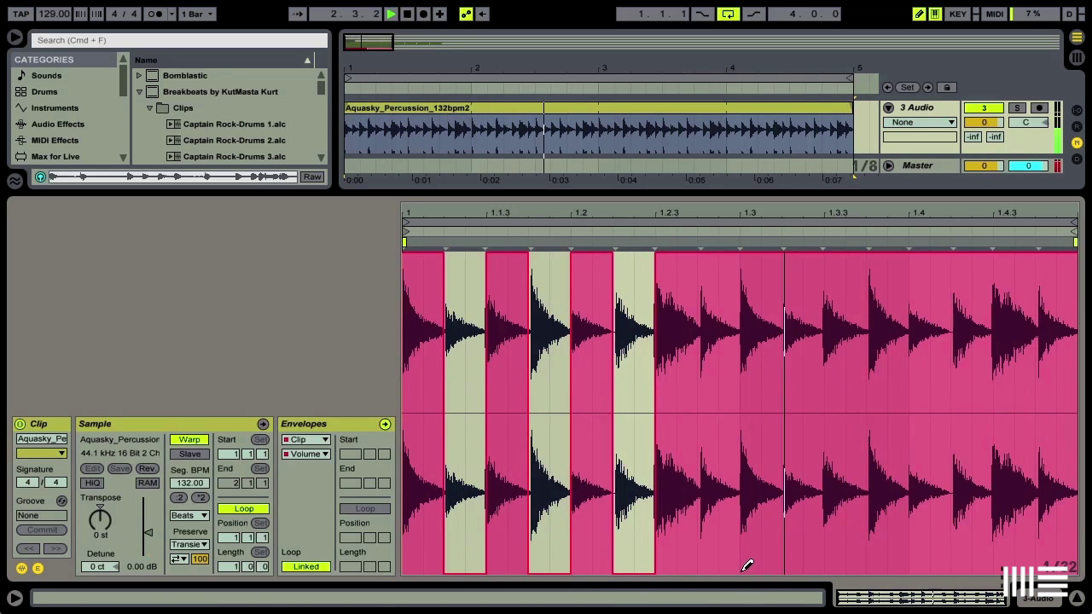
mouse_move(744, 570)
mouse_down()
mouse_move(756, 555)
mouse_move(773, 578)
mouse_up()
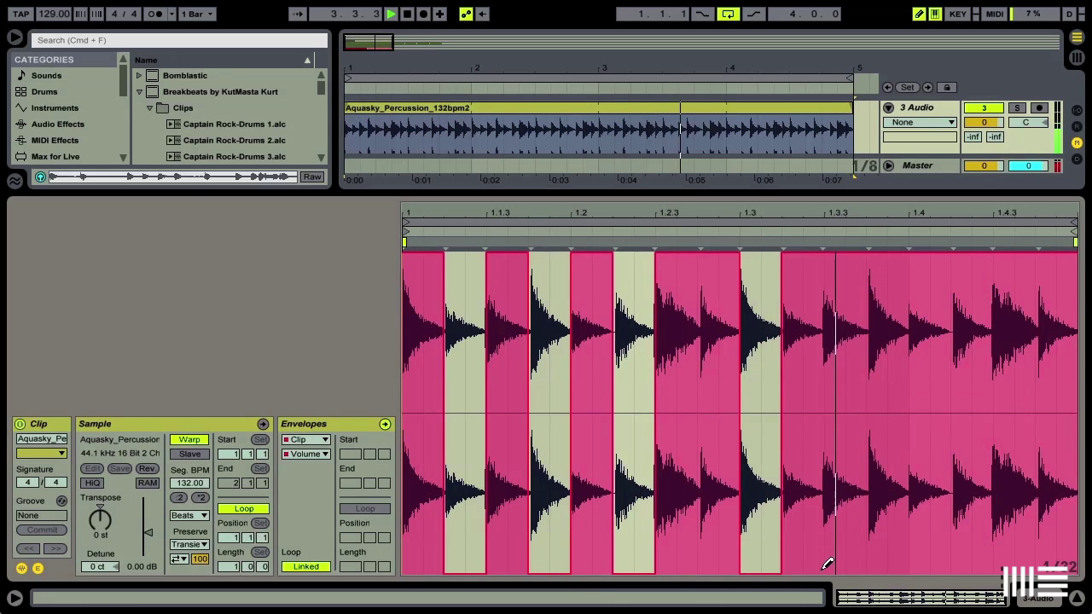
drag(876, 569, 985, 572)
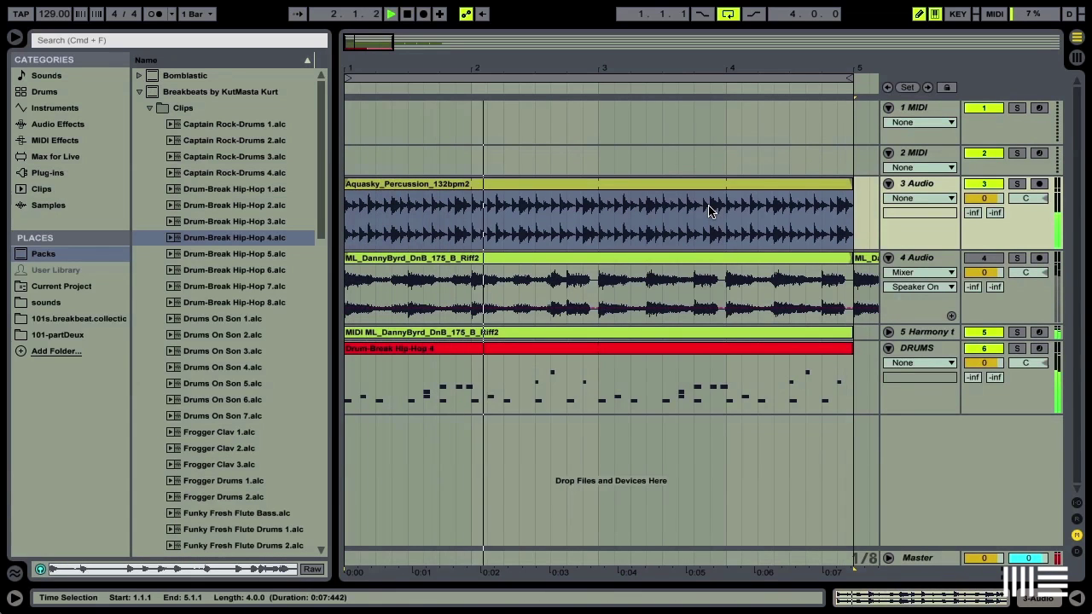
Collapse the Breakbeats by KutMasta Kurt pack and unmute track 4 Audio
click(139, 92)
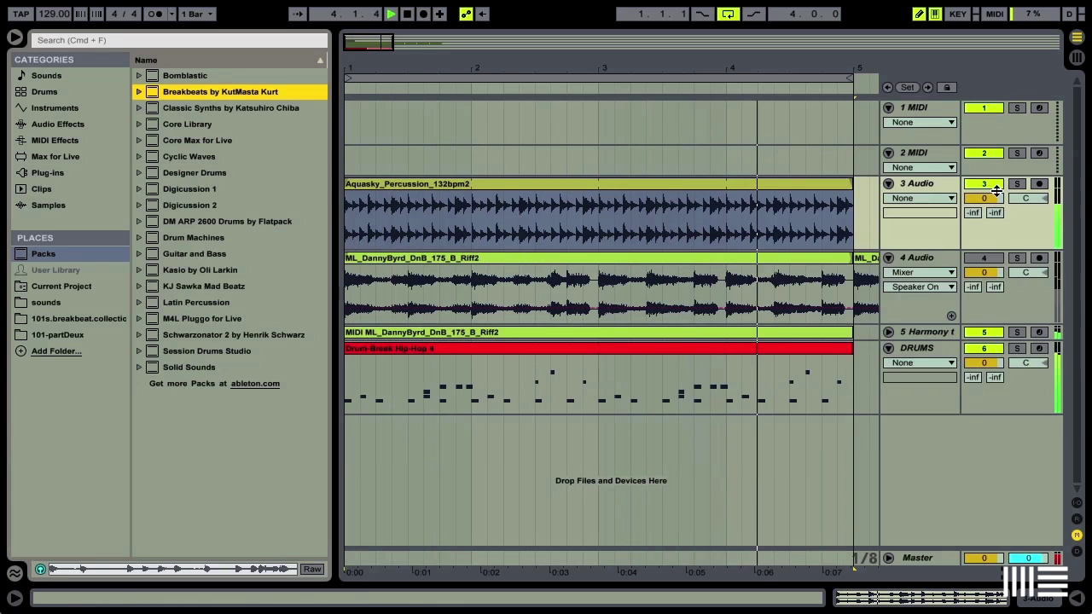
click(982, 259)
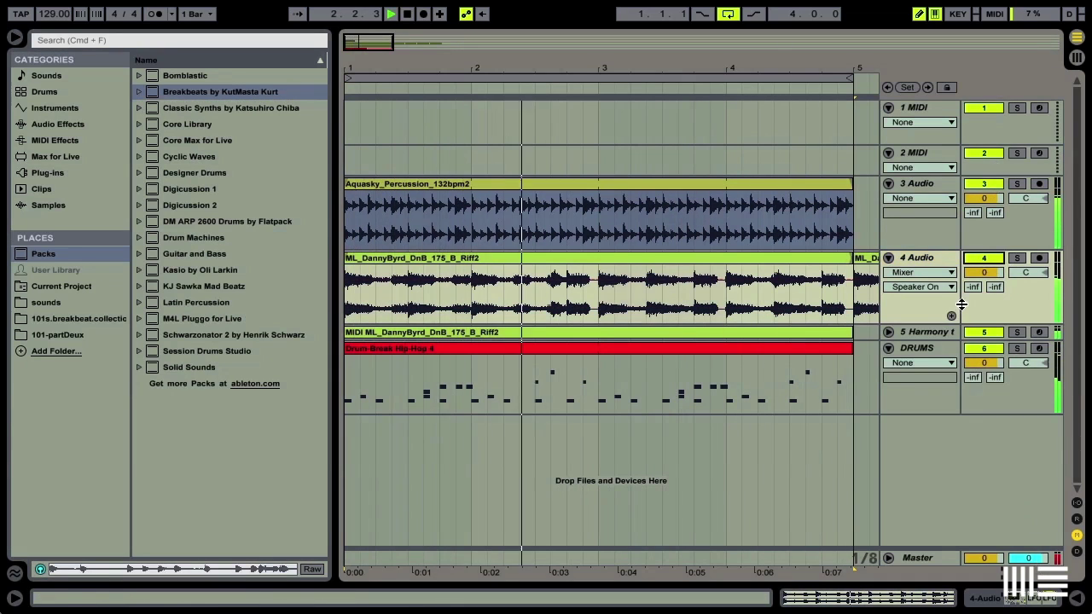
click(971, 333)
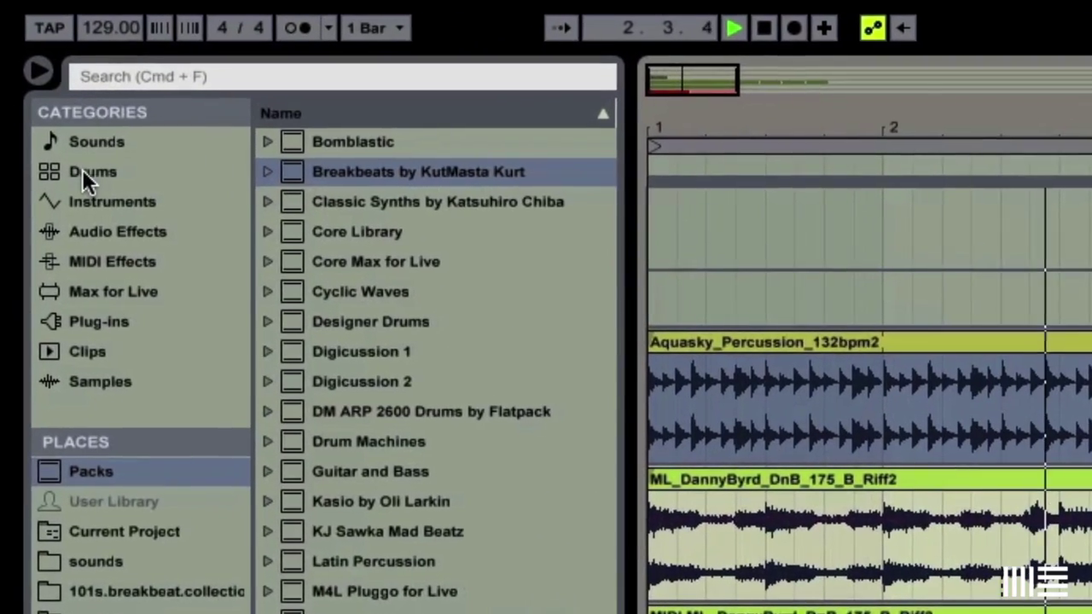
Search the instruments for "bass" and look through Operator's Bass presets
click(110, 202)
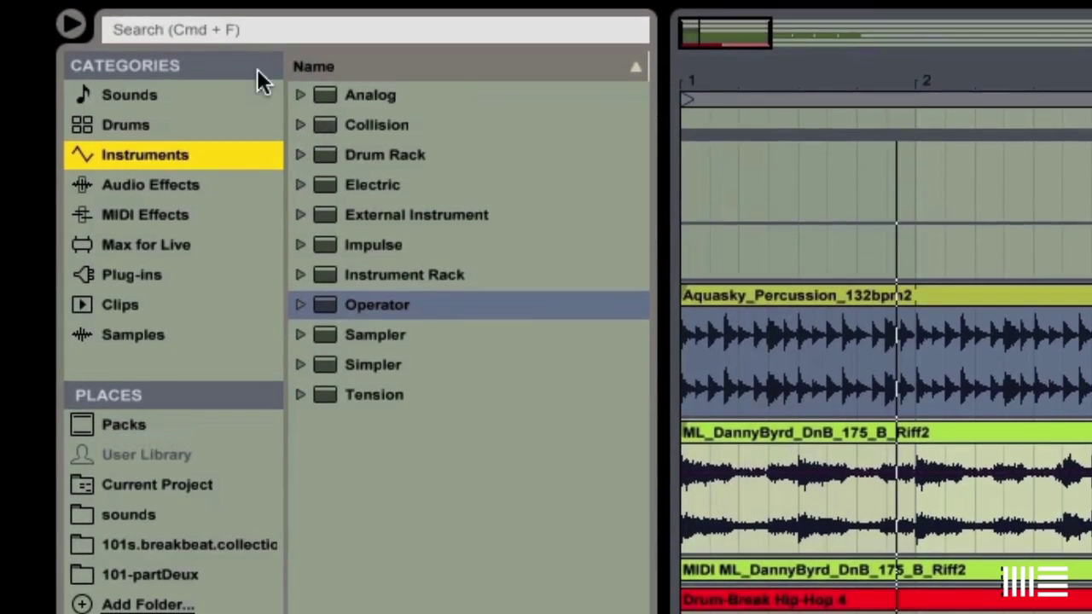
click(182, 27)
text(ba)
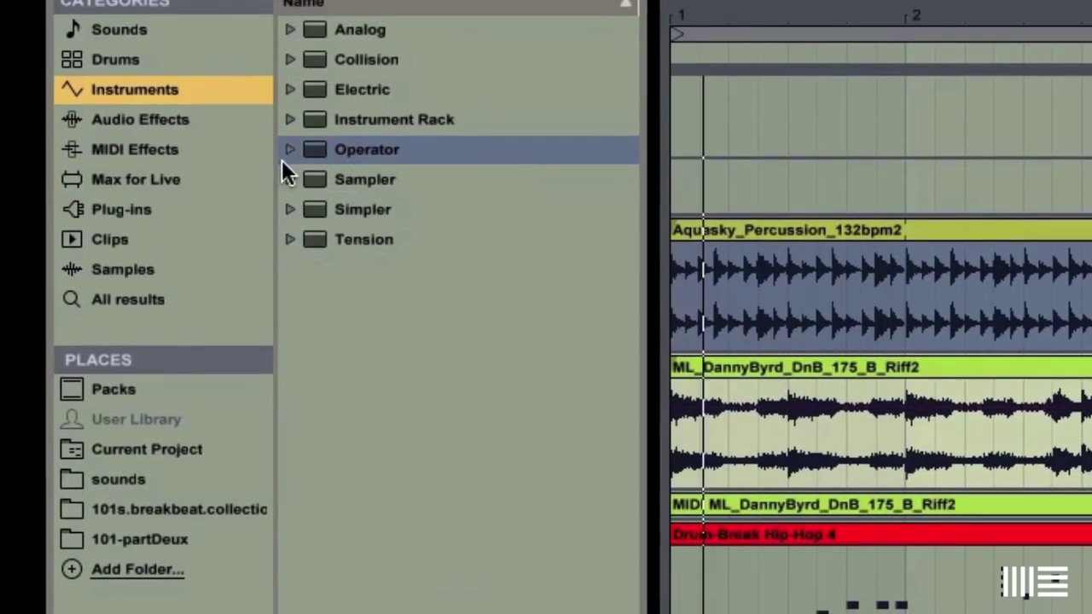
click(287, 145)
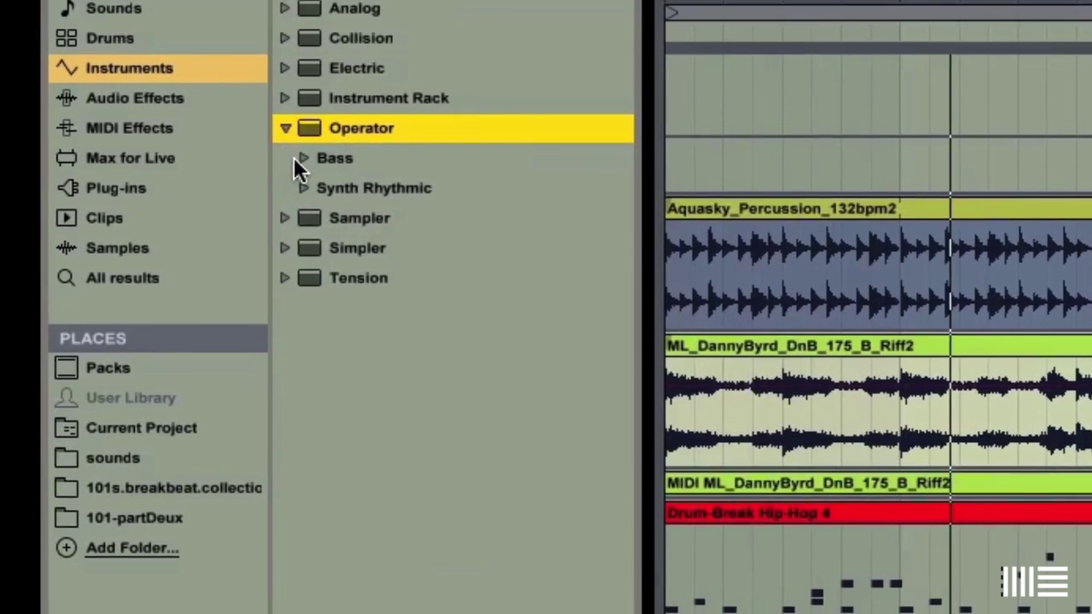
click(306, 174)
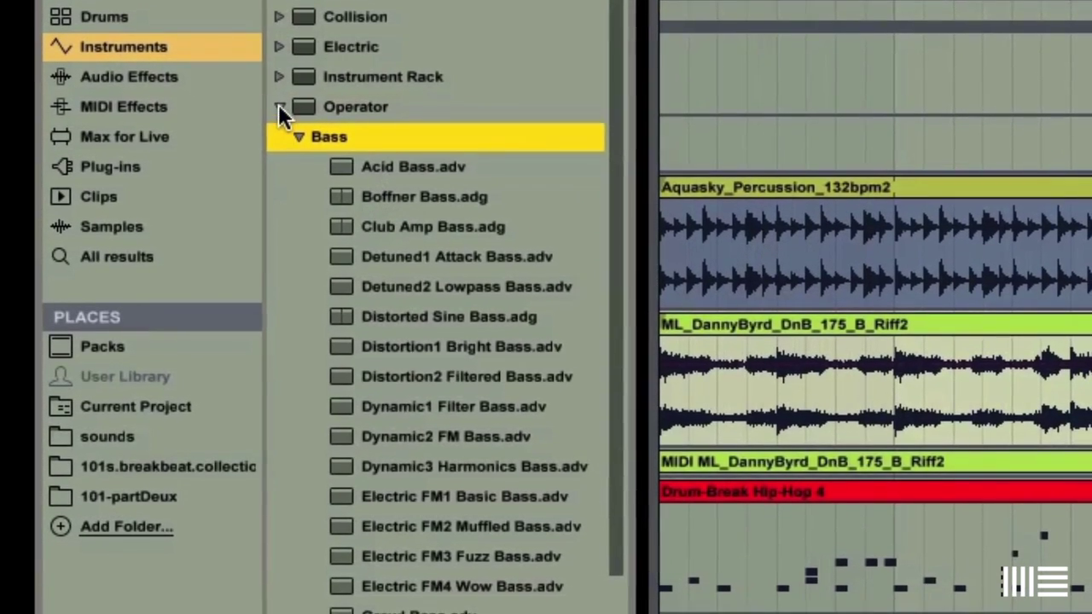
click(283, 123)
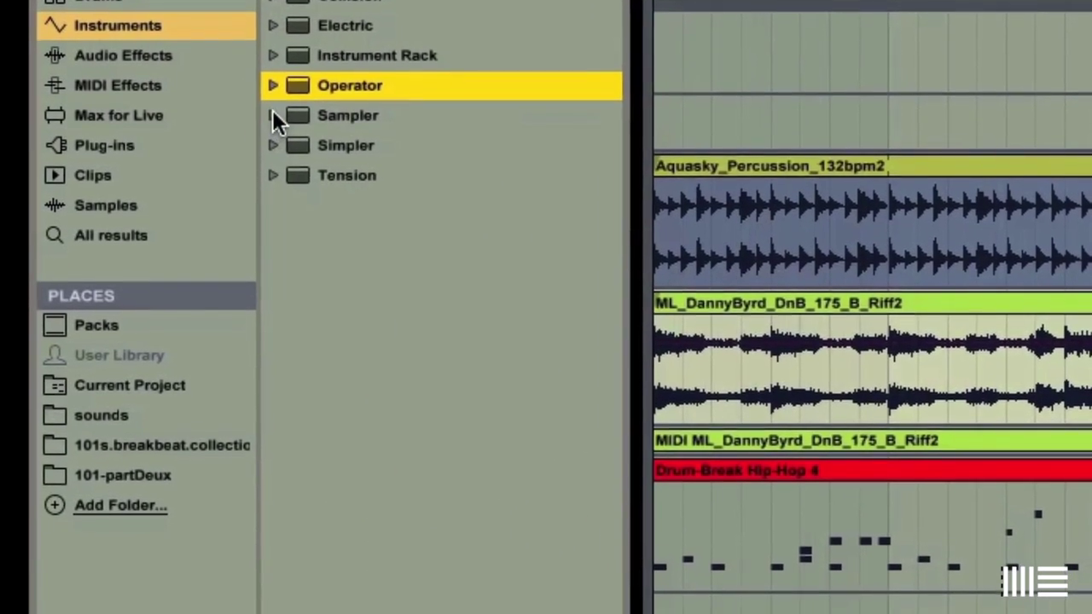
Preview several of Sampler's Bass presets and load Byte Sized Bass.adv onto a new MIDI track
click(277, 131)
click(360, 199)
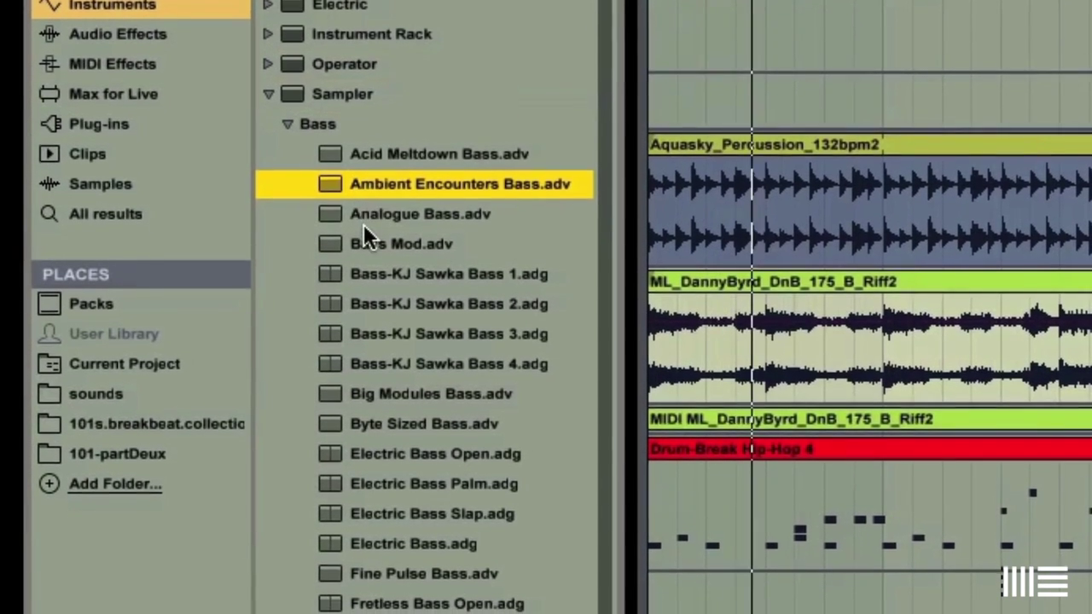
click(361, 228)
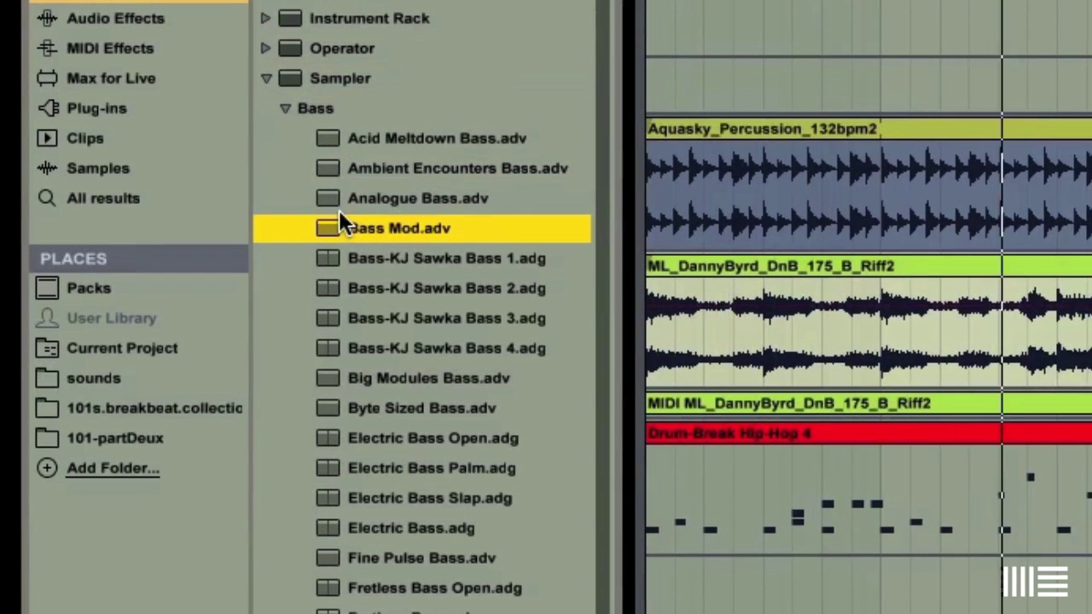
click(356, 286)
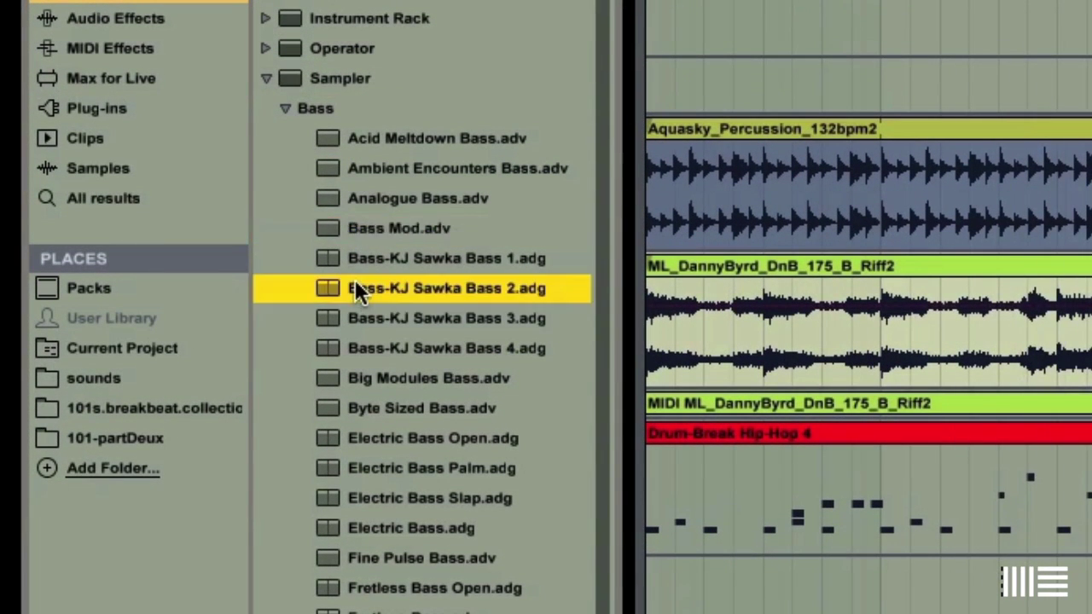
click(361, 381)
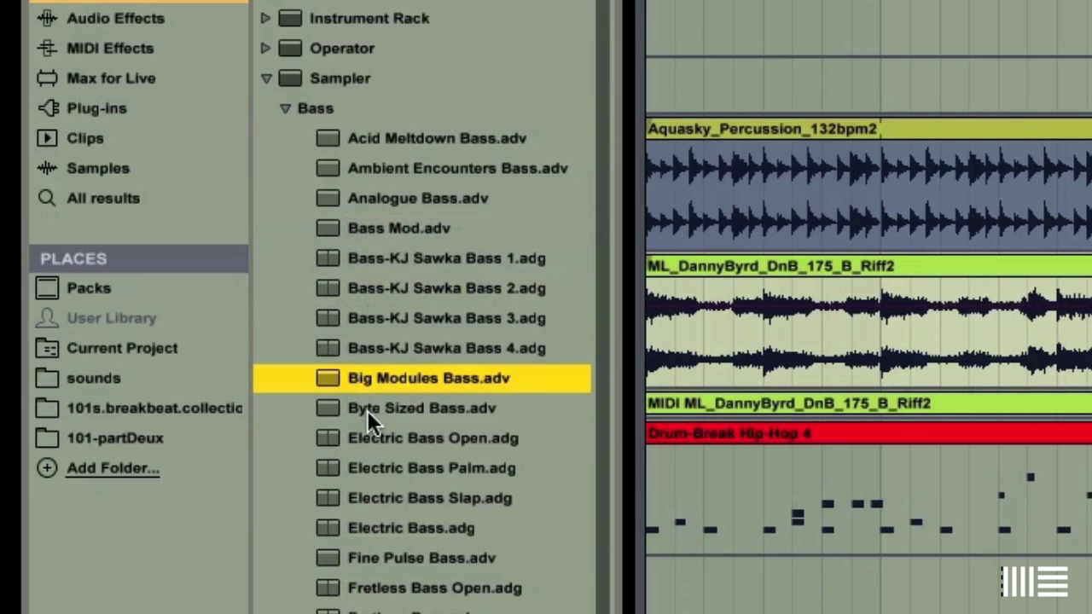
click(367, 410)
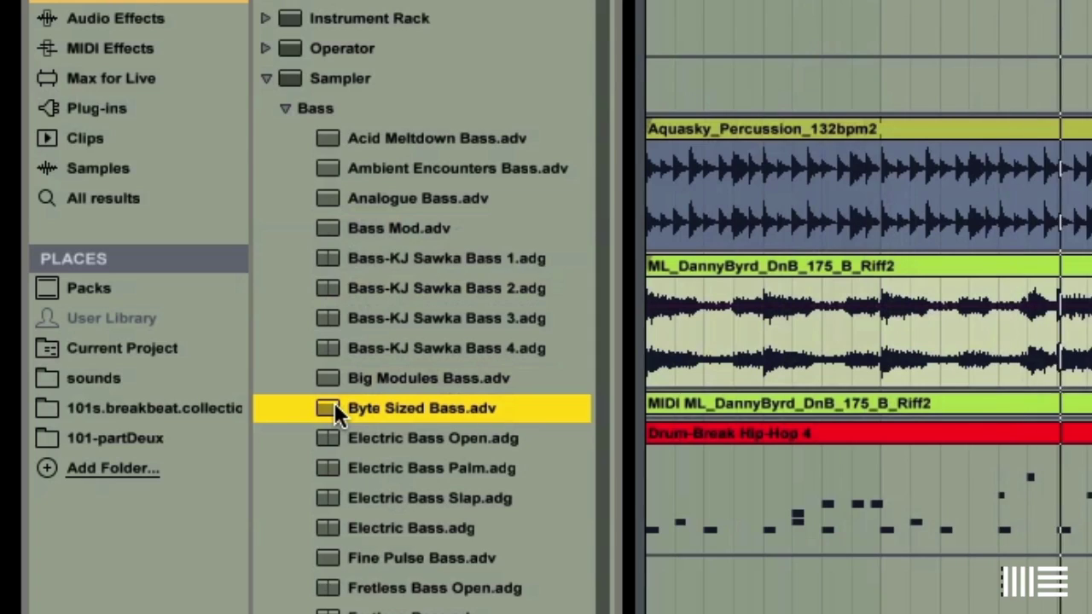
drag(334, 409, 730, 586)
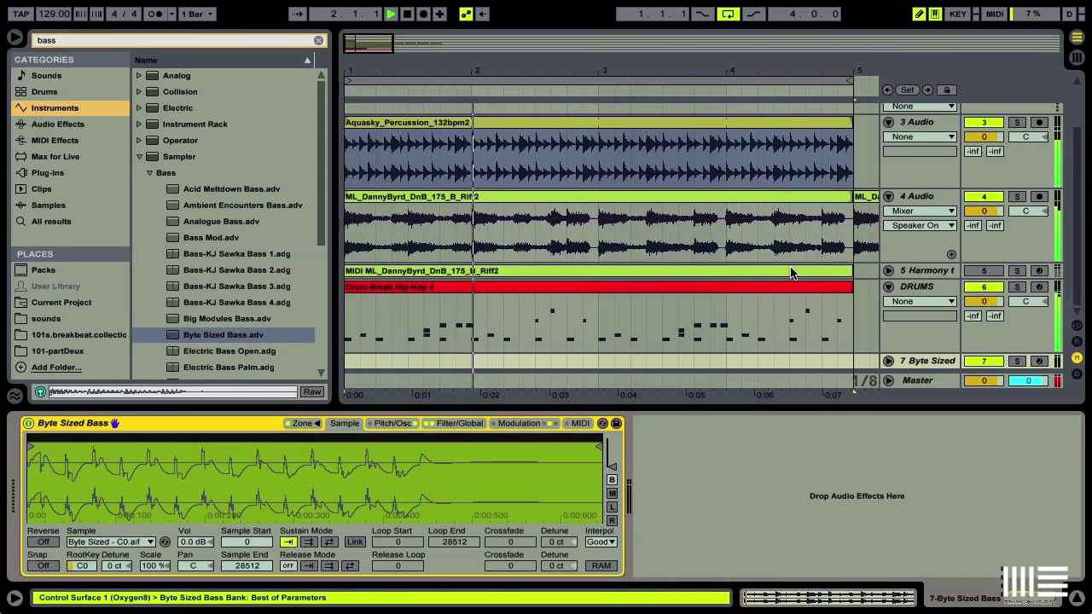
Copy the MIDI ML_DannyByrd_DnB_175_B_Riff2 clip from track 5 Harmony to MIDI onto the Byte Sized Bass track at bar 1
click(918, 272)
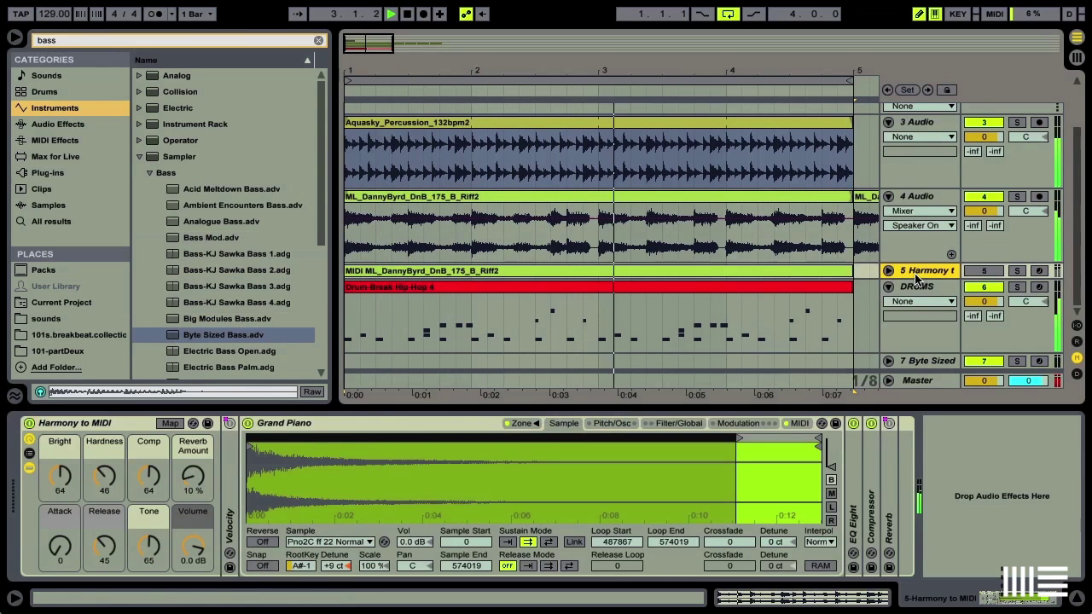
click(836, 271)
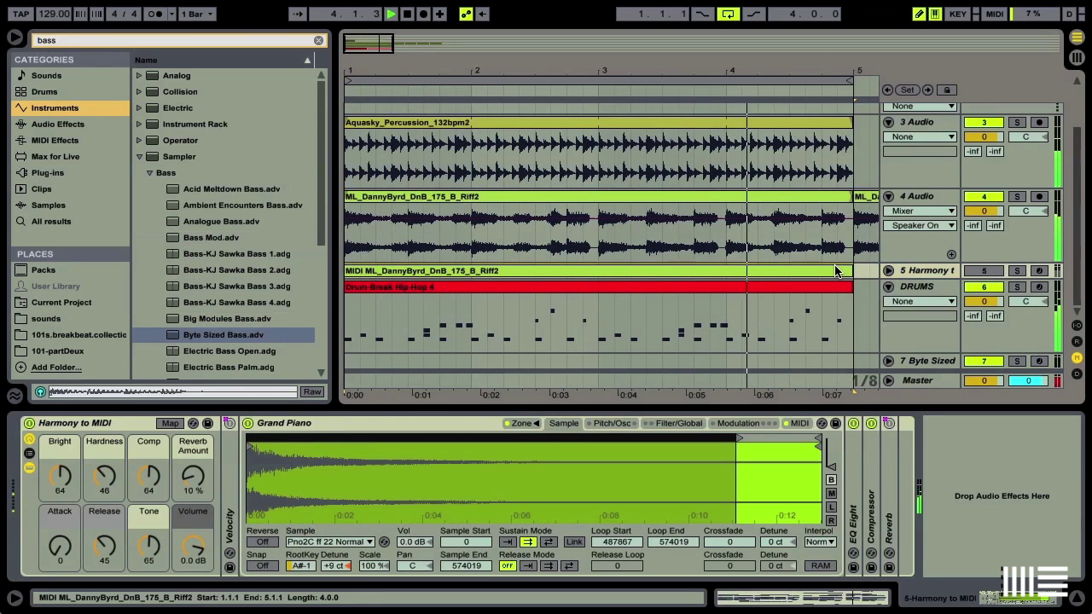
drag(836, 272, 835, 287)
drag(832, 357, 833, 364)
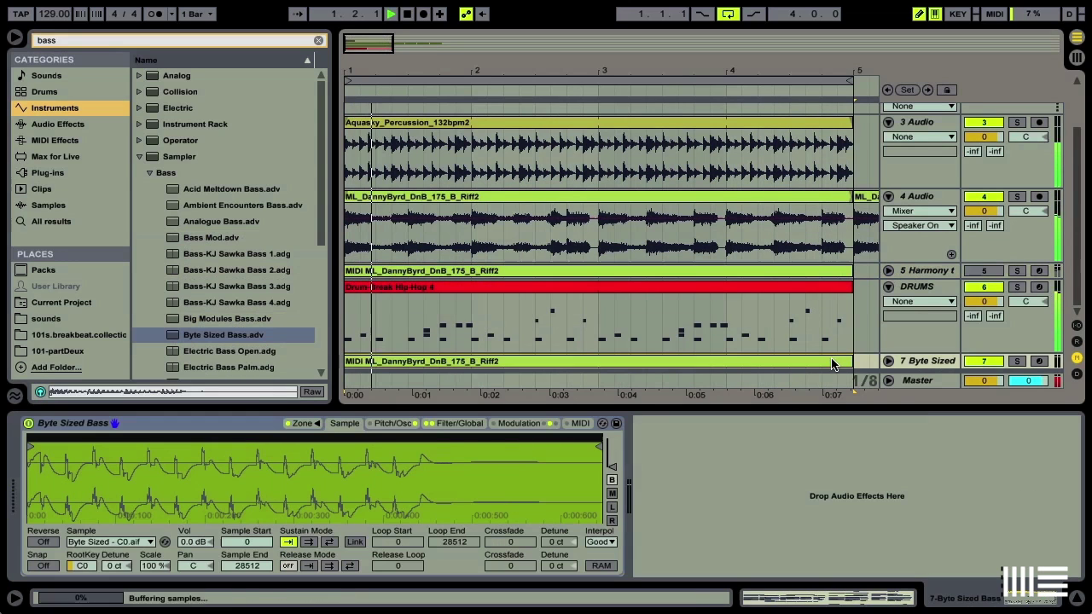
Add the Pitch MIDI effect before Byte Sized Bass on track 7 and set it to -24 st
click(919, 363)
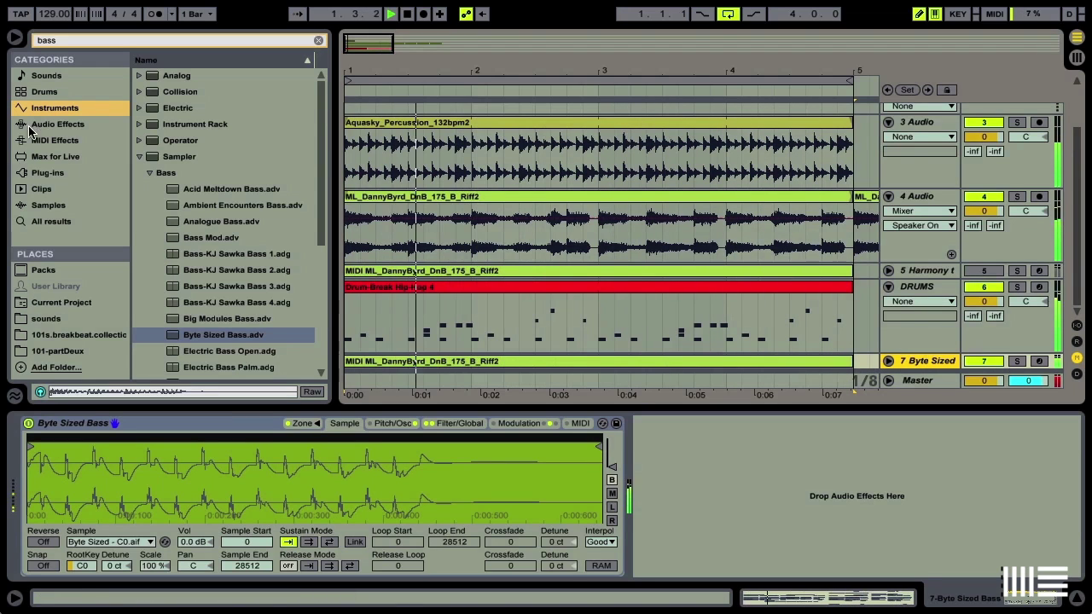
click(60, 137)
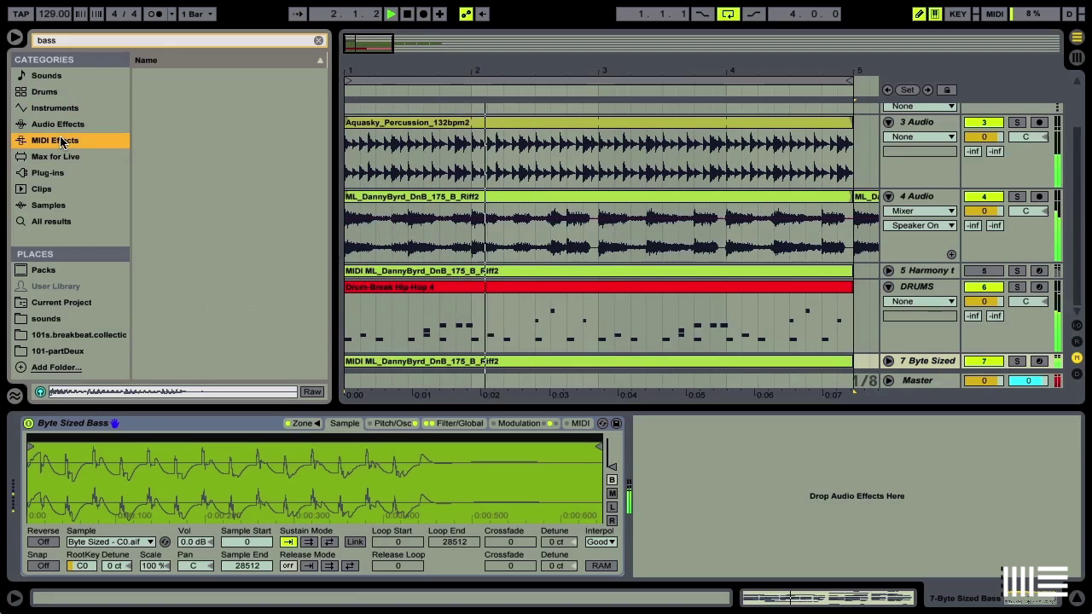
click(61, 40)
key(BackSpace)
key(BackSpace)
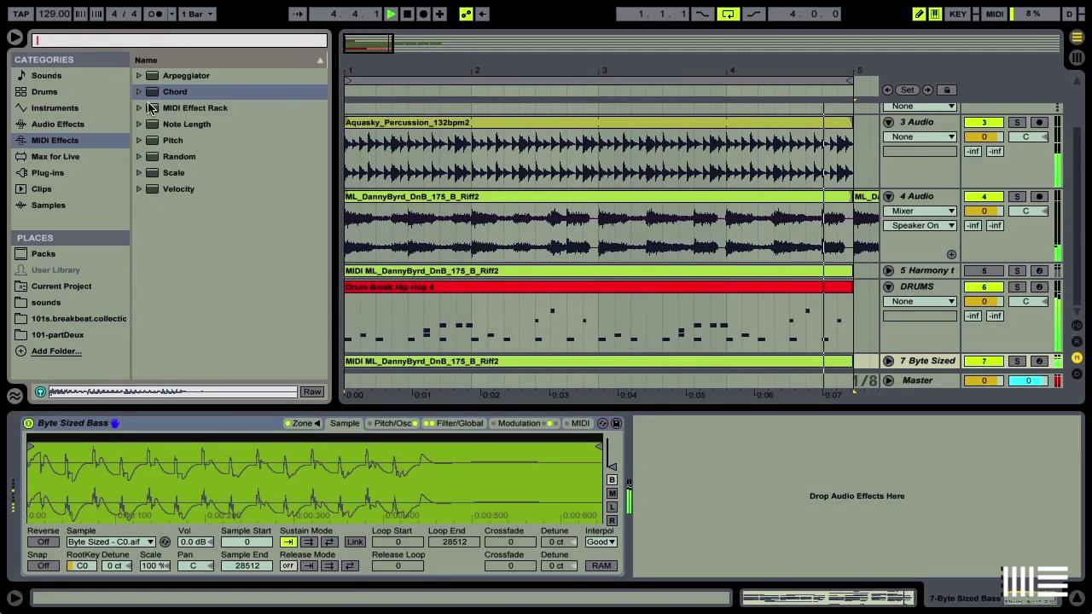
click(154, 141)
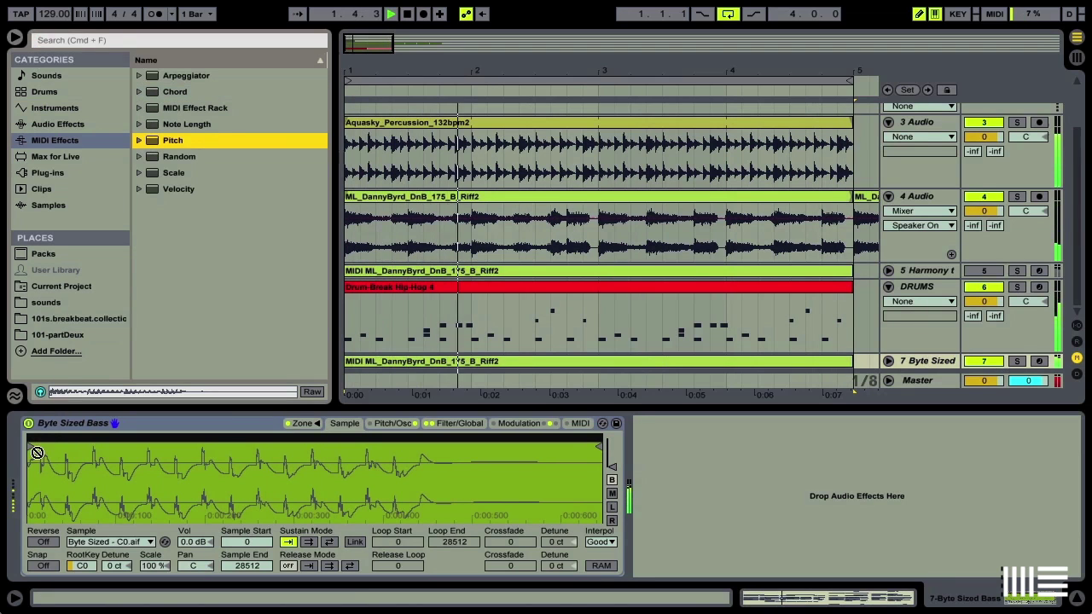
drag(37, 452, 24, 459)
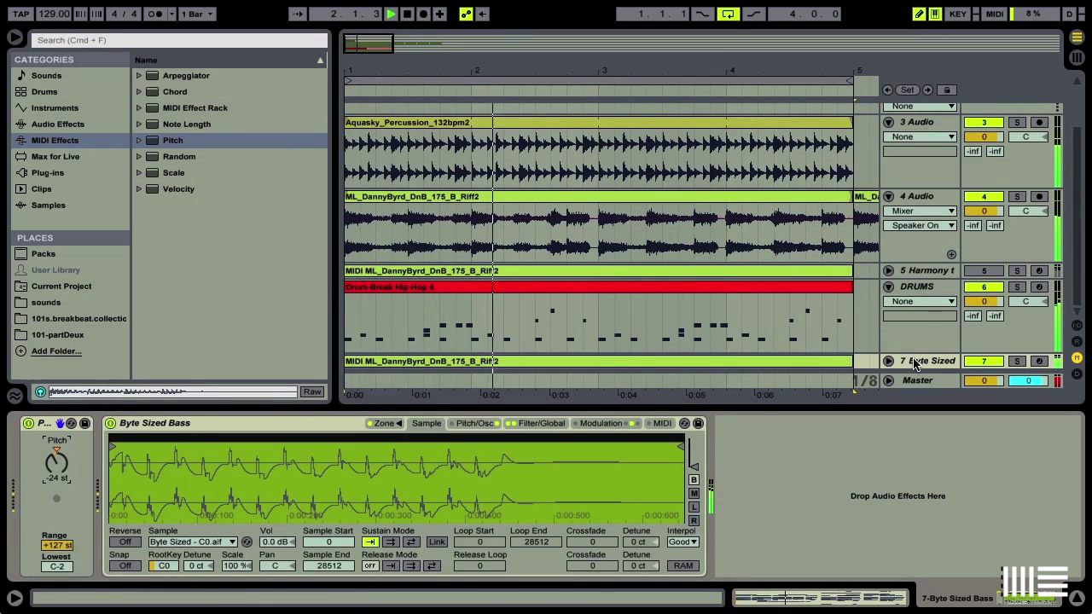
Open the bass track's MIDI clip in an enlarged note editor, switch off Draw Mode and fold the piano roll to used notes
double_click(817, 365)
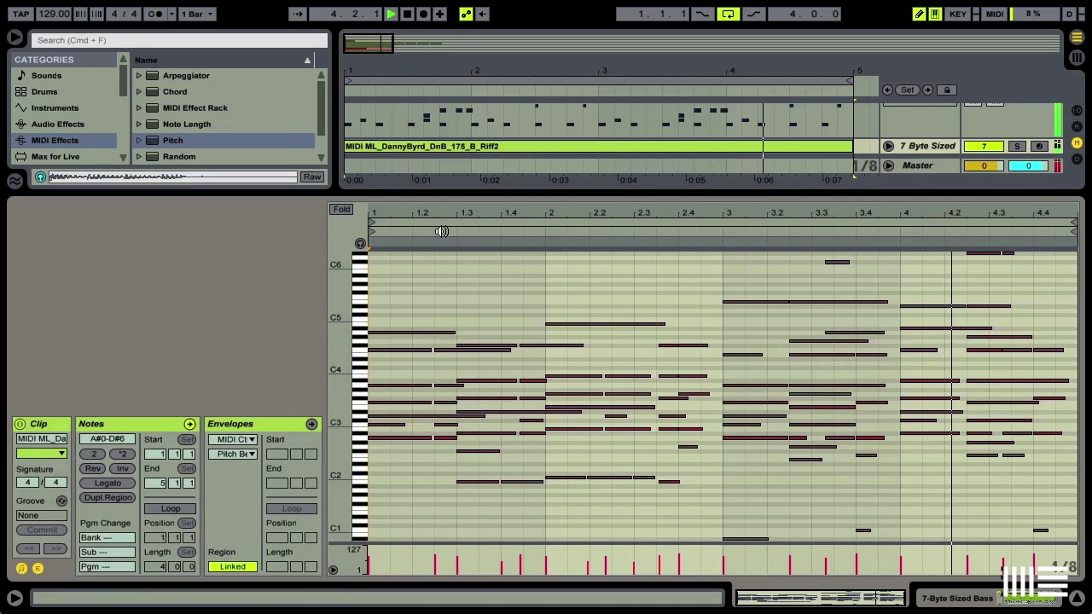
drag(433, 197, 430, 152)
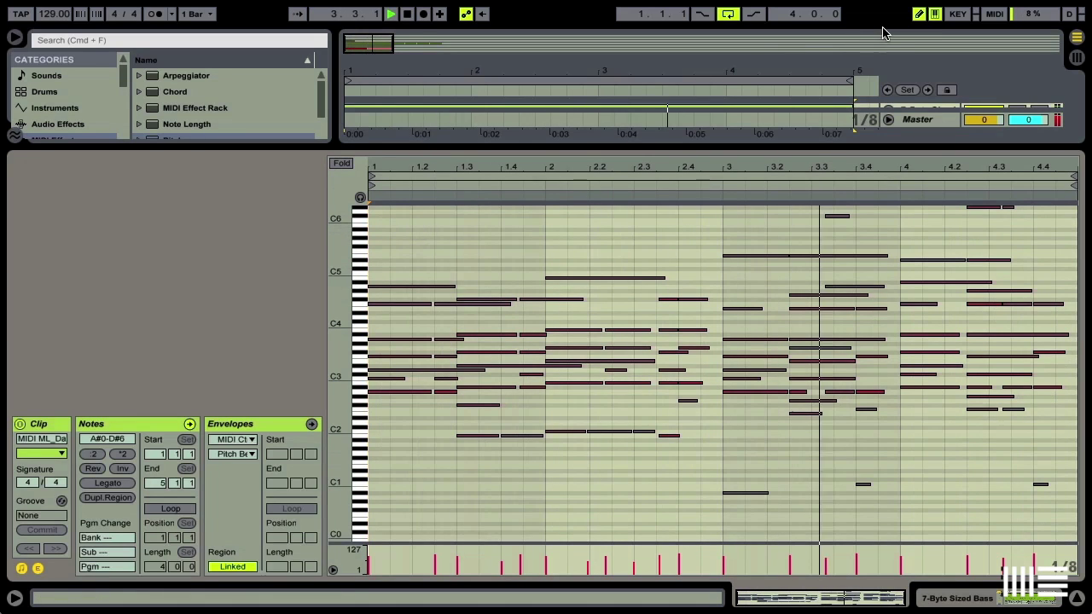
click(919, 14)
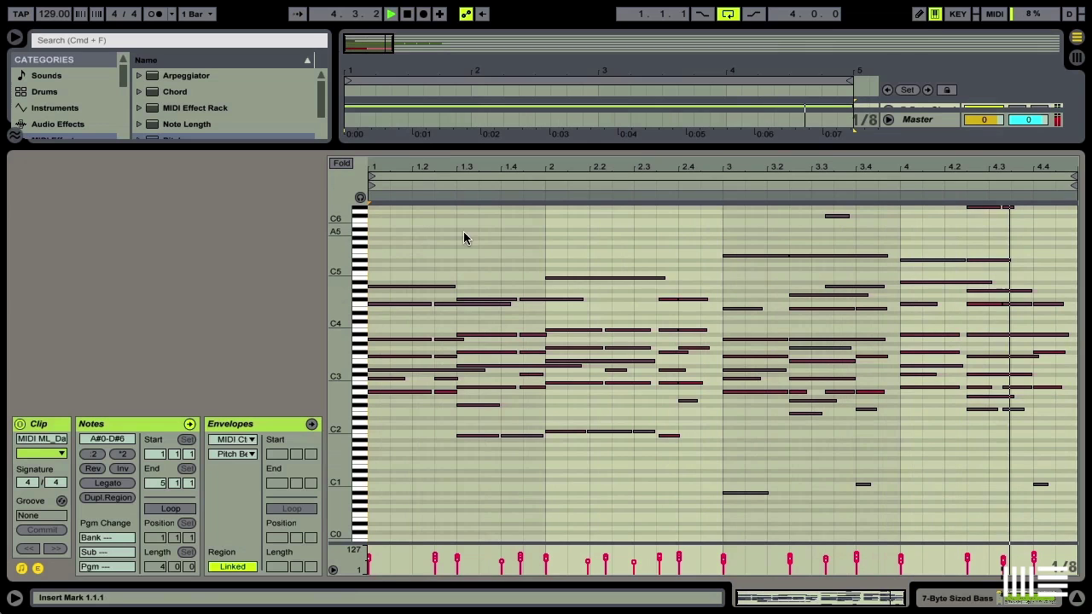
scroll(387, 232, up, 5)
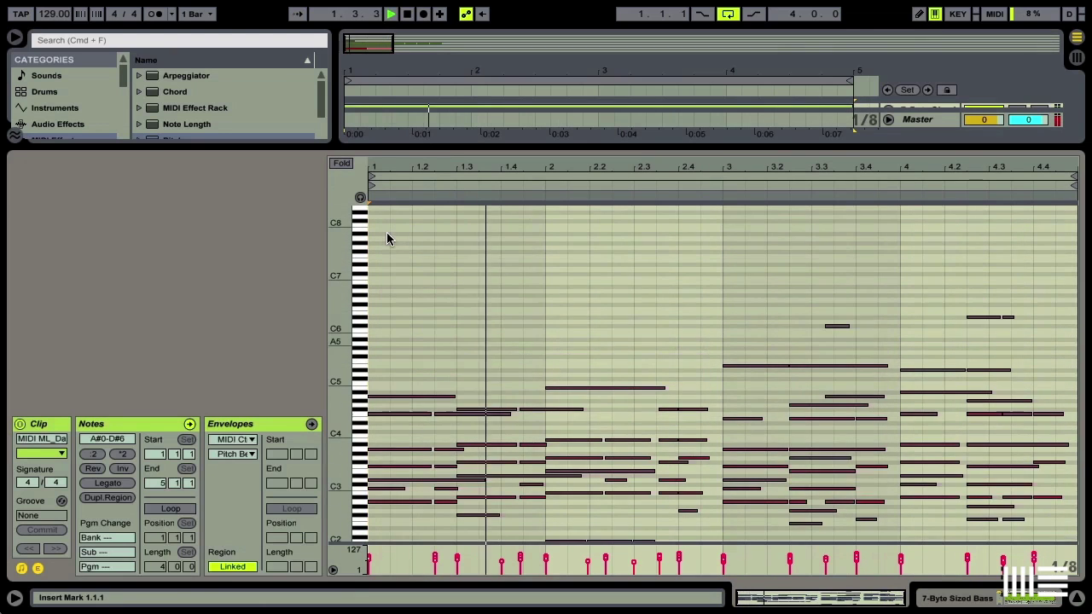
key(f)
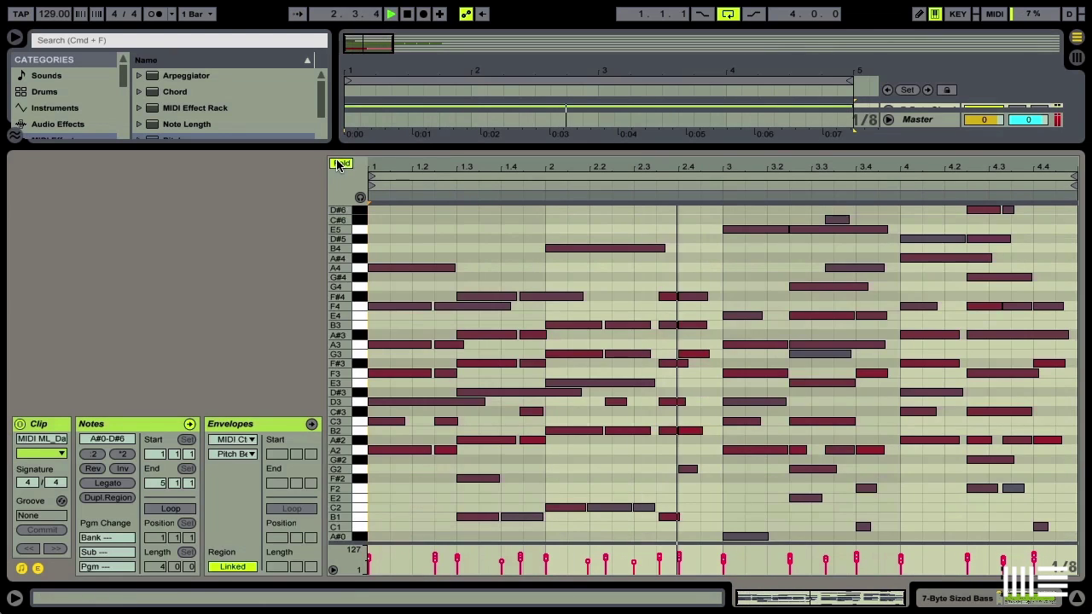
Deactivate all notes from F2 up to D#6 across the four bars of the bass clip
drag(376, 213, 1088, 486)
right_click(936, 444)
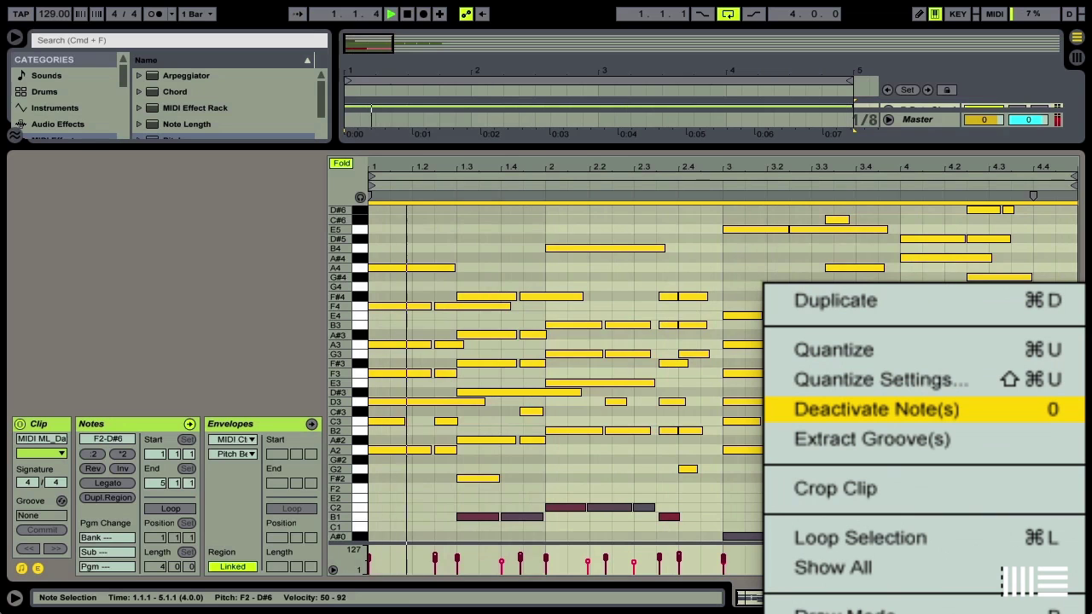
click(972, 502)
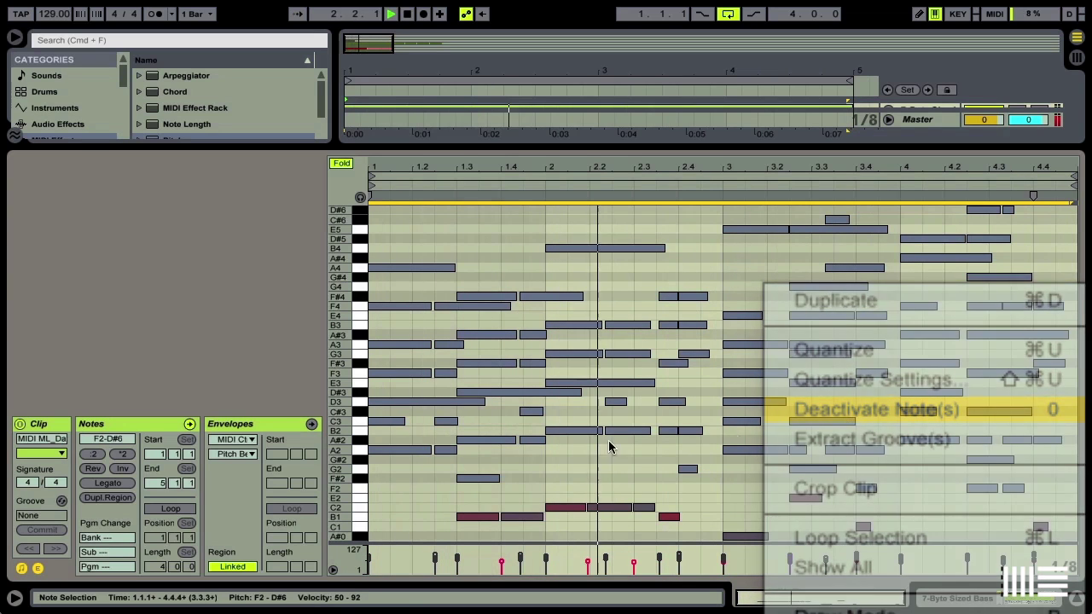
Reactivate the first A2 note at 1.1.1 and lengthen it to end at 1.3, over the following A2 note
click(400, 450)
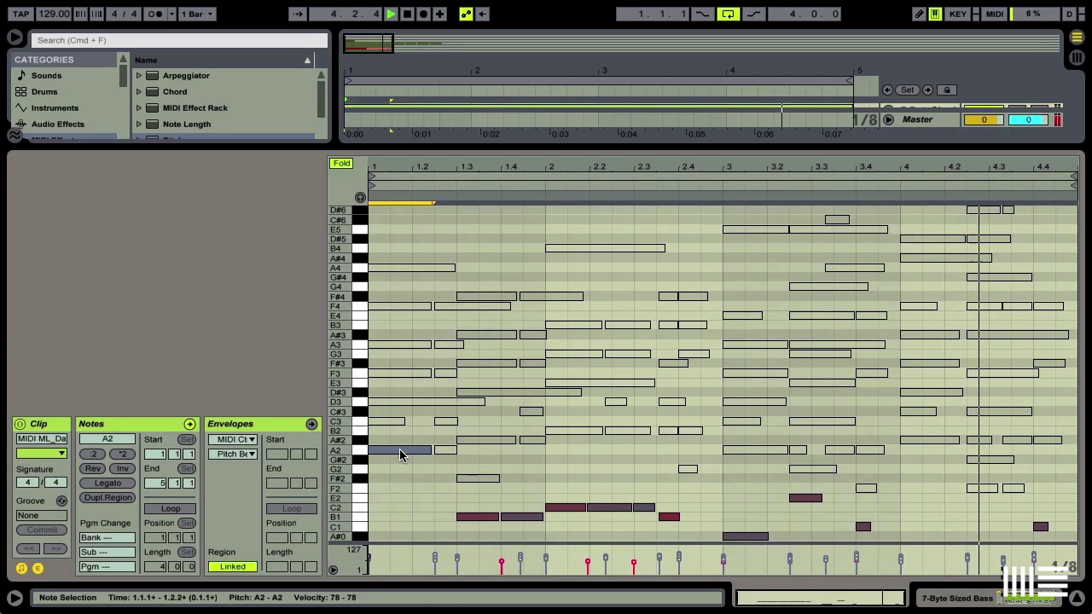
right_click(400, 449)
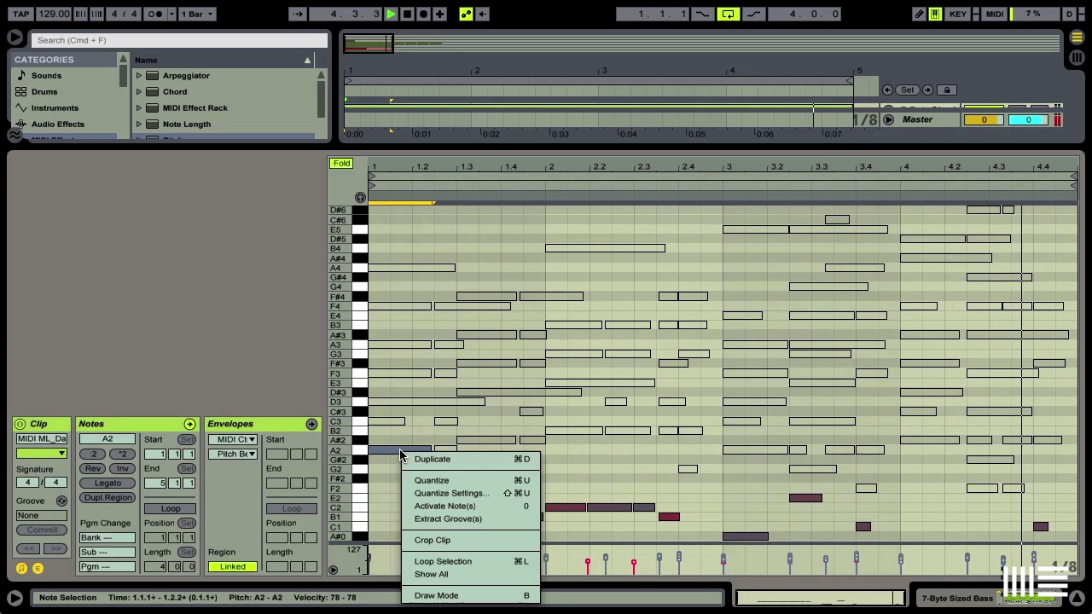
click(503, 507)
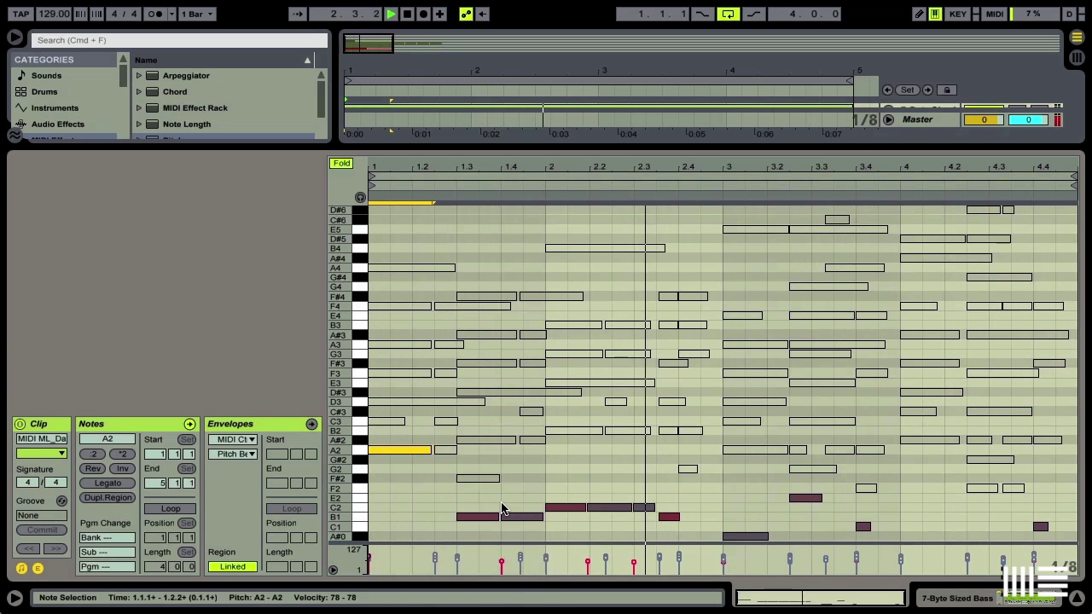
click(447, 452)
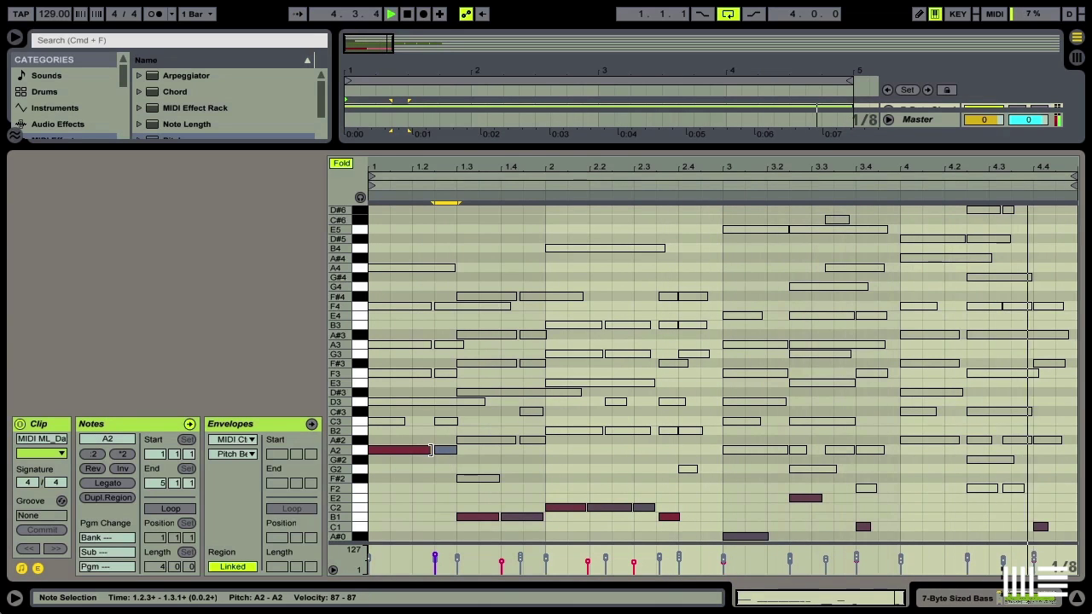
drag(429, 451, 456, 451)
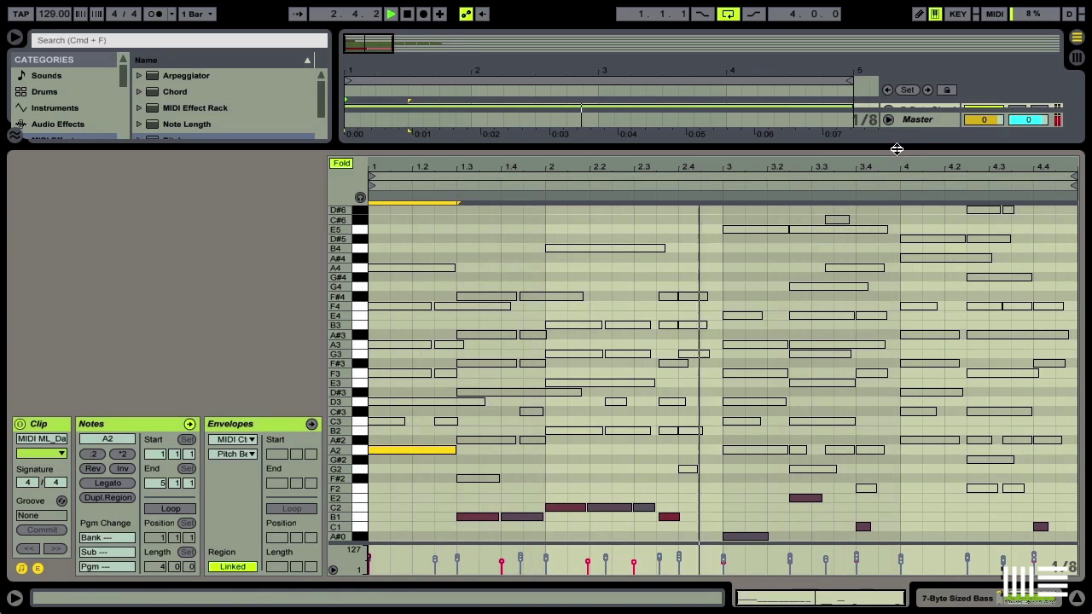
Shrink the note editor, solo the Byte Sized Bass track and set its Pitch effect to -12 st
drag(890, 142, 893, 422)
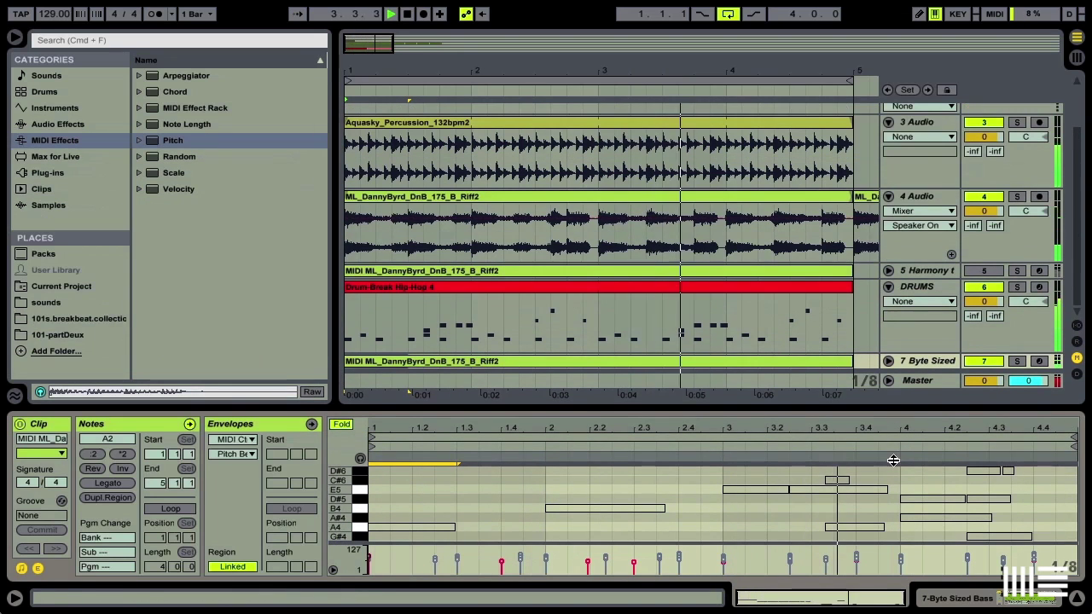
click(1017, 362)
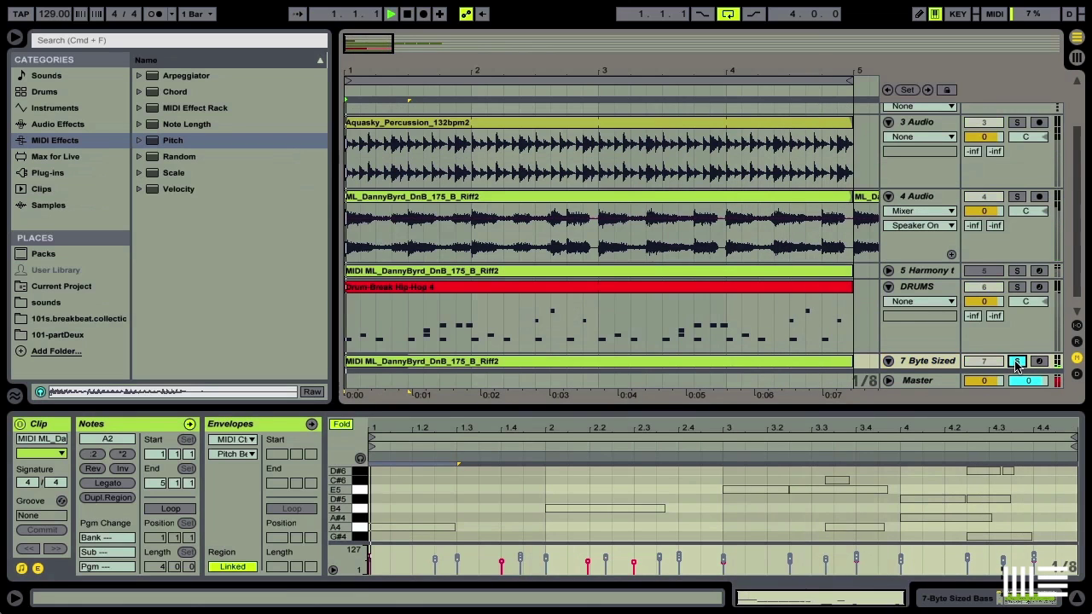
click(922, 361)
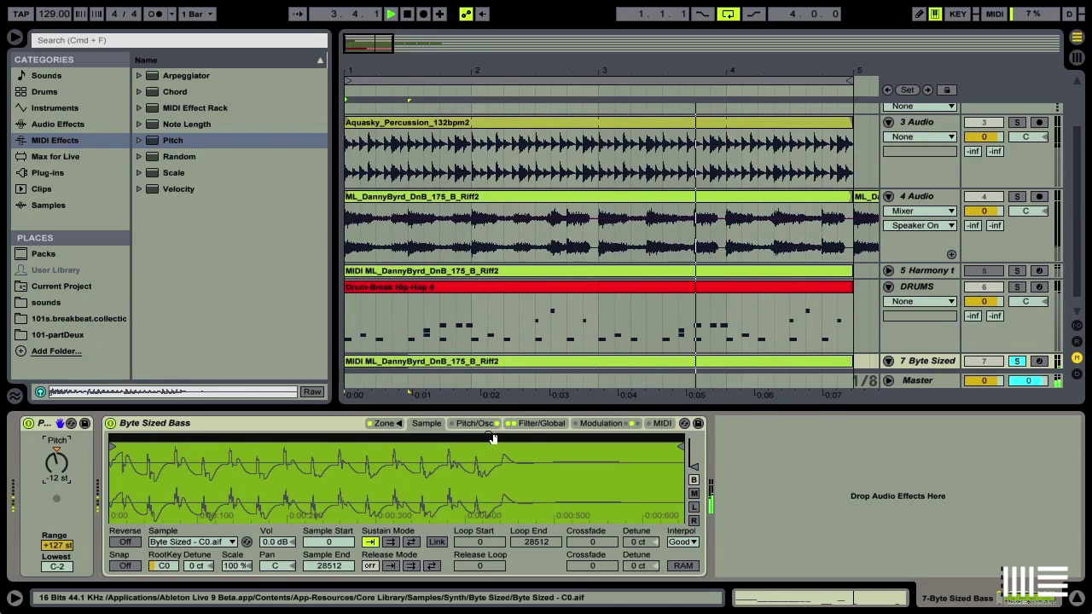
Open the Byte Sized Bass filter to 13.0 kHz with a resonance of 6.00 and unsolo its track
click(541, 423)
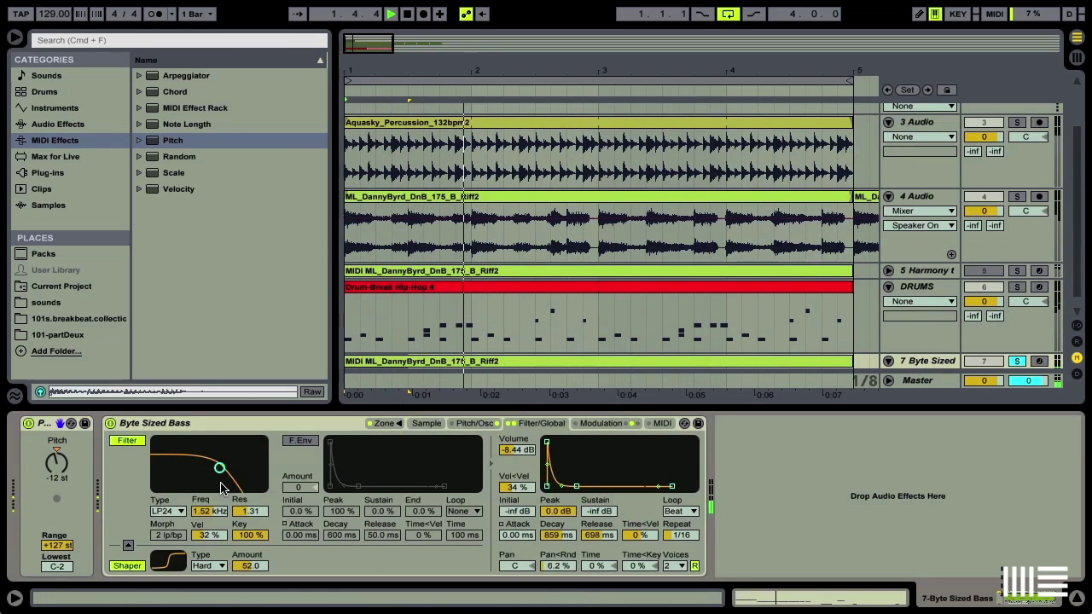
drag(224, 481, 254, 448)
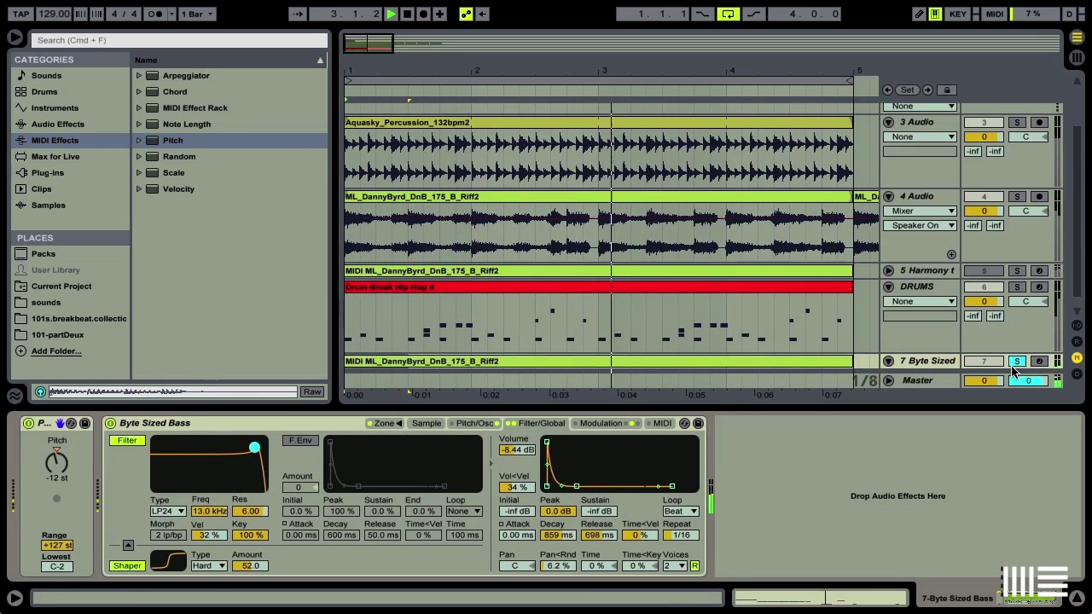
click(1016, 362)
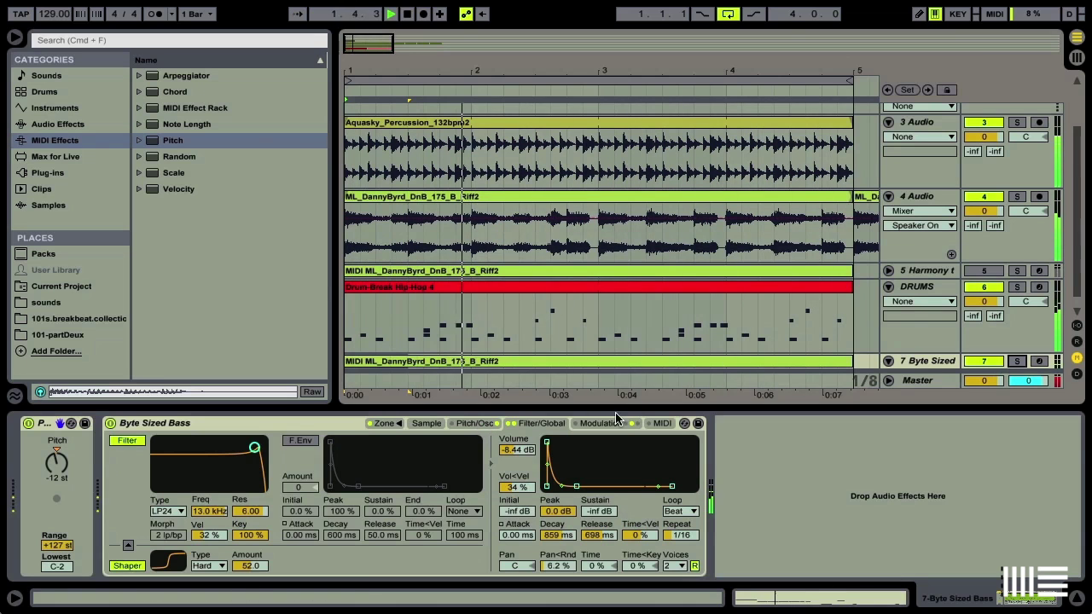
Replace Byte Sized Bass with the Jun-O 106 Bass.adg preset and solo its track together with the DRUMS track
click(424, 424)
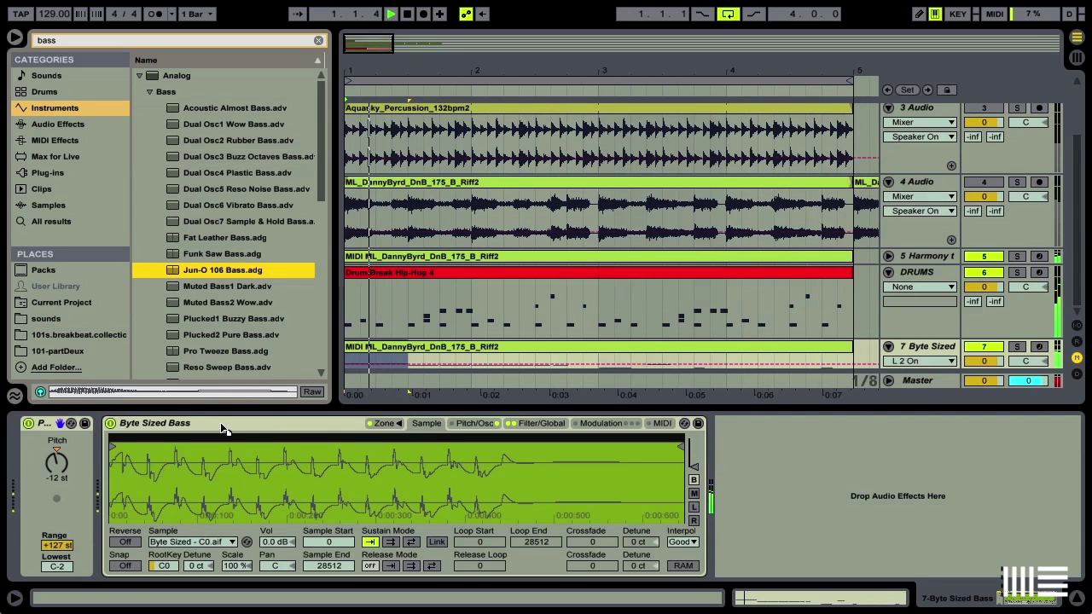
key(Return)
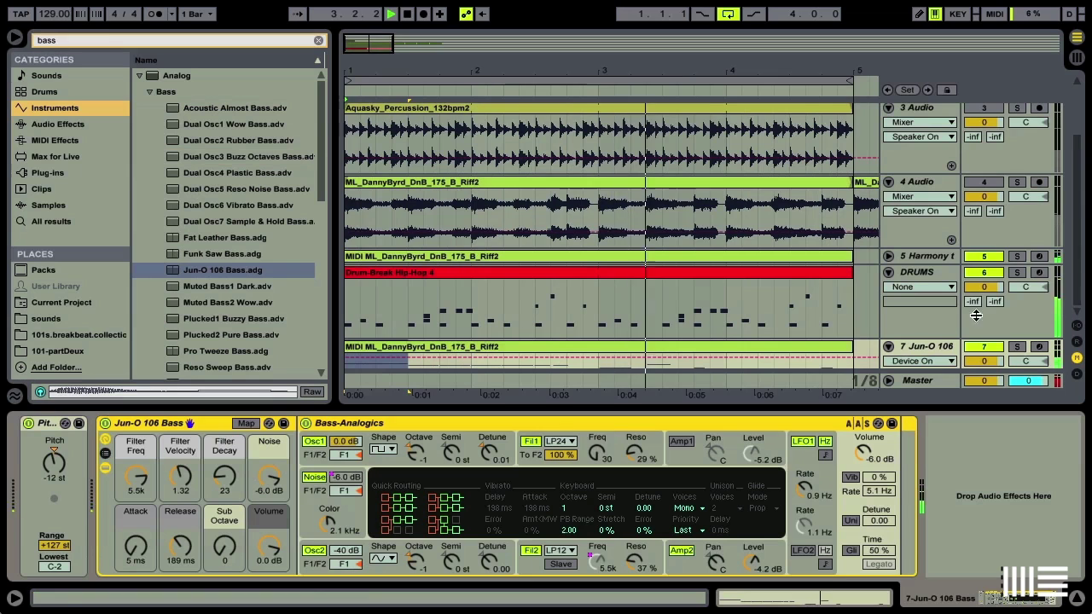
click(1017, 348)
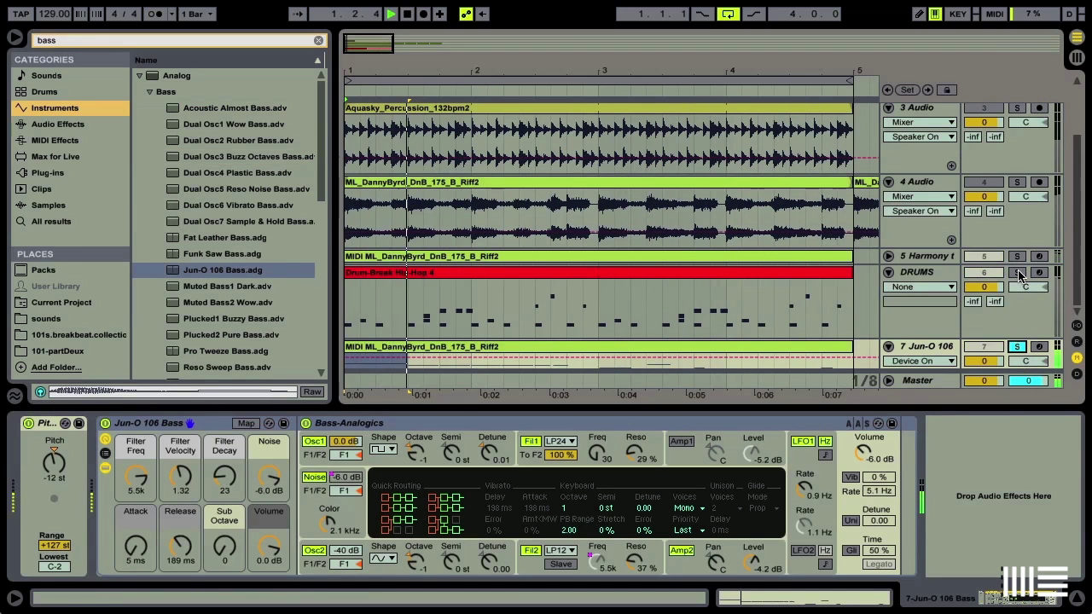
click(1017, 273)
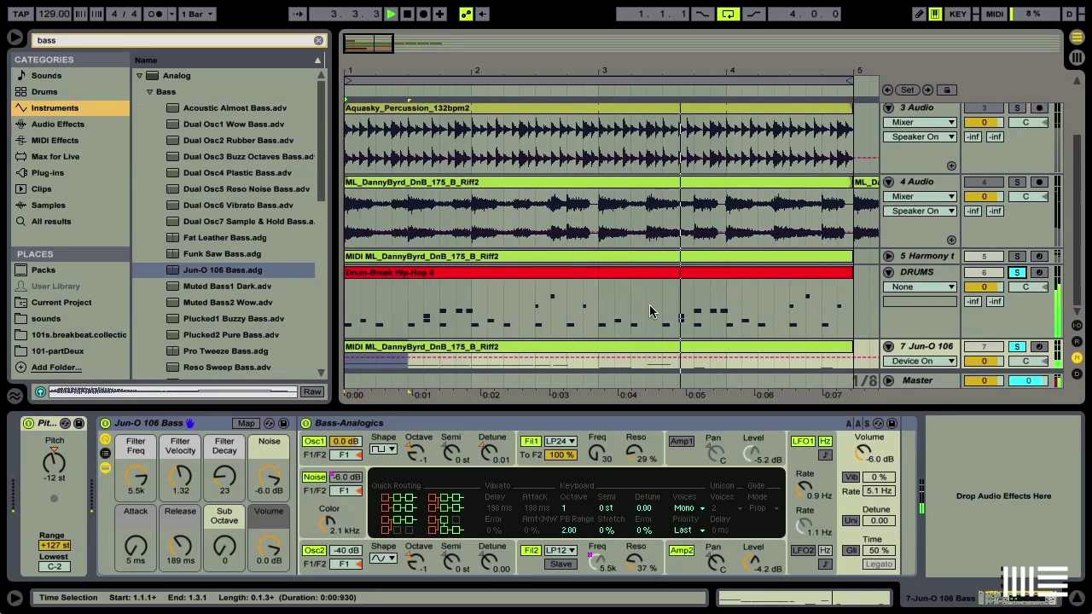
click(717, 347)
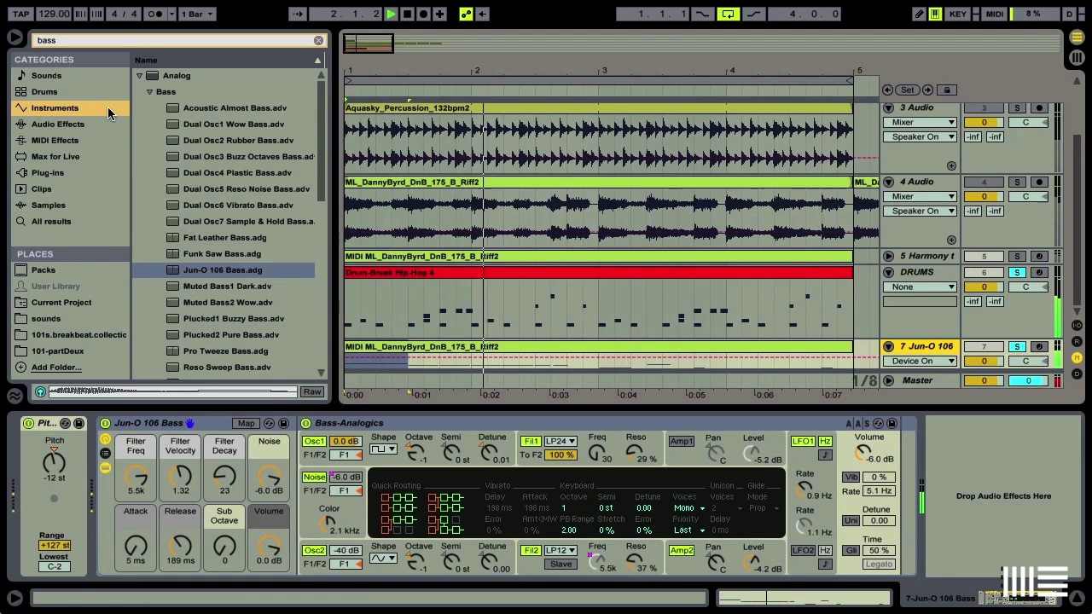
Clear the browser search and add an Arpeggiator between the Pitch effect and the Jun-O 106 Bass instrument
click(140, 76)
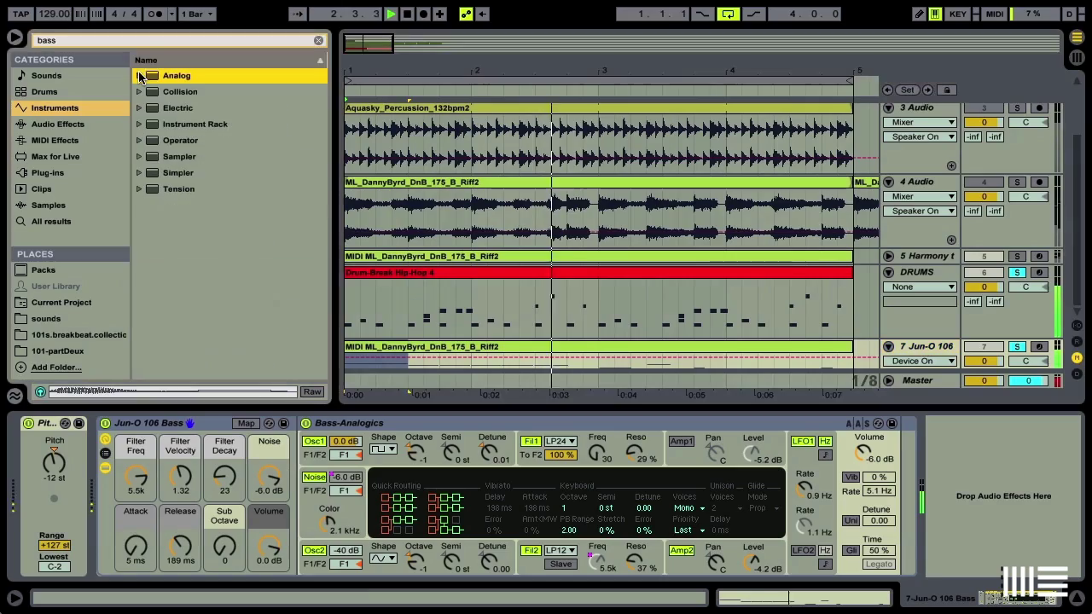
click(55, 141)
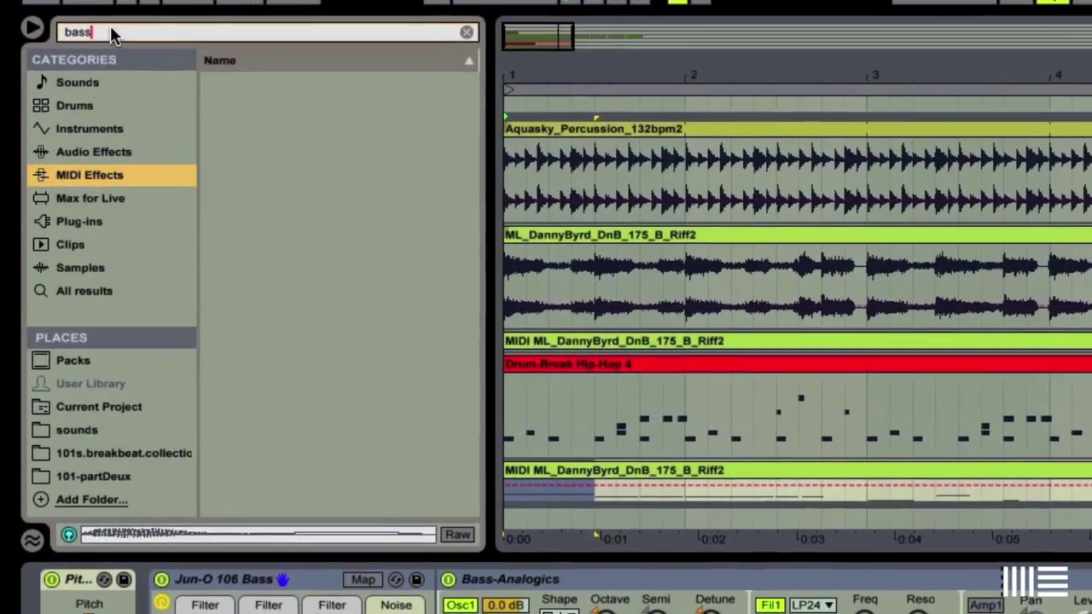
click(69, 42)
text(ba)
key(BackSpace)
key(BackSpace)
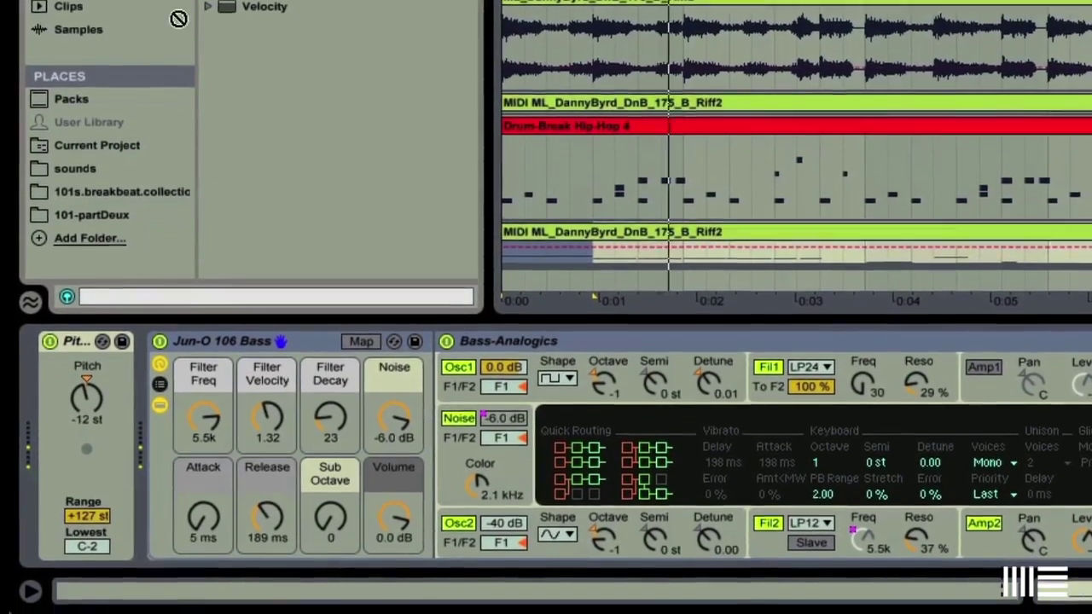
drag(158, 384, 151, 377)
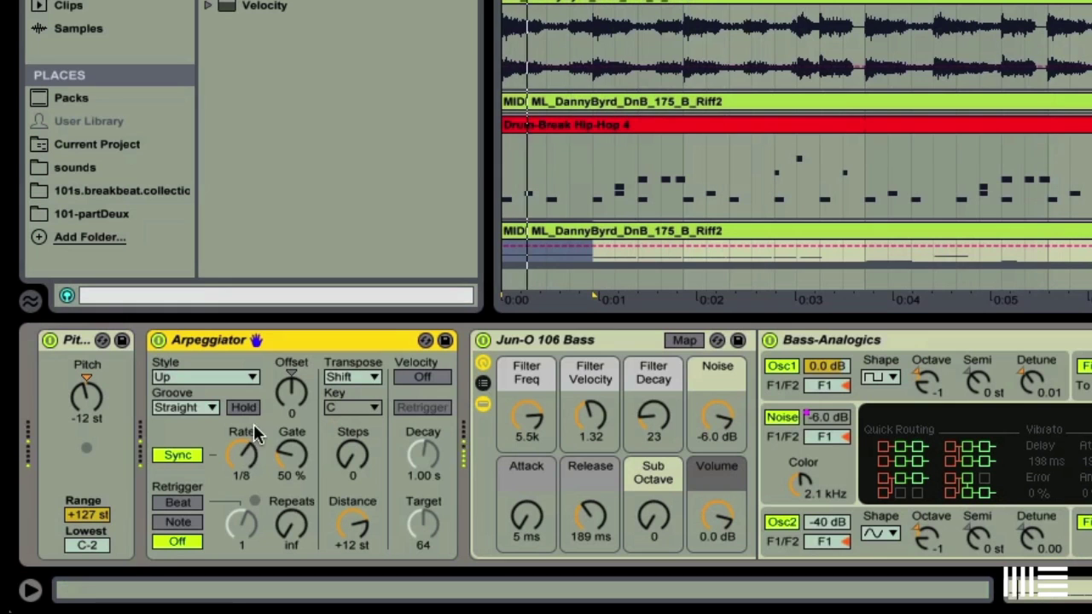
Raise the Jun-O 106 track volume to 2.6 dB and set the Filter 1 frequency of Bass-Analogics to 125
click(245, 450)
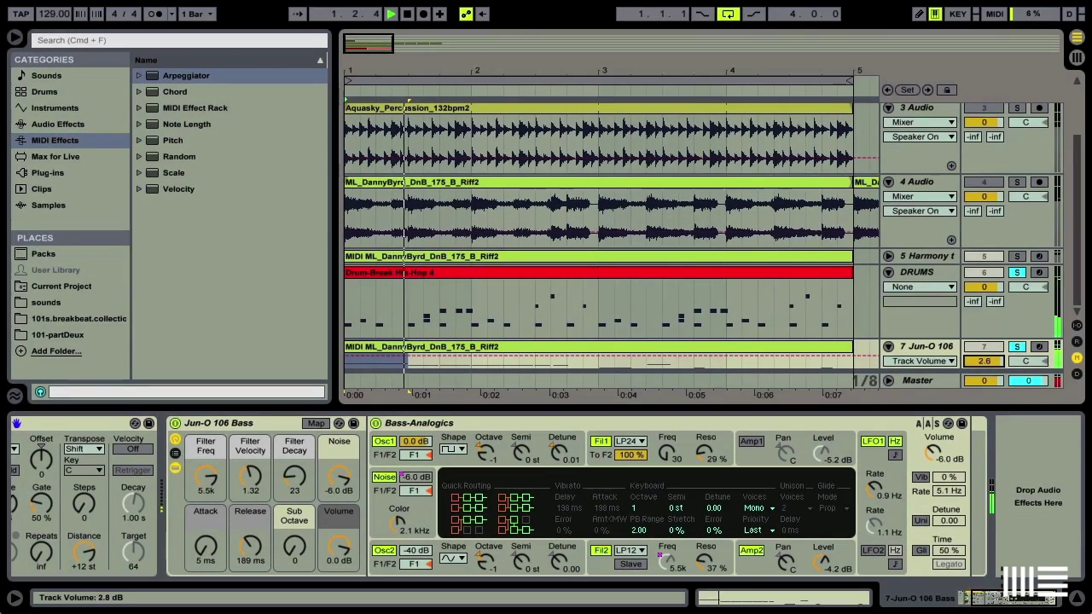
scroll(704, 459, left, 2)
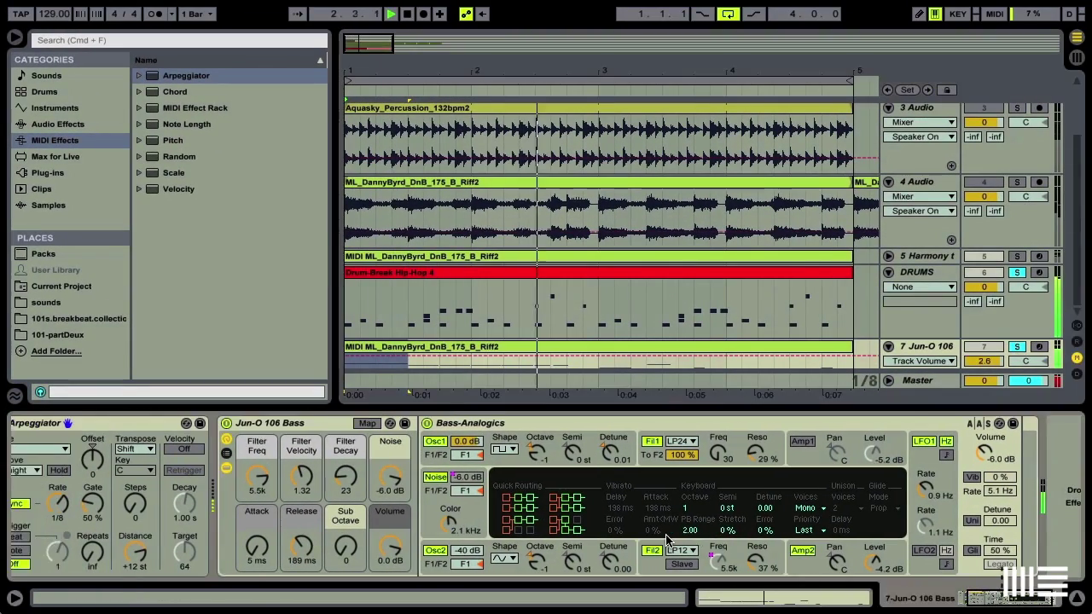
drag(705, 459, 705, 427)
Unsolo the bass and DRUMS tracks, then hide and reopen the bass track's device chain
click(1016, 273)
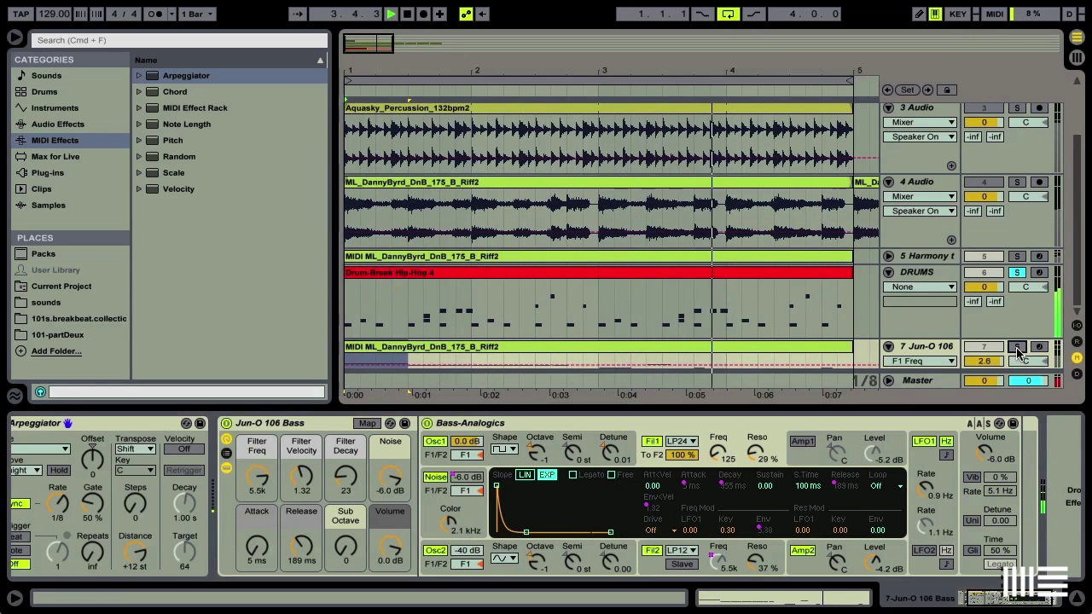
click(1016, 274)
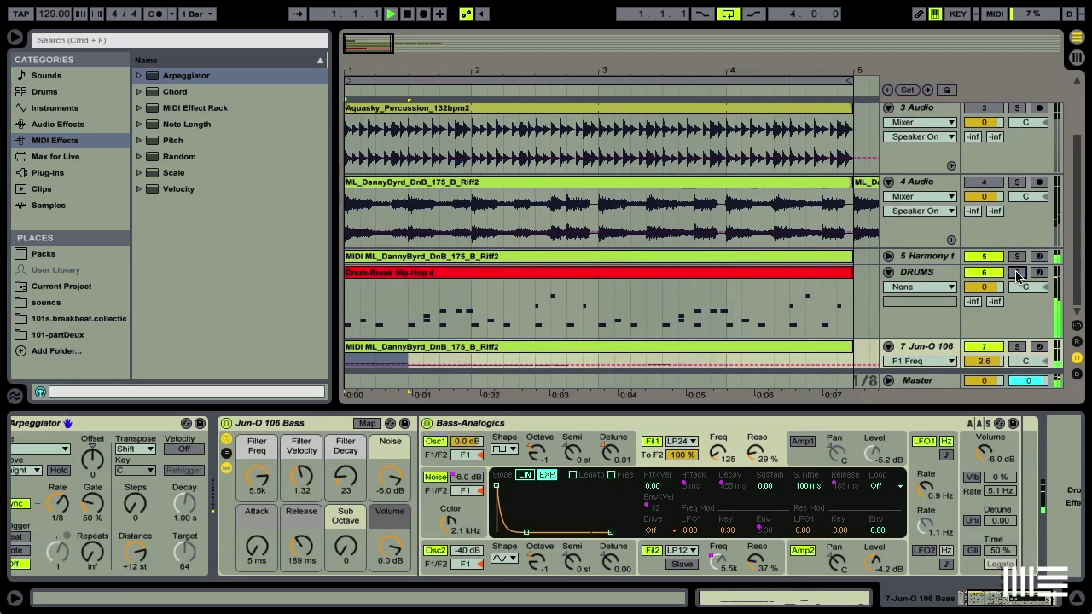
click(1079, 602)
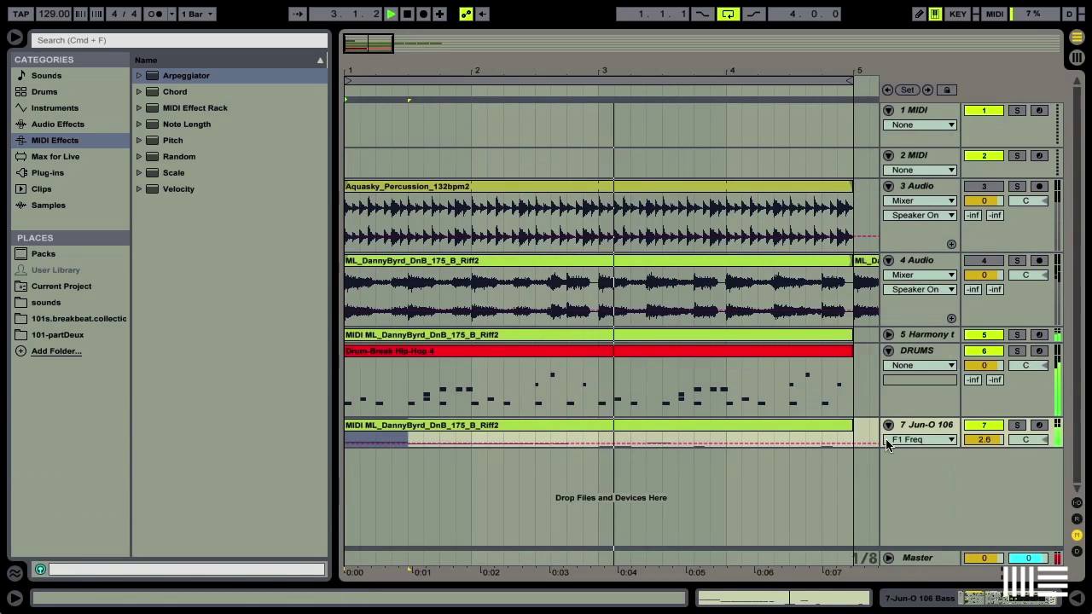
double_click(917, 426)
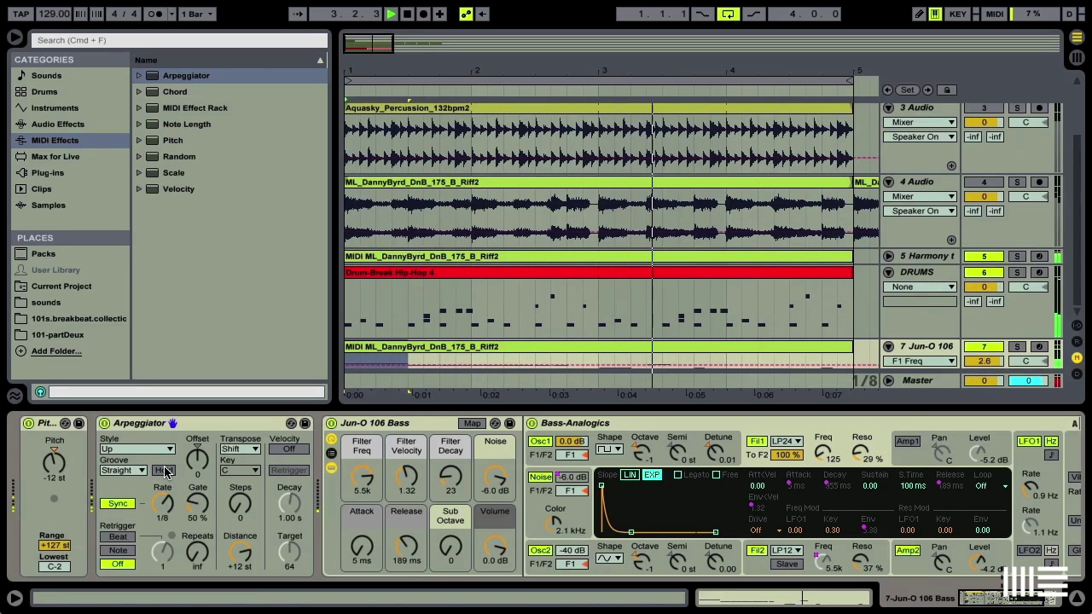
Set the Arpeggiator's gate to 89 %, trying its Hold option on and off again
drag(197, 505, 197, 475)
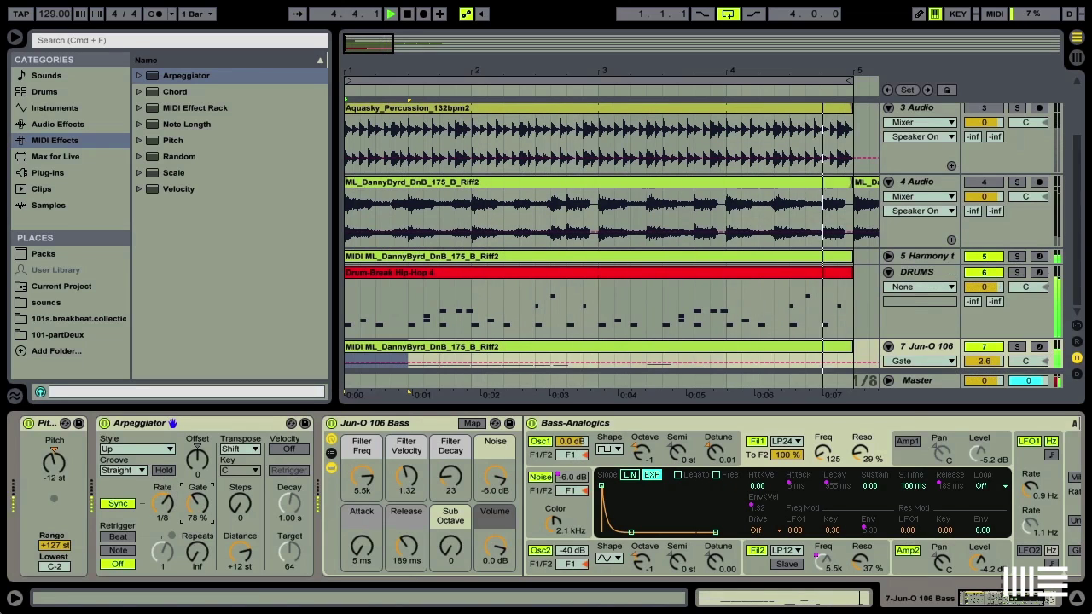
click(162, 472)
click(162, 472)
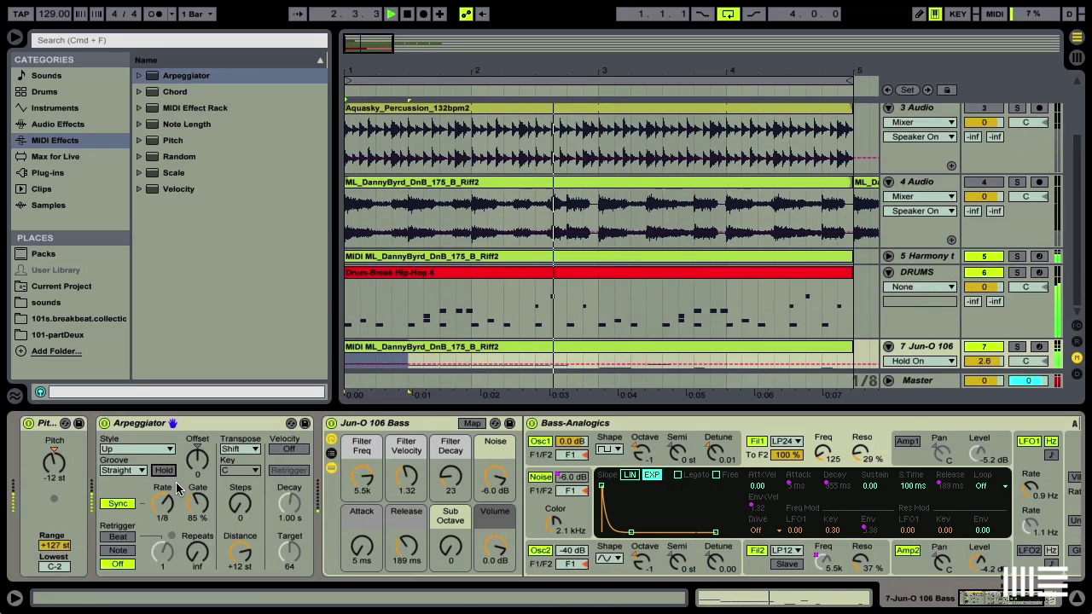
drag(197, 503, 197, 501)
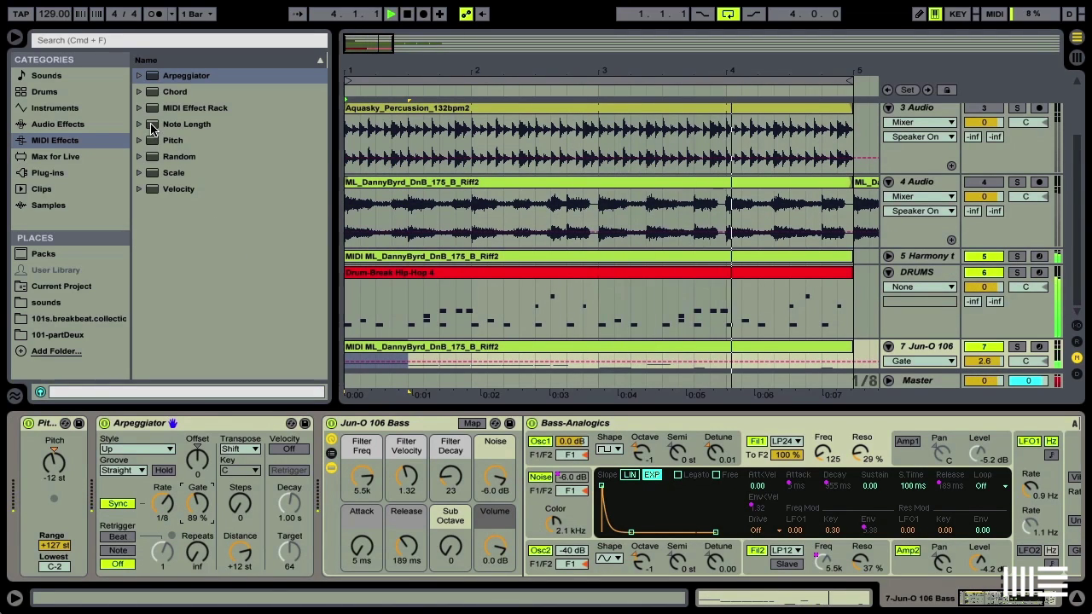
Insert a Note Length effect before the Arpeggiator, set its trigger to Note Off and increase its length
drag(152, 128, 101, 468)
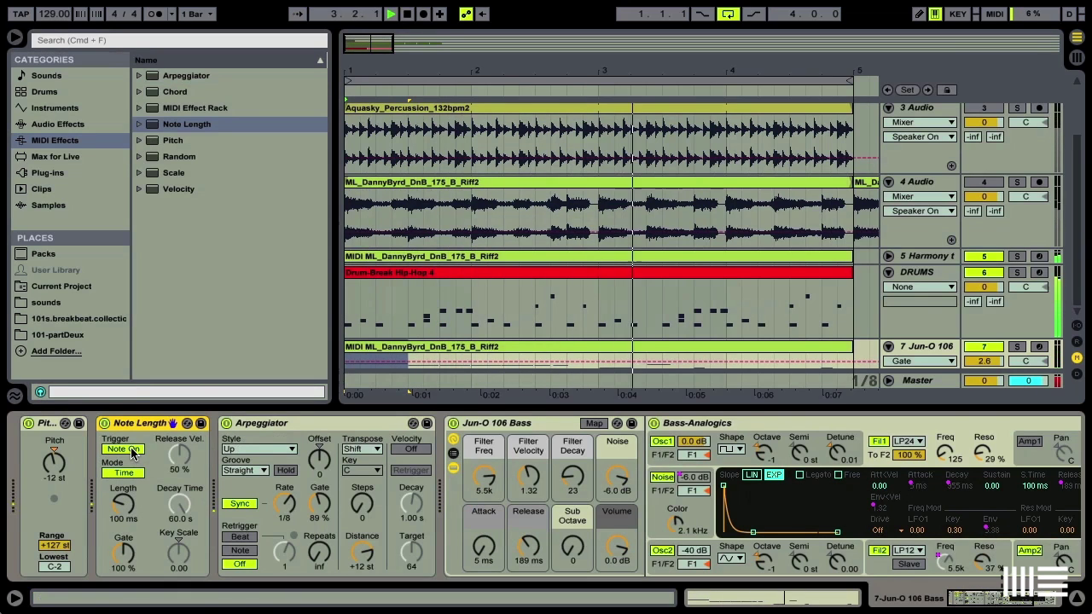
click(124, 448)
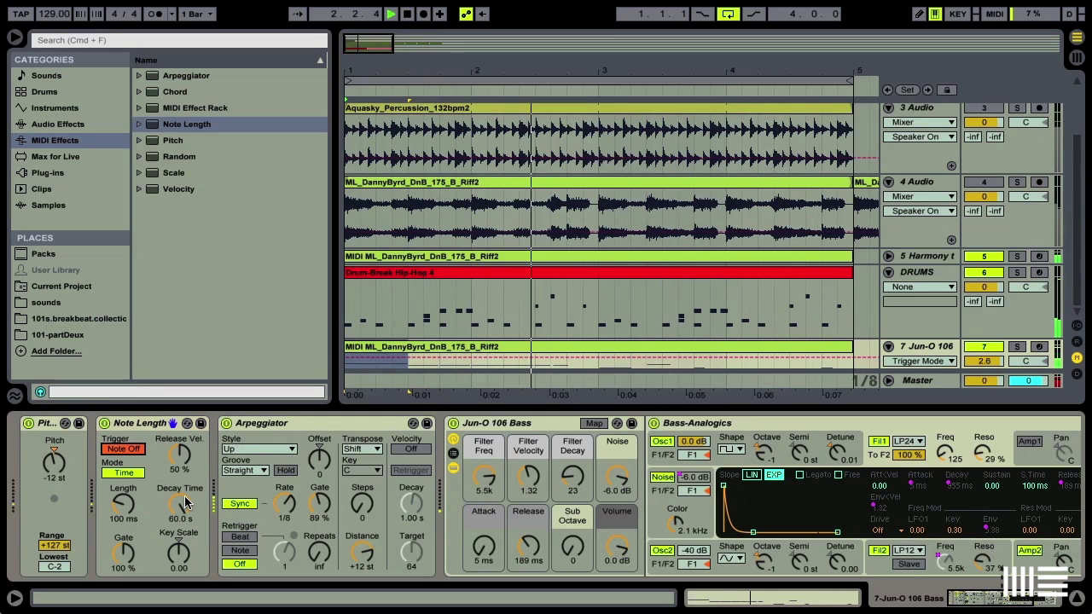
drag(123, 505, 123, 495)
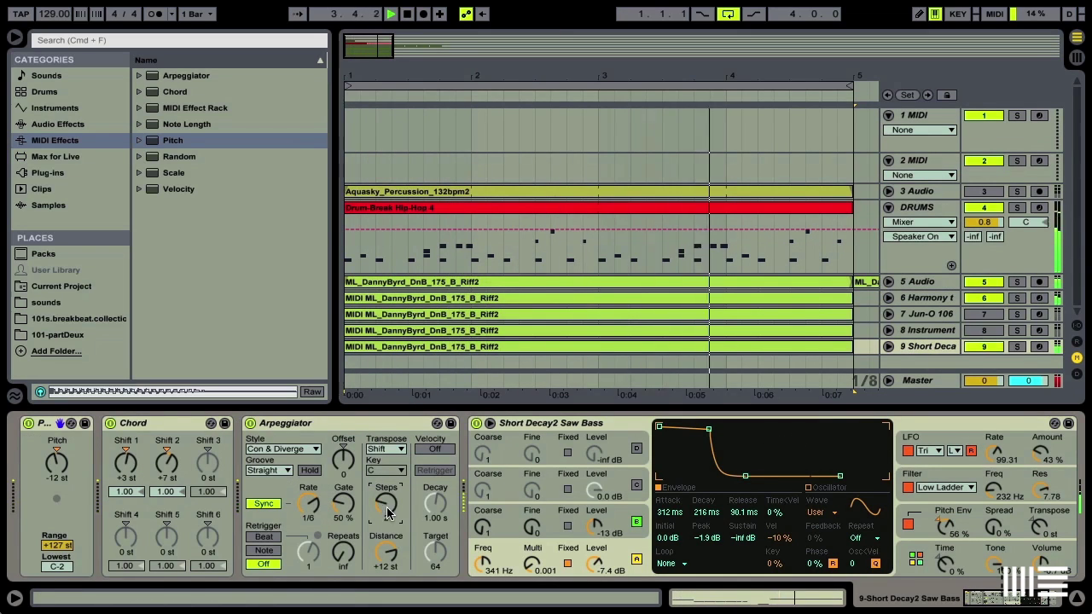
Set the Arpeggiator on the Short Decay2 Saw Bass track to 2 steps, collapse DRUMS and mute the Harmony track
drag(386, 512, 387, 502)
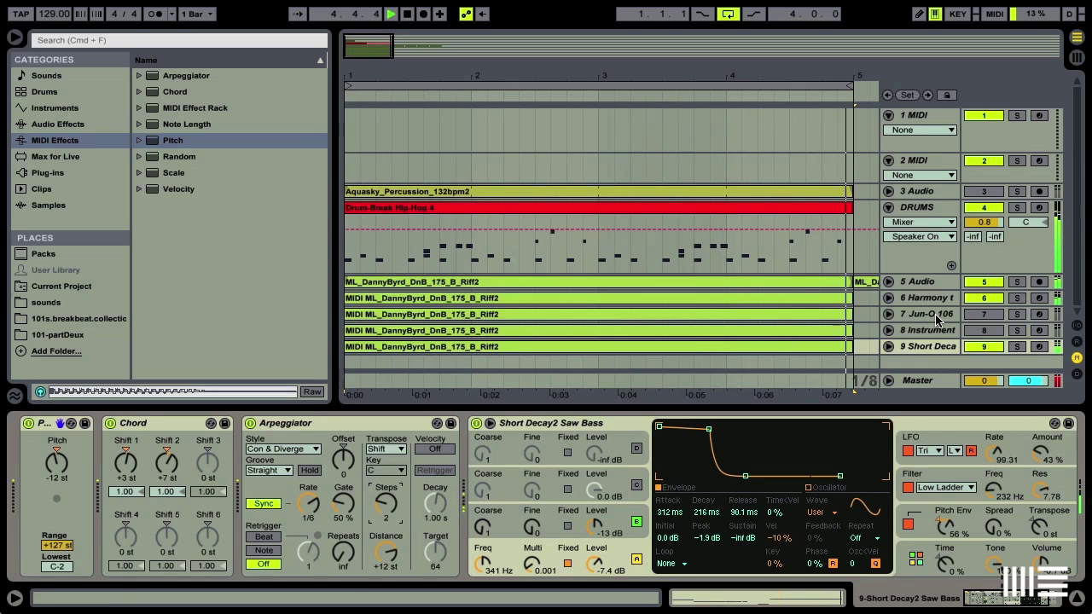
click(890, 209)
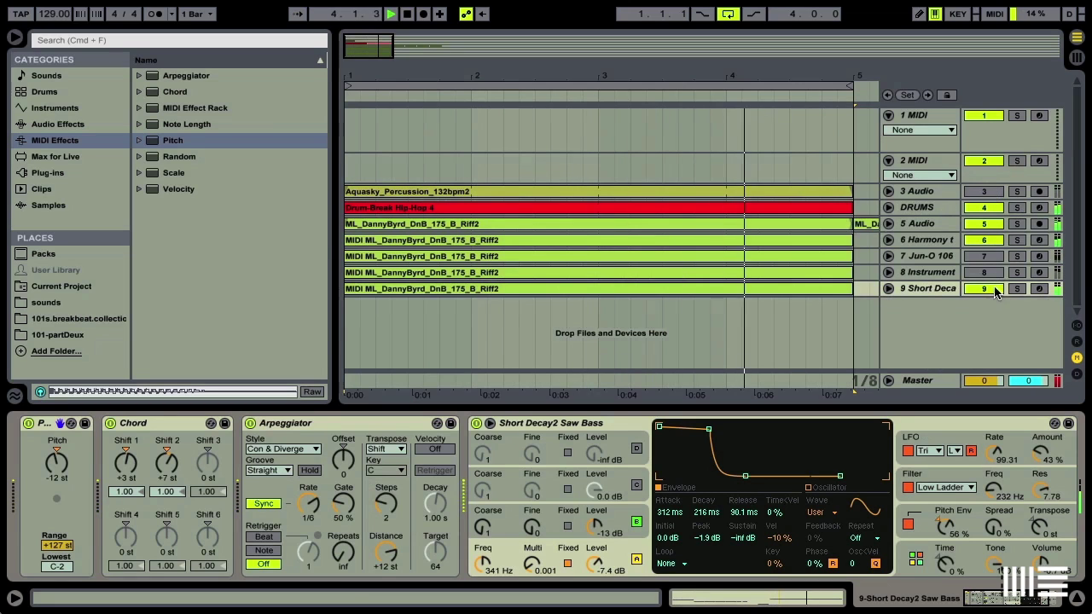
click(985, 241)
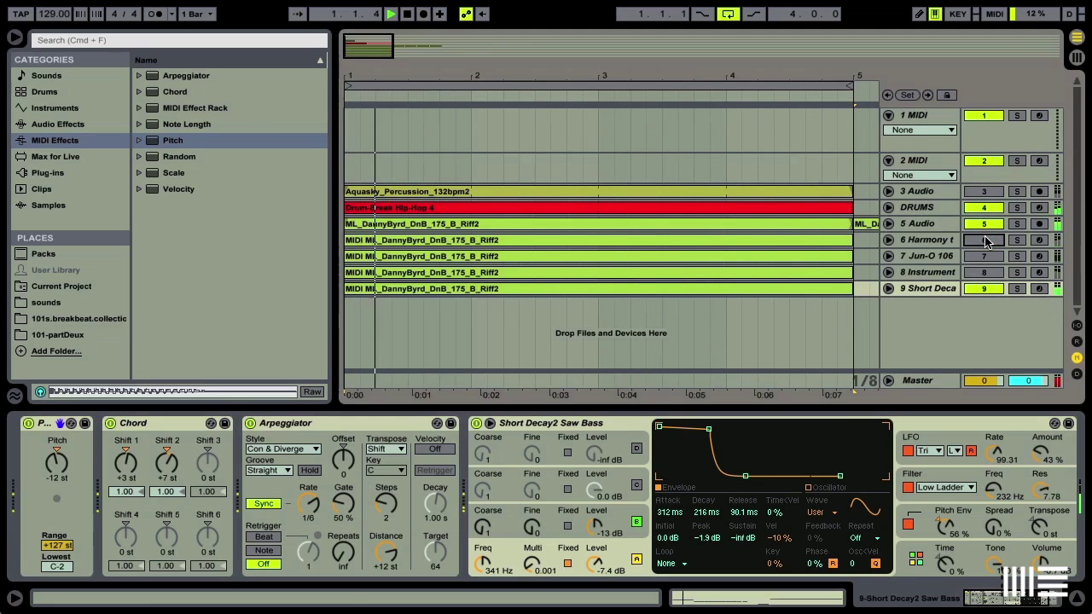
On the 5 Audio track, map the first LFO to the Auto Filter's frequency and the second LFO to its Q
click(920, 223)
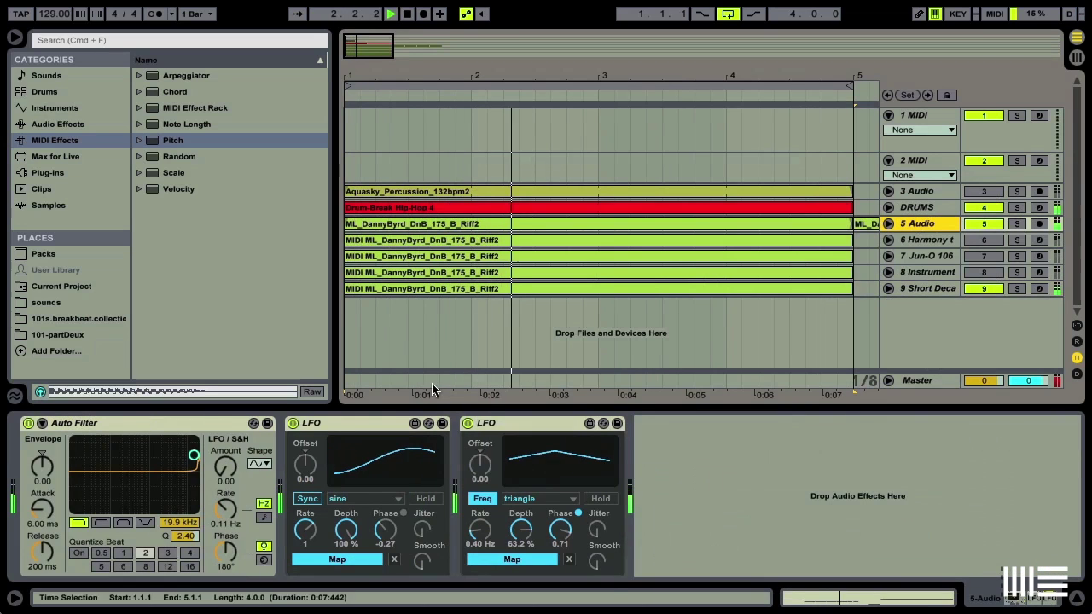
click(177, 522)
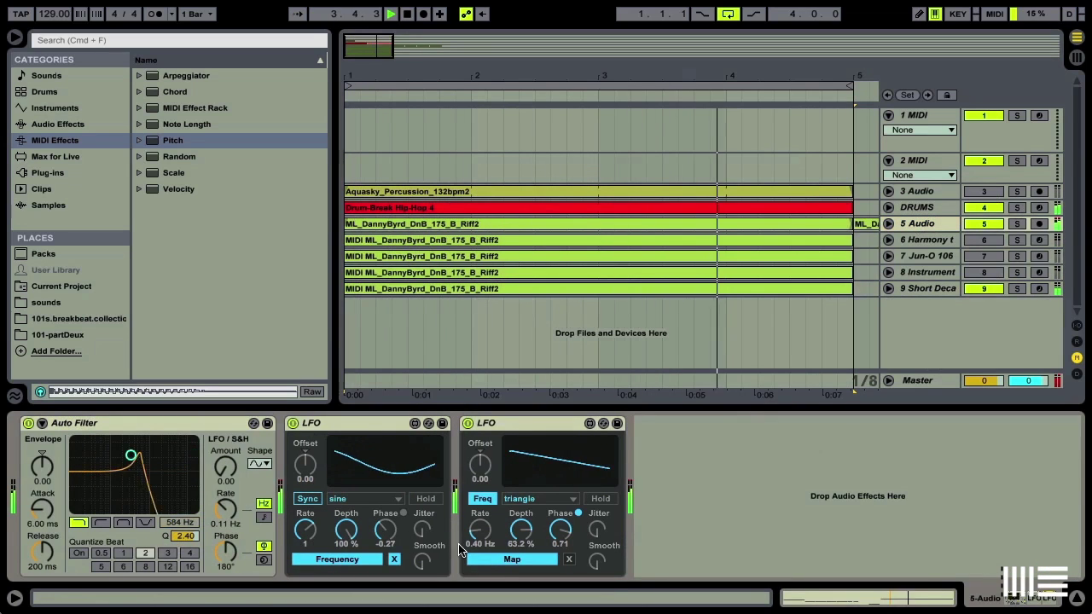
click(185, 536)
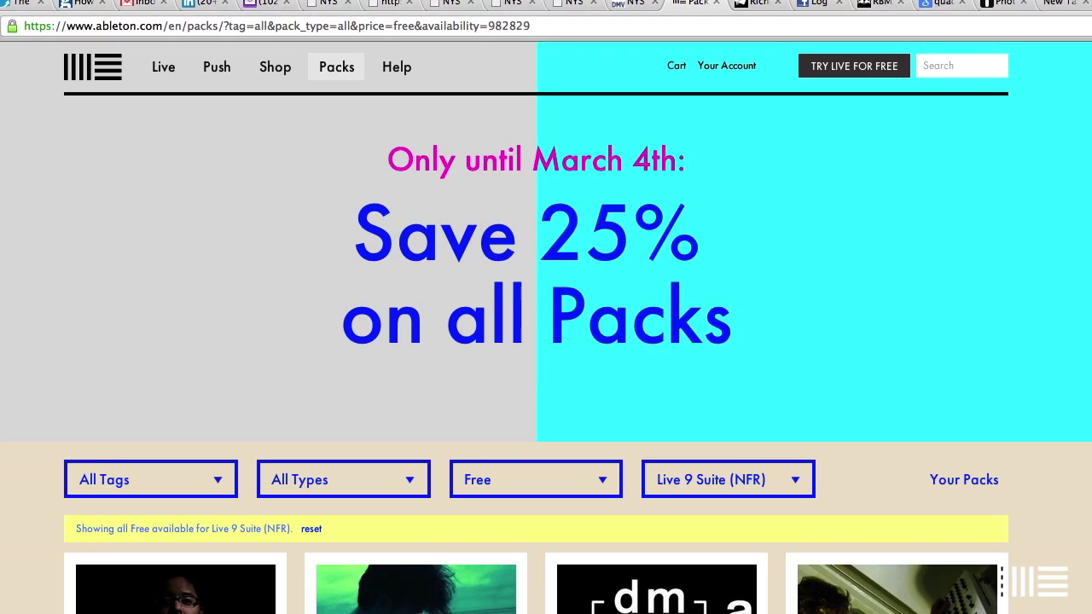
Switch to the web browser and examine the free Packs available for Live 9 Suite on the Ableton Packs page
scroll(546, 342, down, 1)
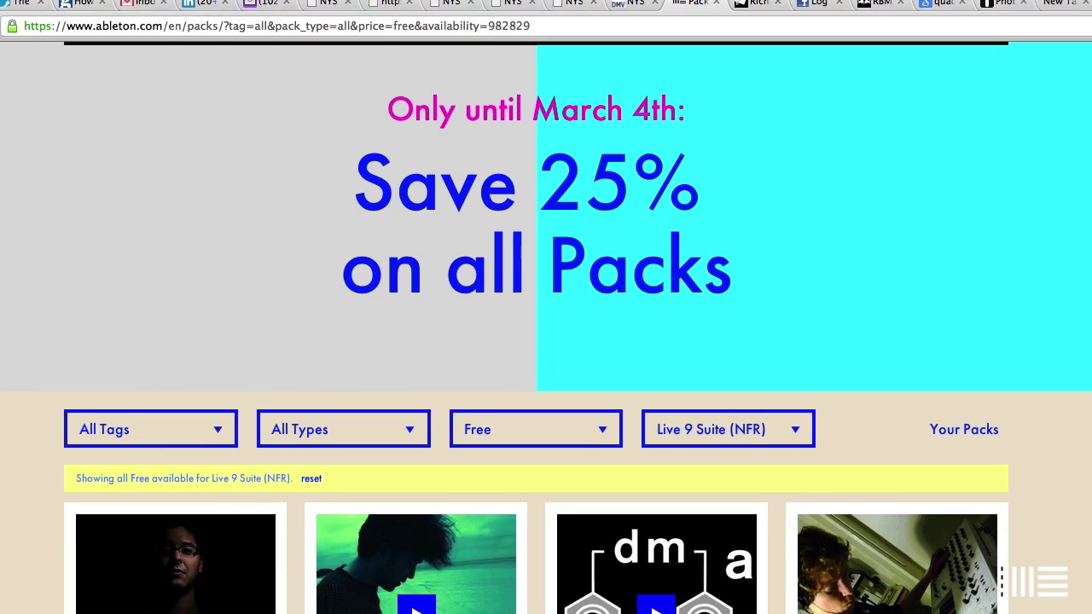
scroll(546, 341, down, 2)
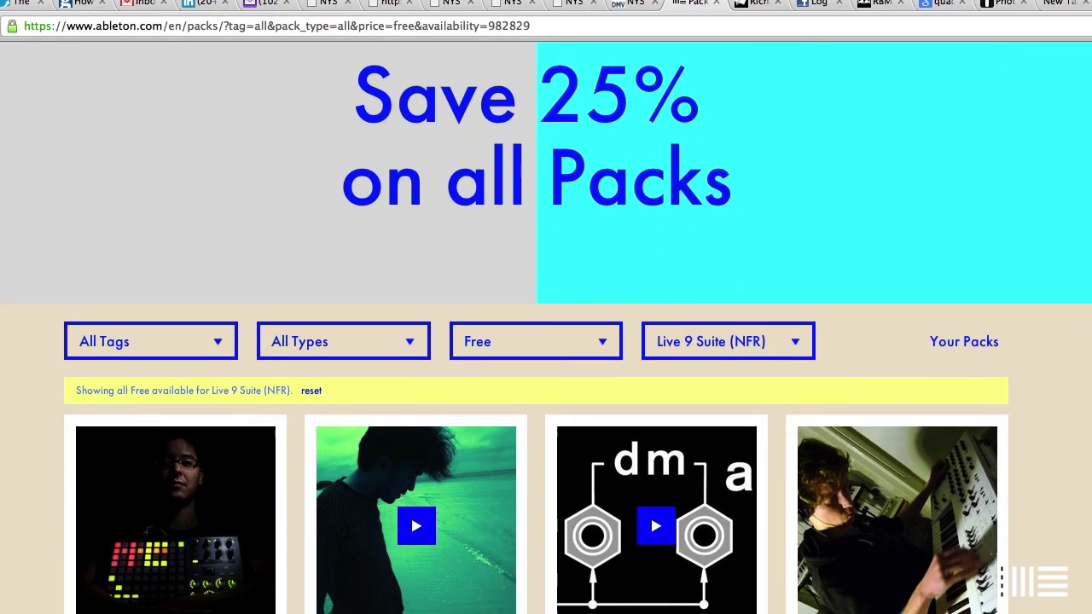
scroll(546, 341, down, 1)
scroll(546, 341, down, 3)
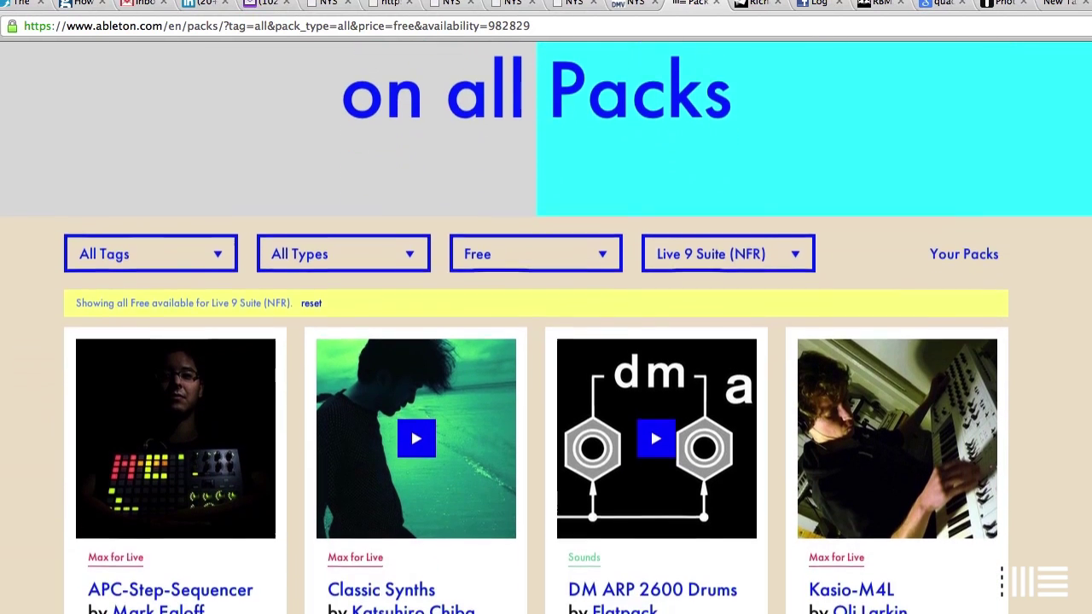
scroll(546, 341, down, 3)
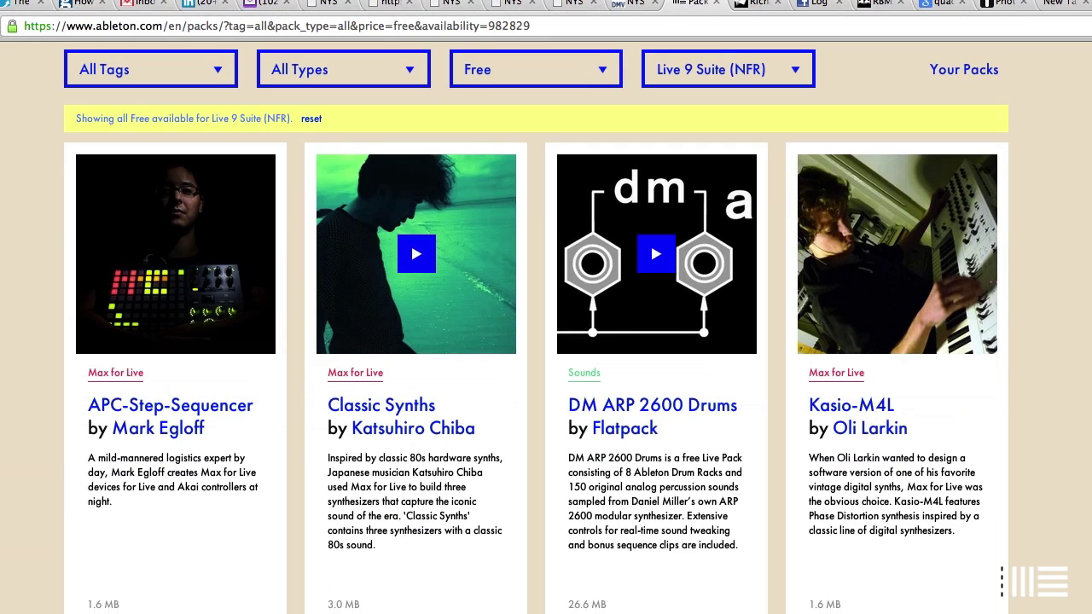
scroll(536, 319, down, 9)
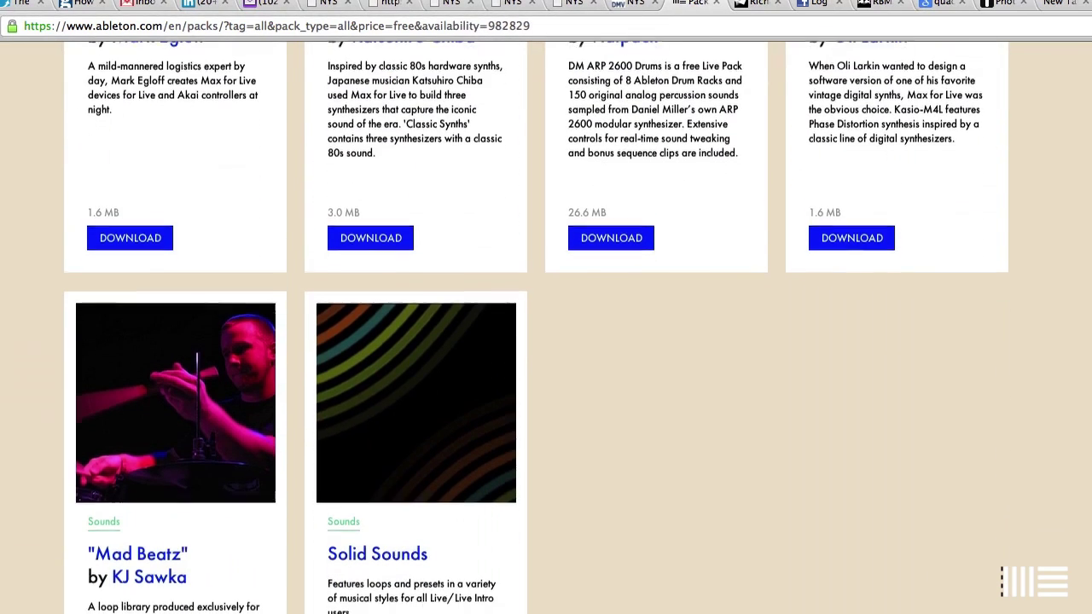
scroll(535, 319, down, 5)
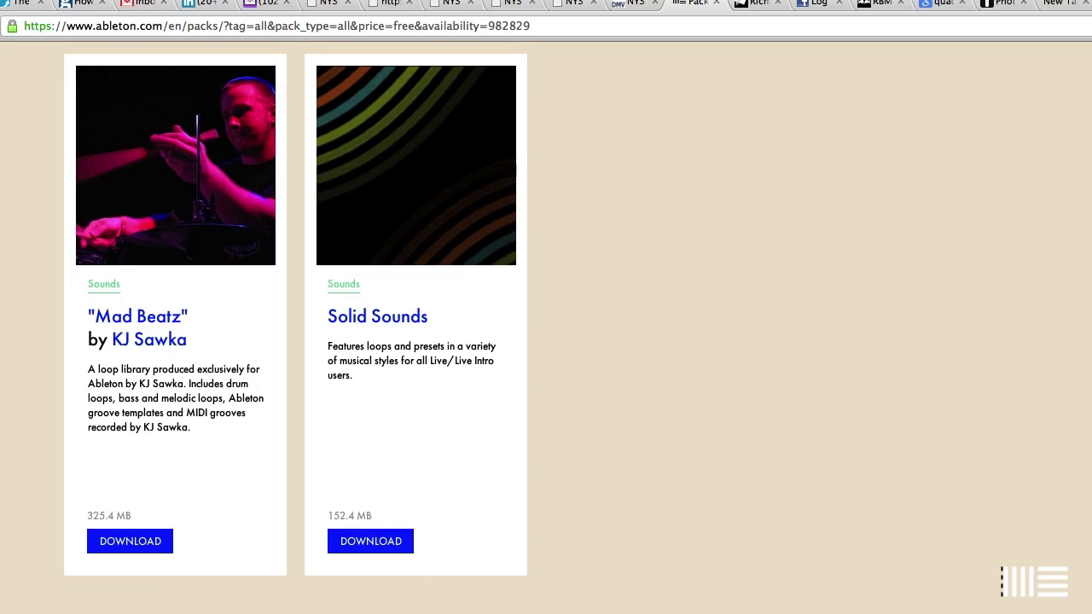
scroll(546, 325, up, 5)
scroll(546, 325, up, 5)
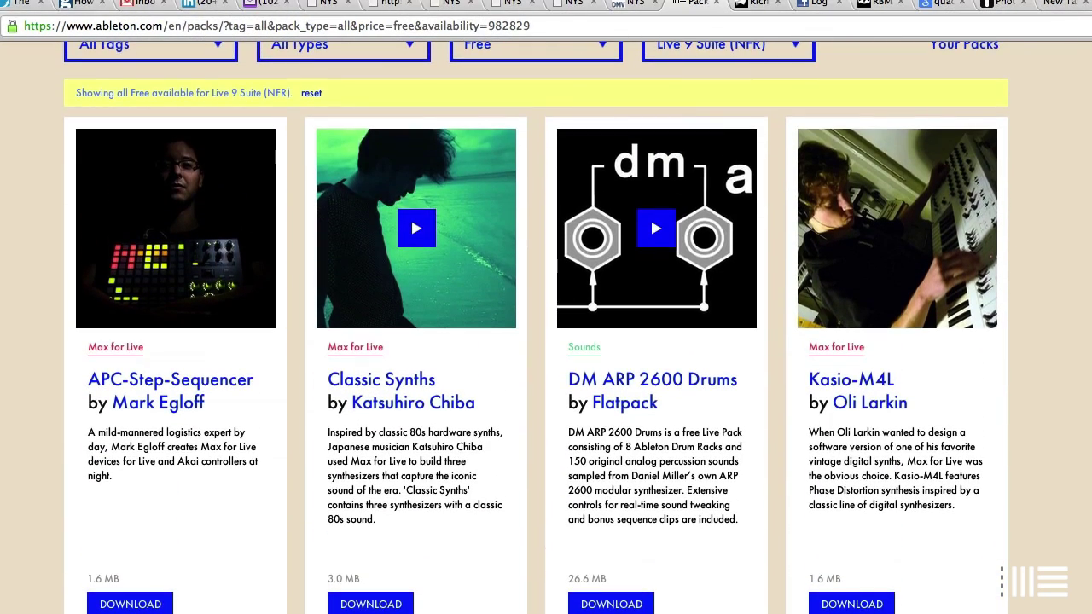
scroll(536, 327, up, 3)
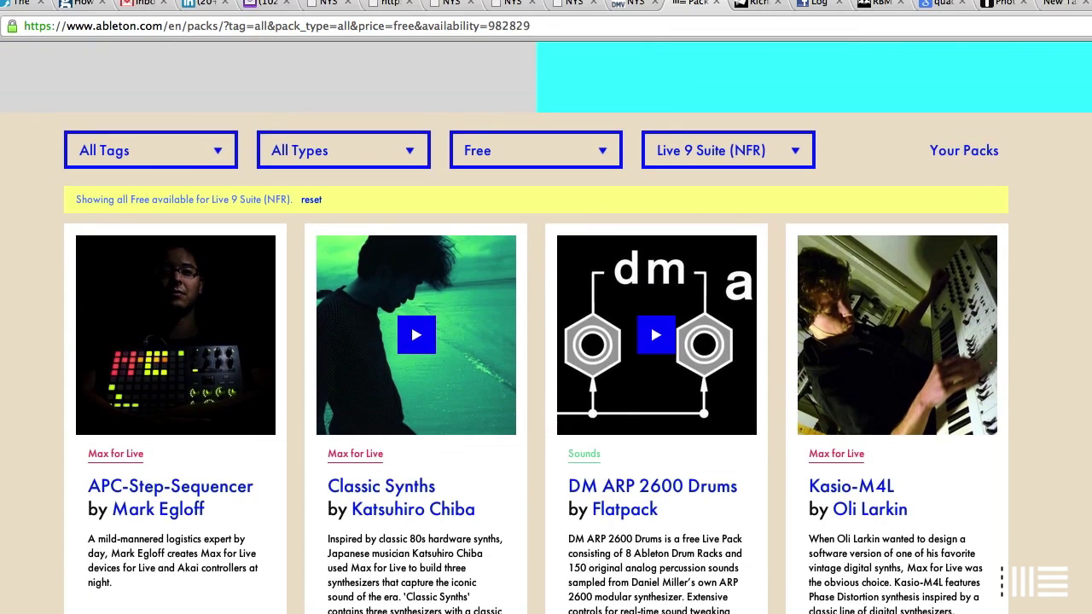
scroll(546, 324, up, 6)
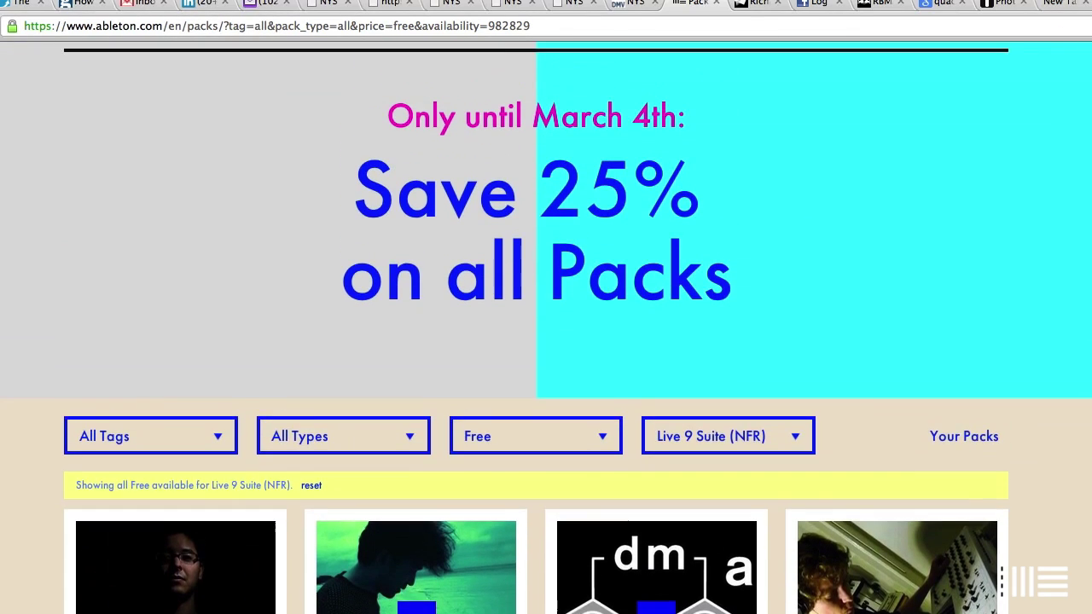
scroll(546, 324, up, 1)
scroll(546, 329, down, 1)
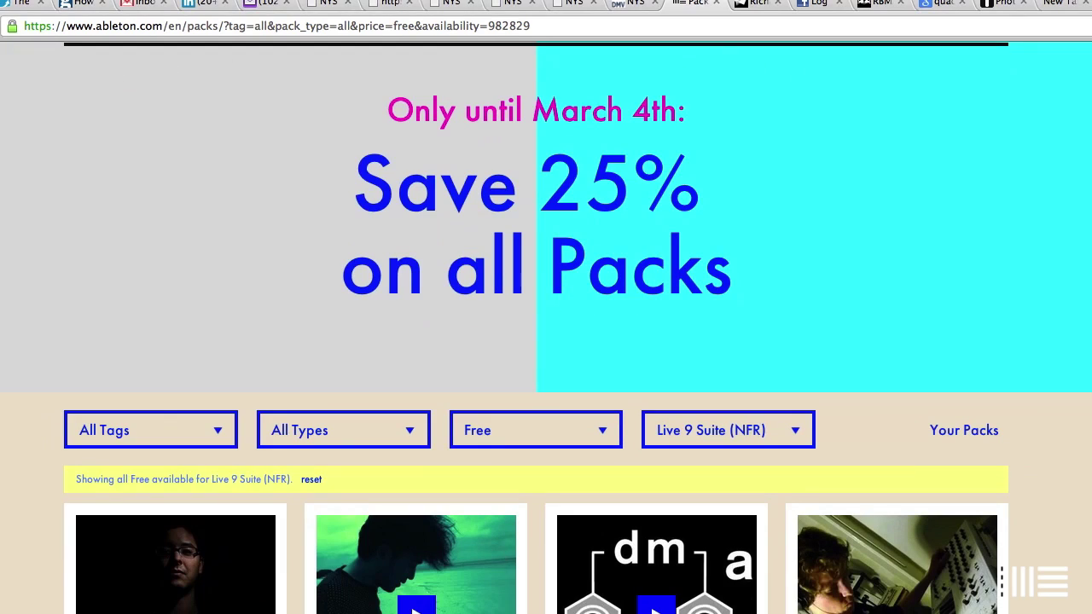